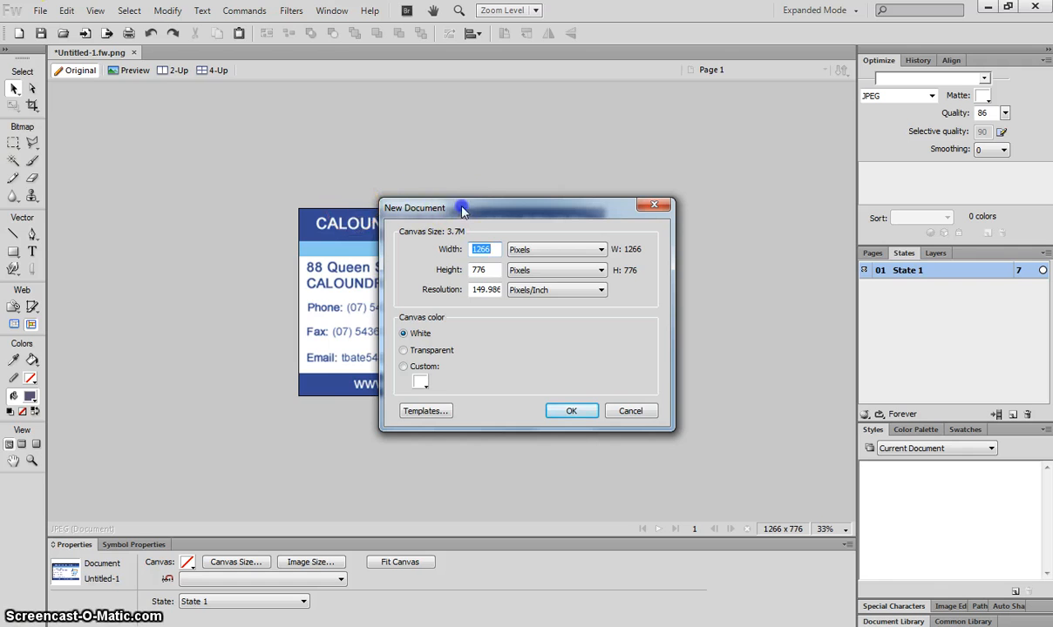
Step: Create a new document 9 cm wide and 5.5 cm high at 72 pixels per inch, with centimetre units
left_click_drag(458, 207, 373, 183)
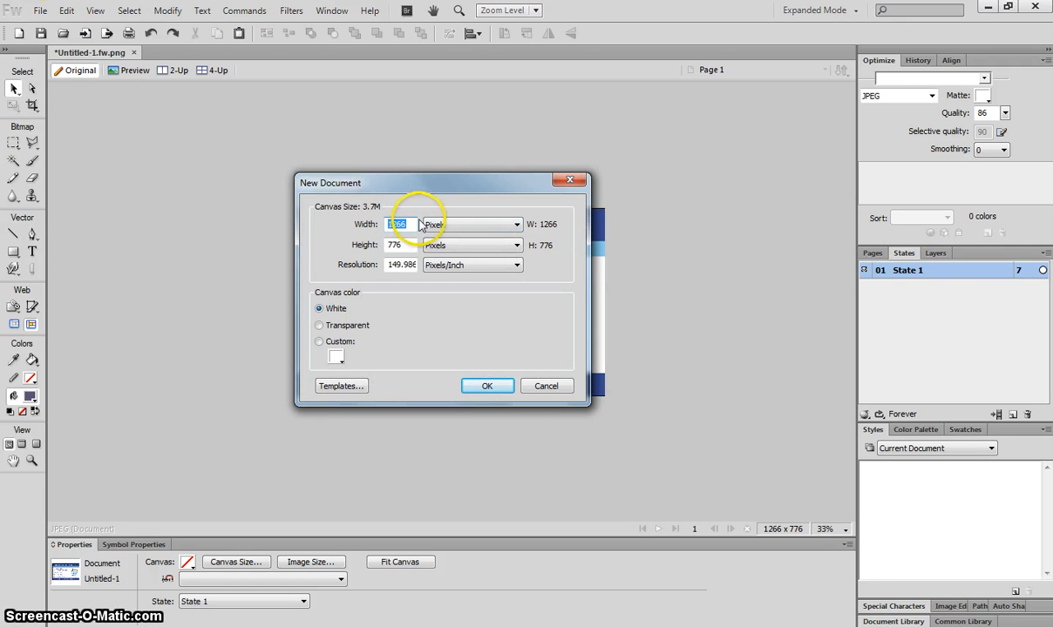
left_click(450, 225)
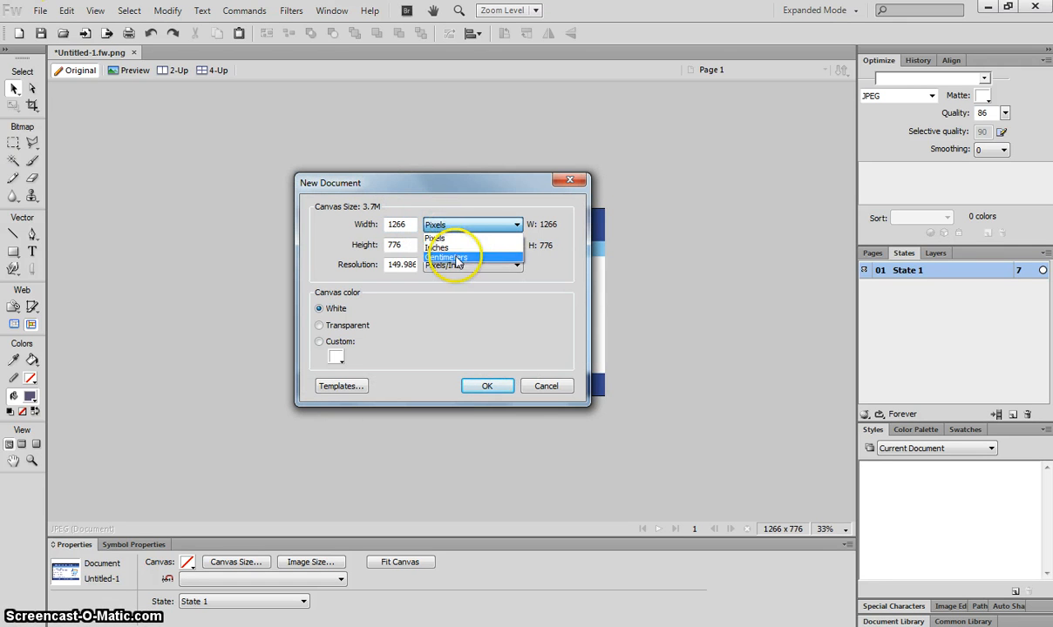
left_click(447, 257)
left_click(453, 247)
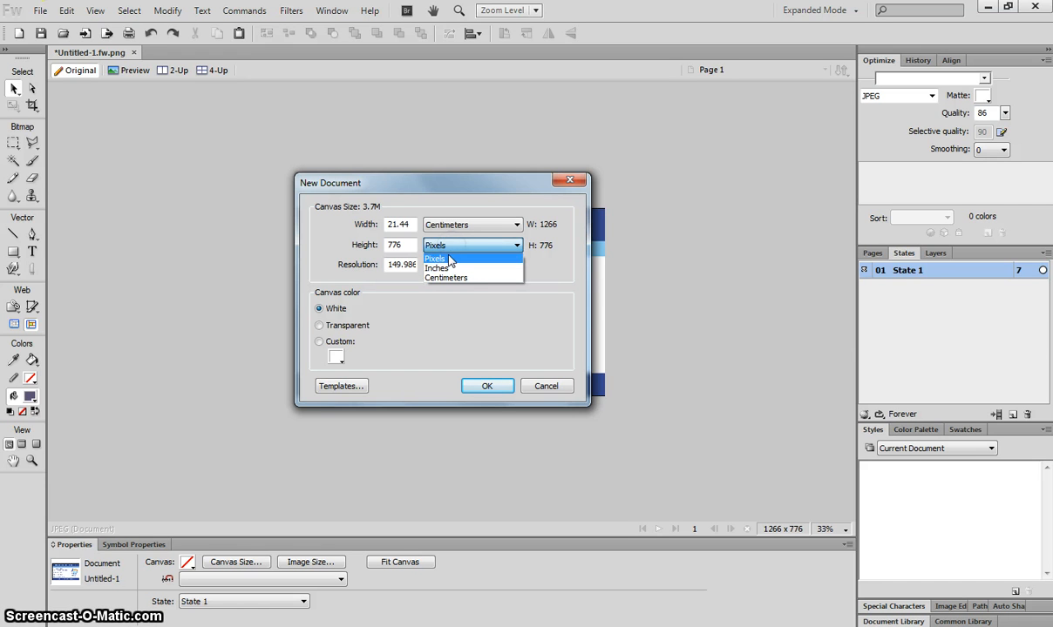
left_click(445, 277)
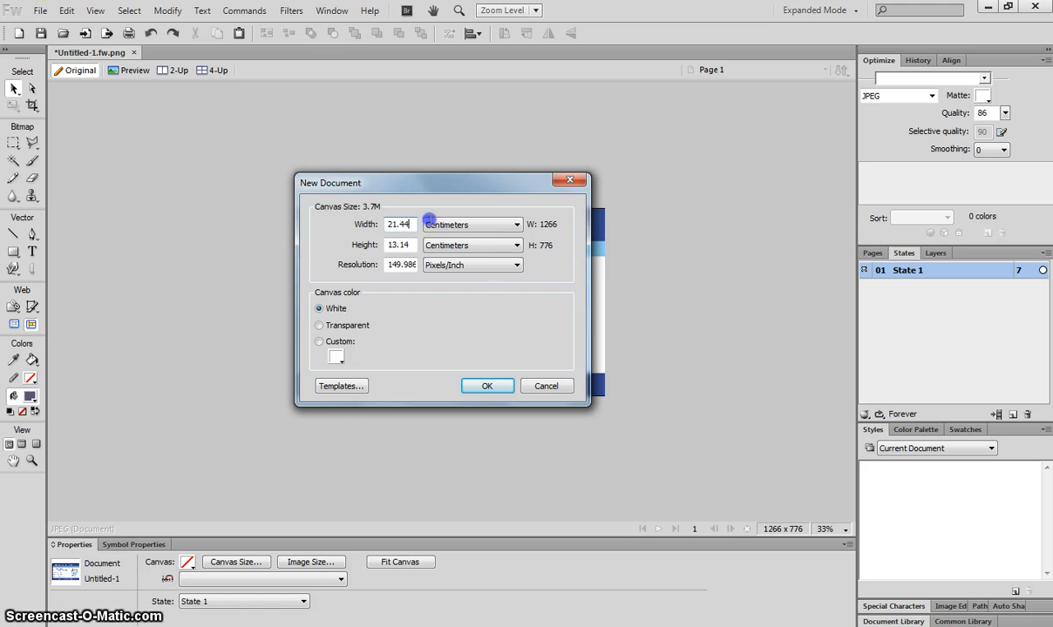
key("Tab")
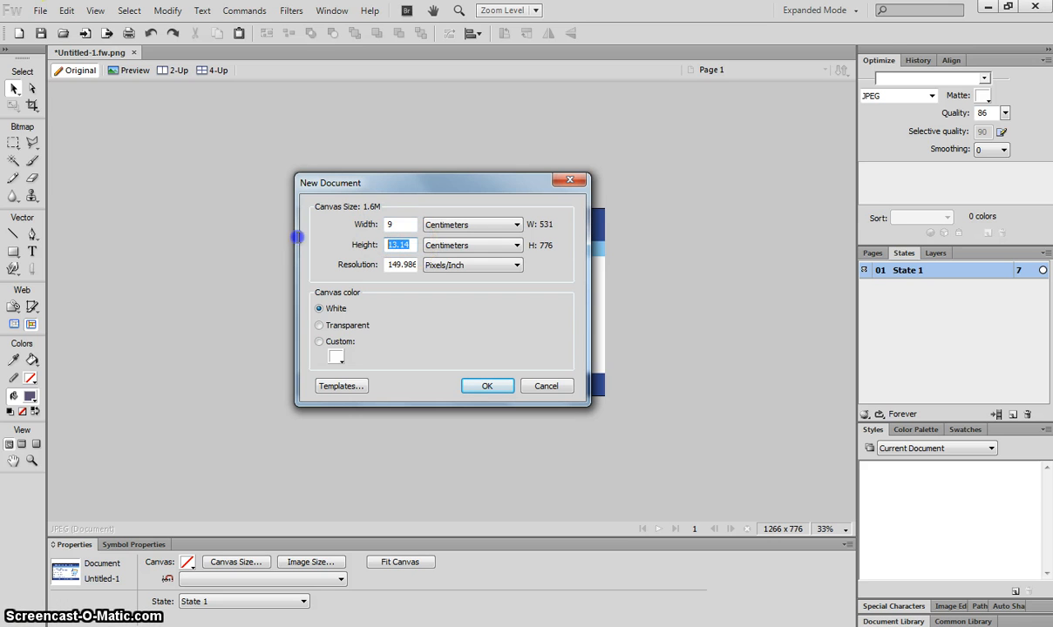
type("5.5")
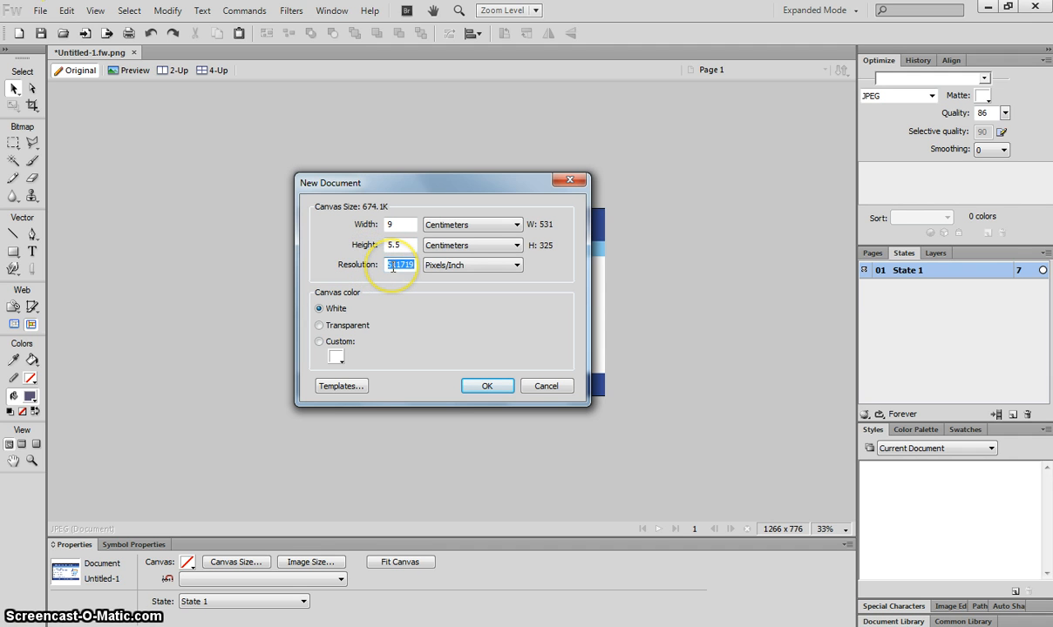
key("Tab")
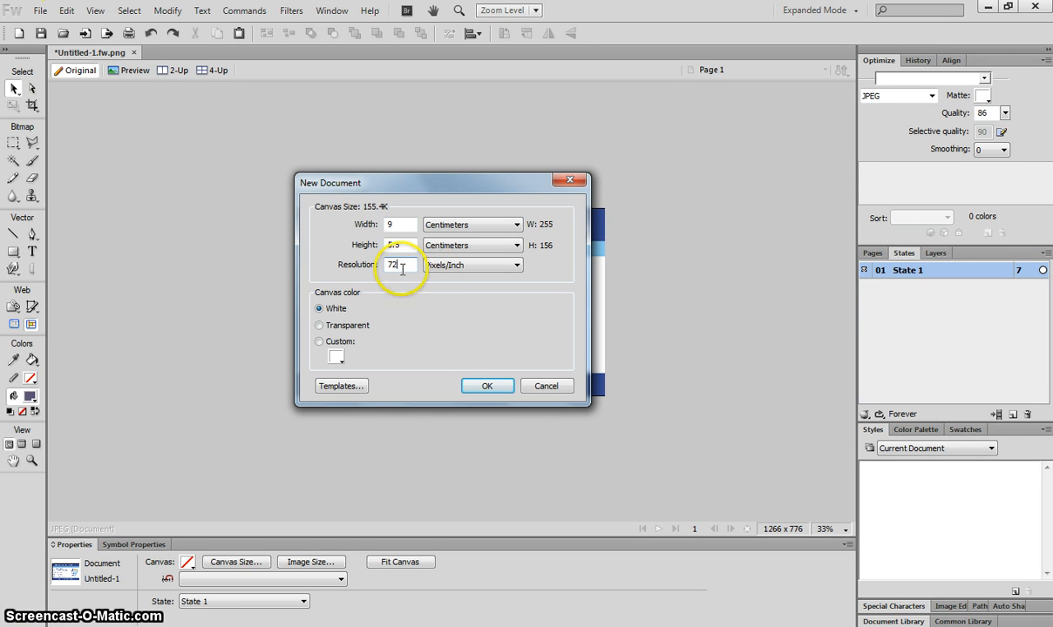
left_click(398, 265)
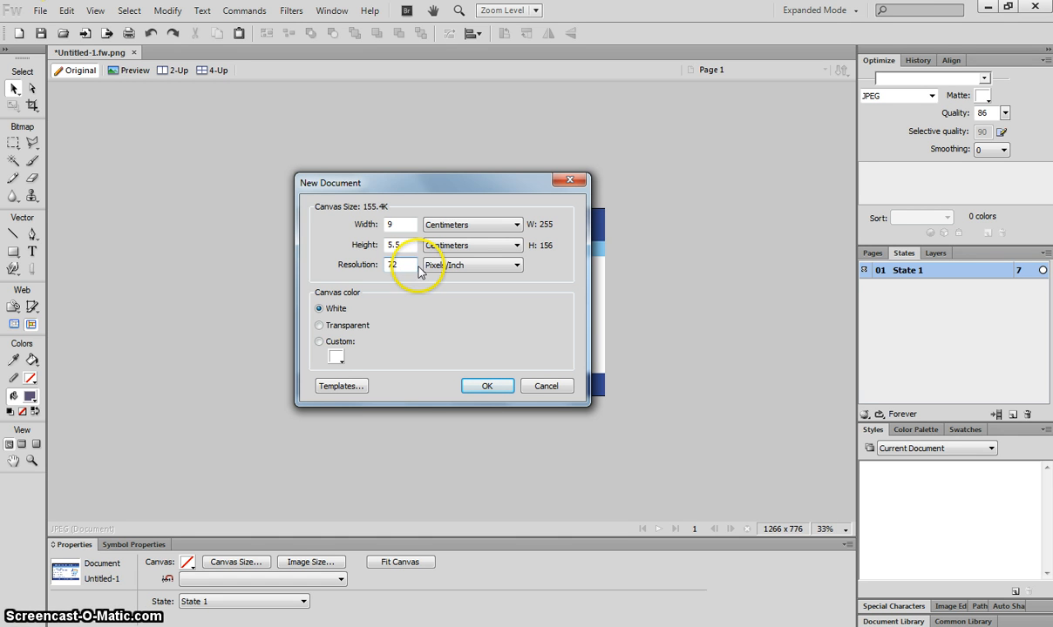
left_click(398, 264)
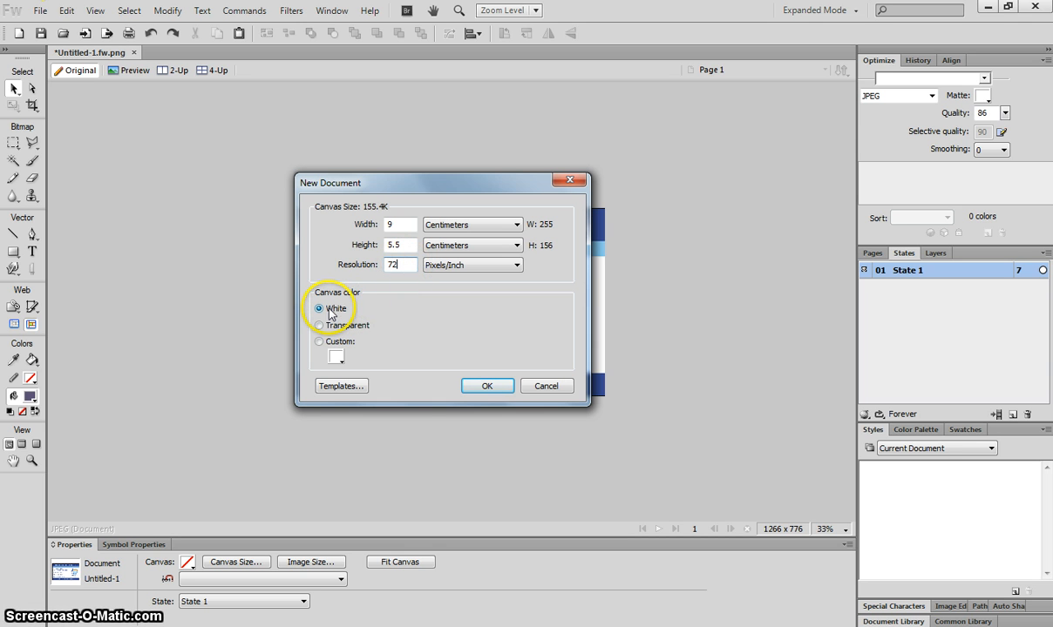
left_click(487, 387)
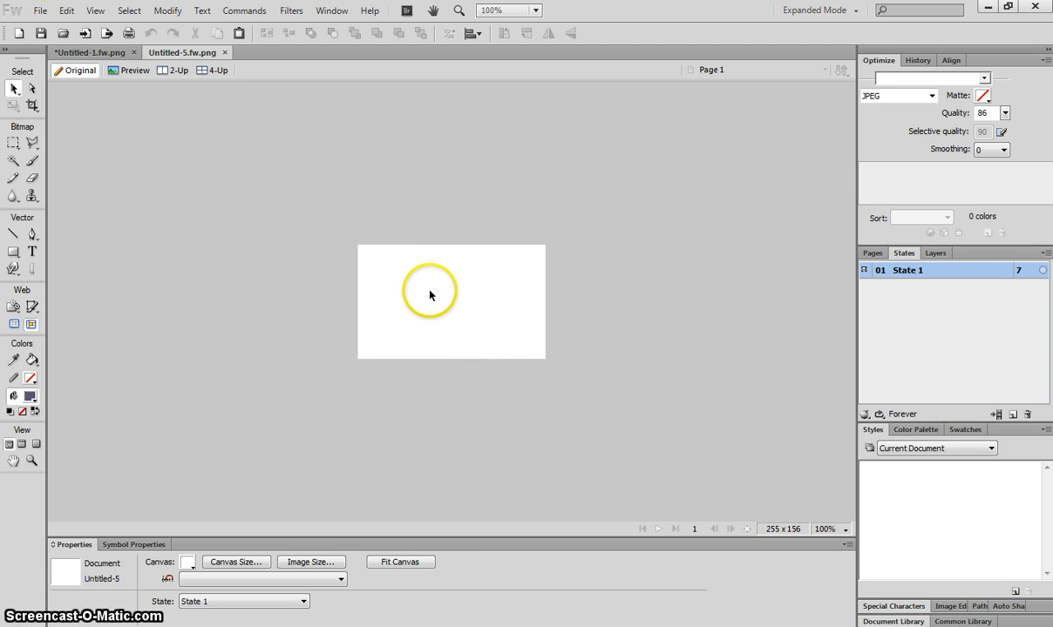
key("ctrl+equal")
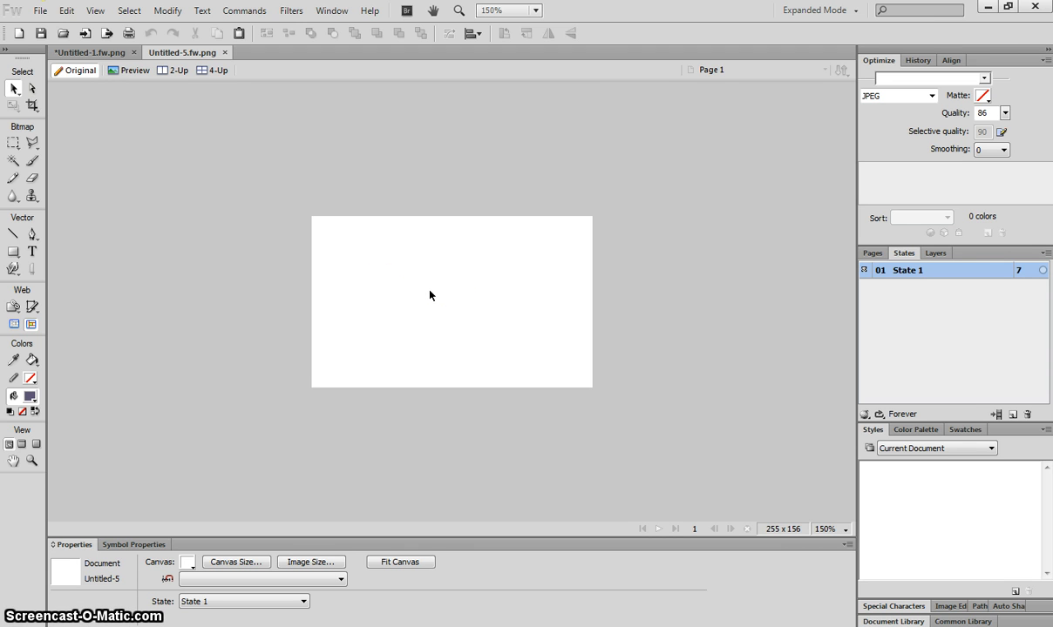
key("ctrl+equal")
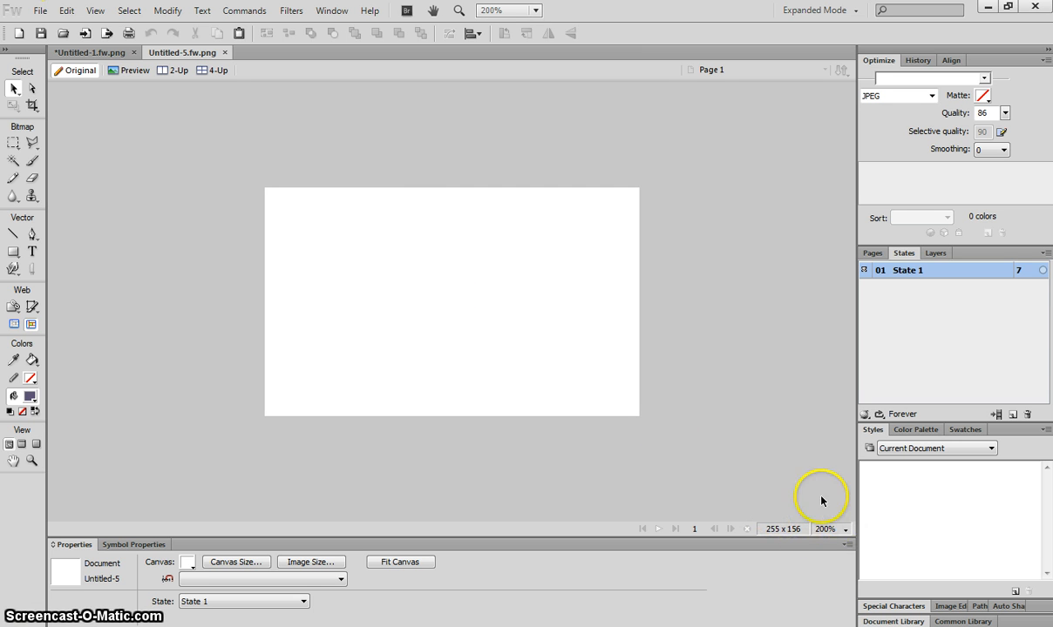
left_click(844, 529)
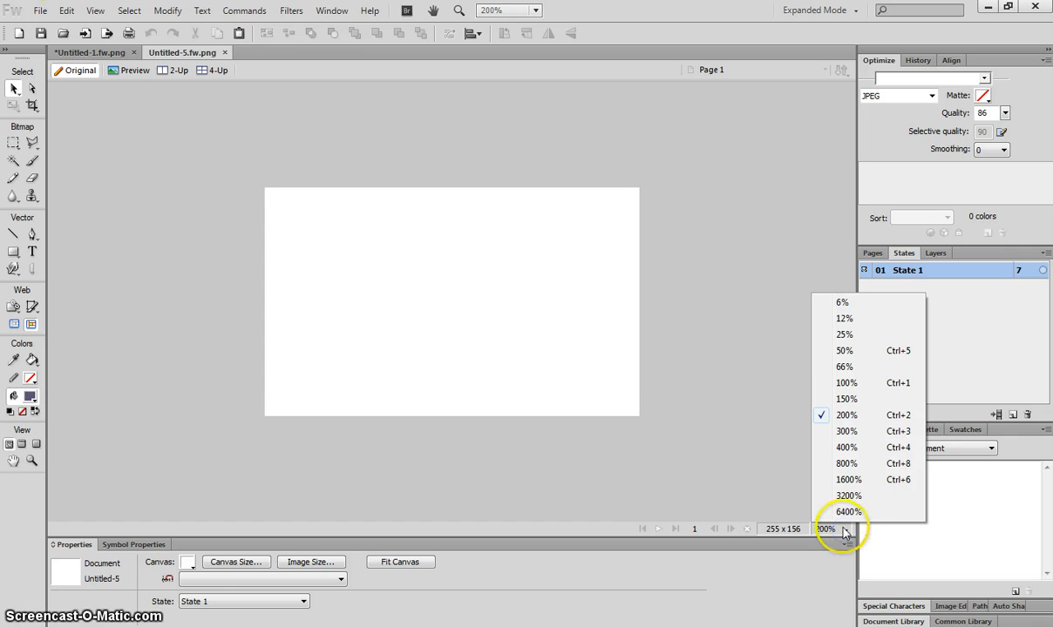
left_click(852, 385)
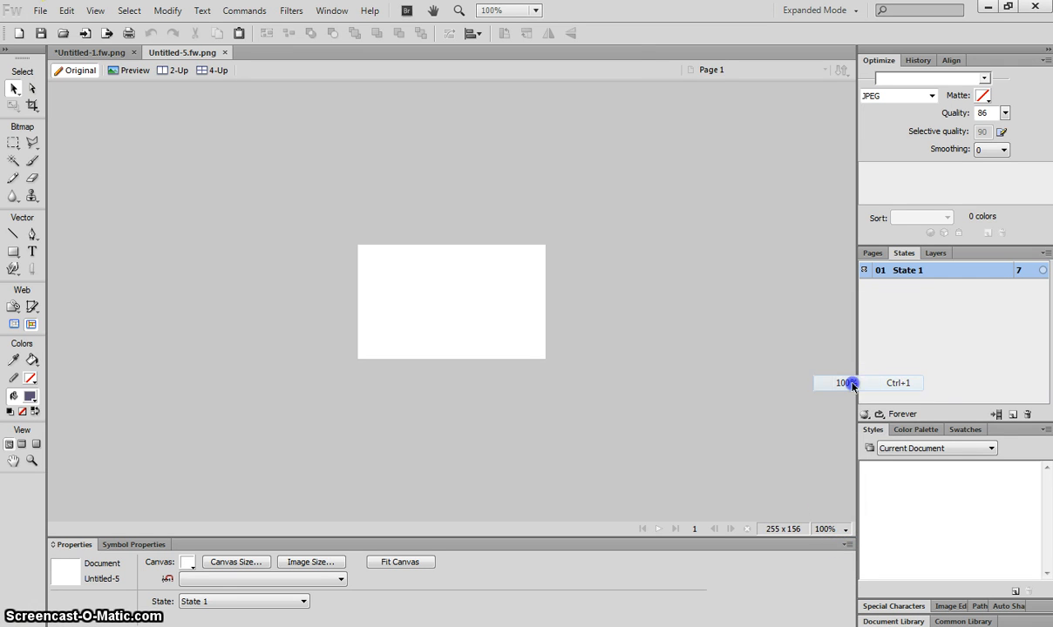
left_click(843, 531)
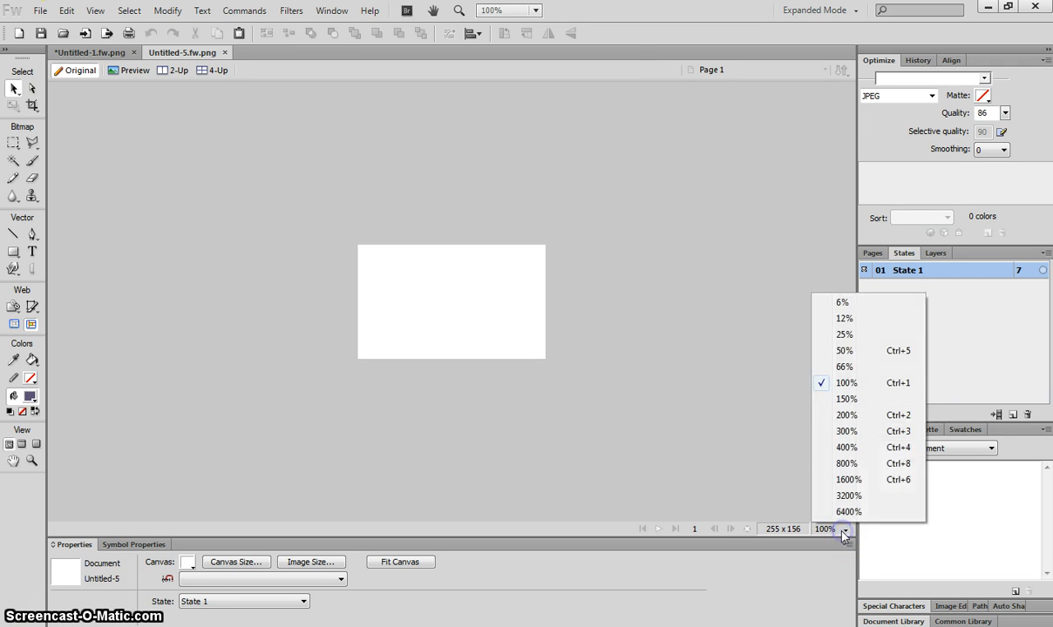
left_click(843, 416)
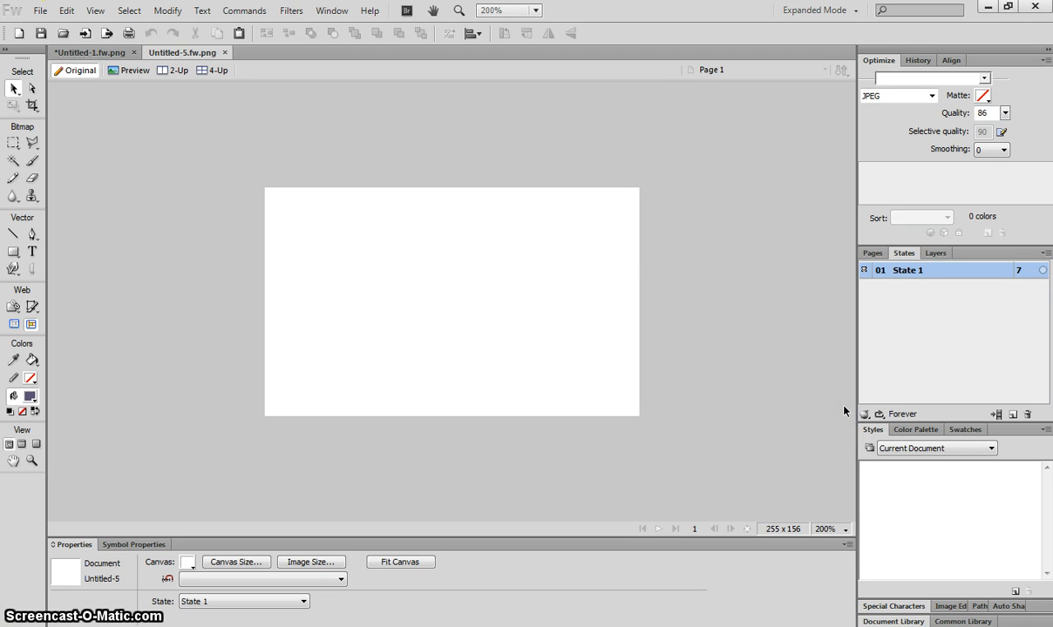
left_click(97, 53)
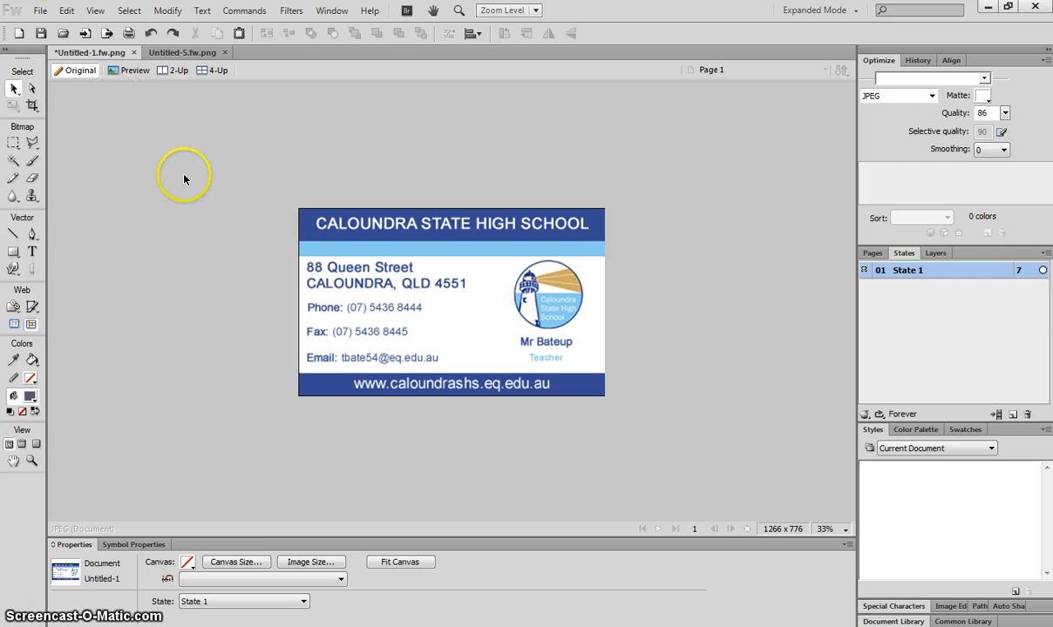
left_click(300, 229)
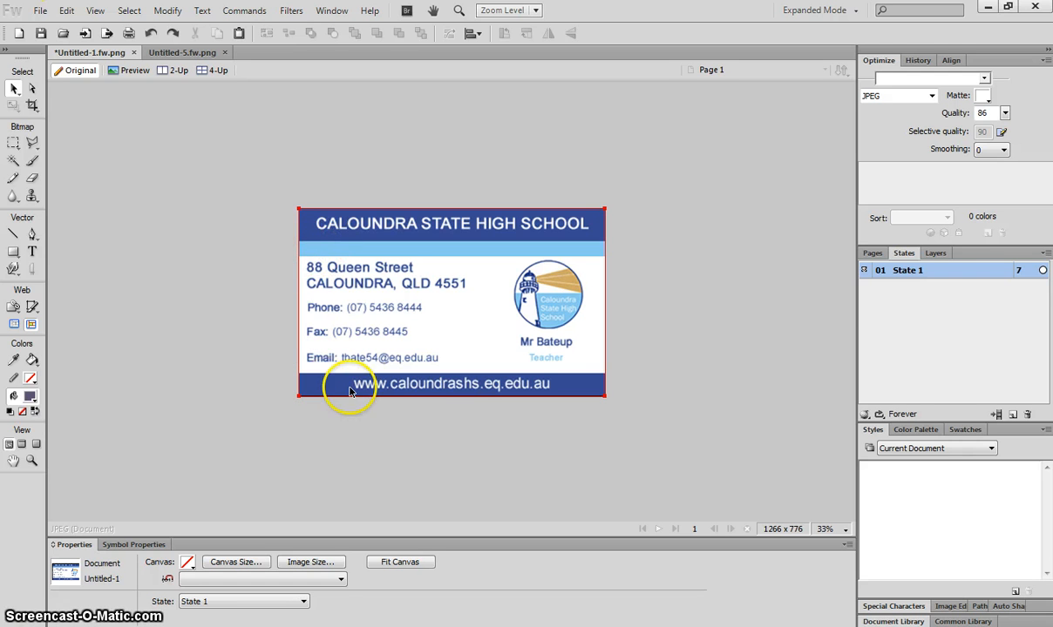
left_click(173, 53)
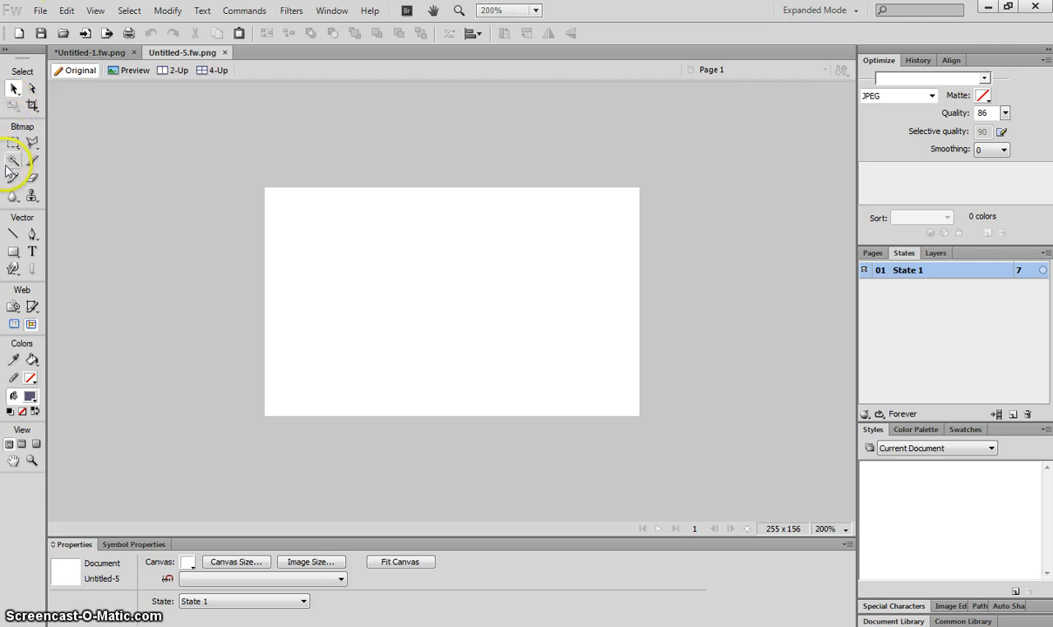
Step: Draw dark navy #000066 rectangles as bands across the top and bottom of the card
left_click(12, 251)
left_click_drag(14, 255, 51, 261)
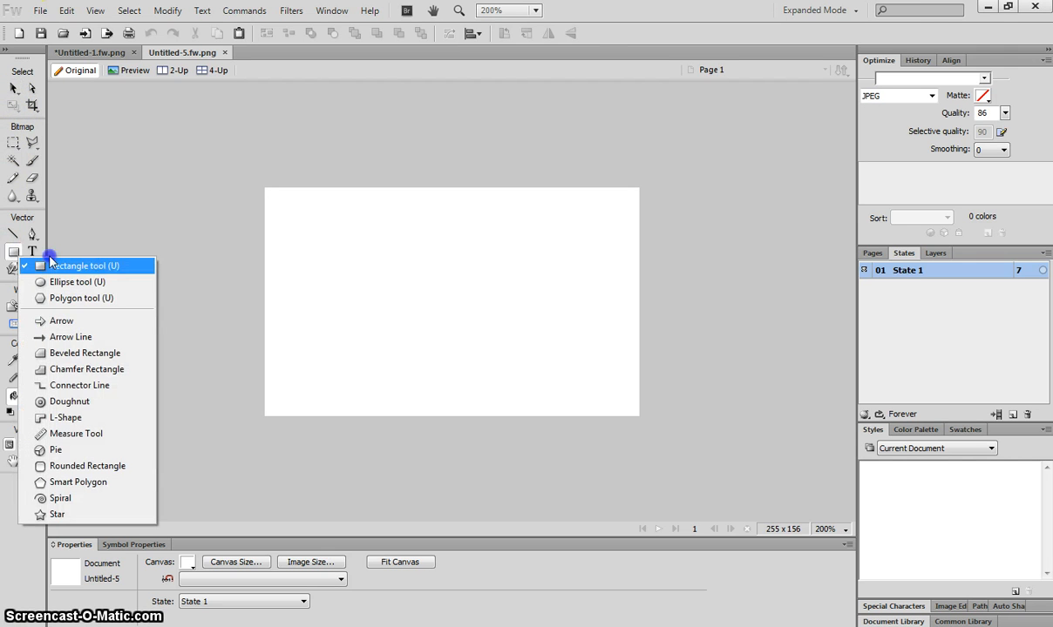
left_click_drag(117, 273, 117, 264)
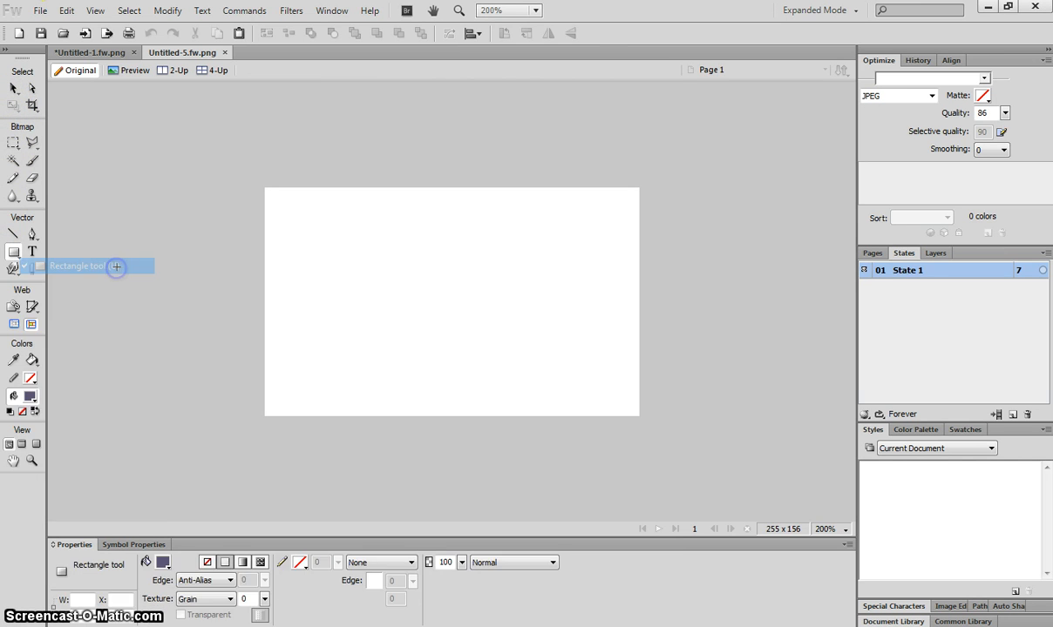
left_click(159, 562)
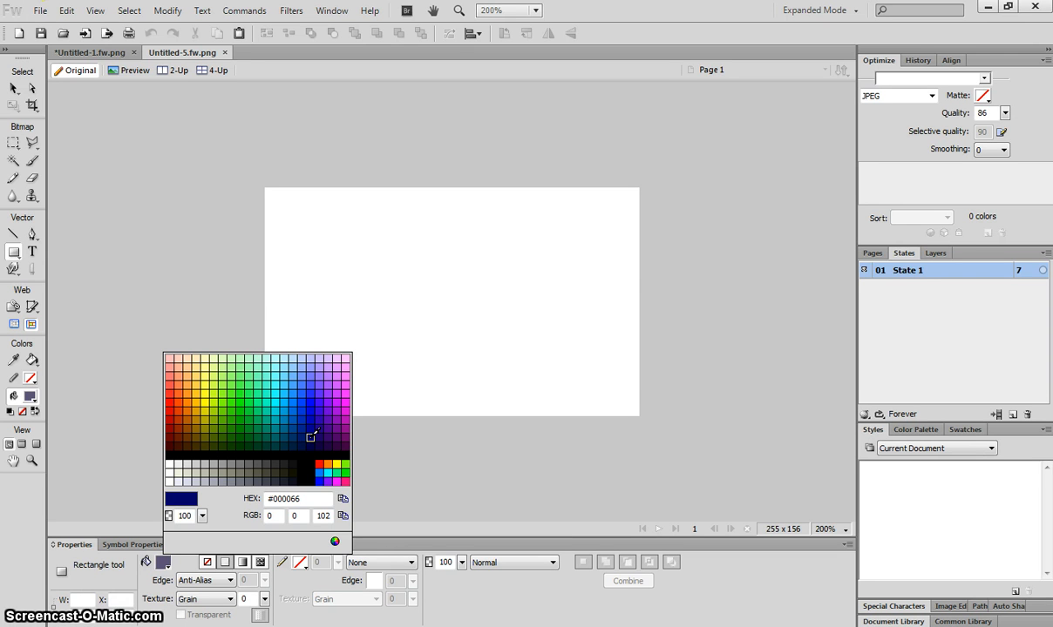
left_click(310, 437)
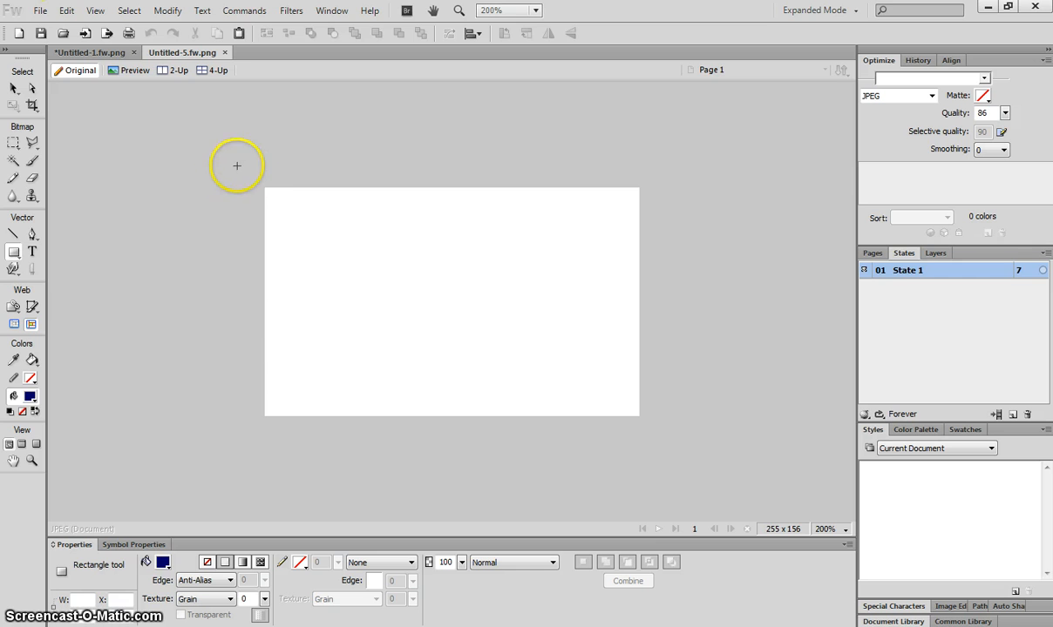
left_click_drag(250, 173, 653, 217)
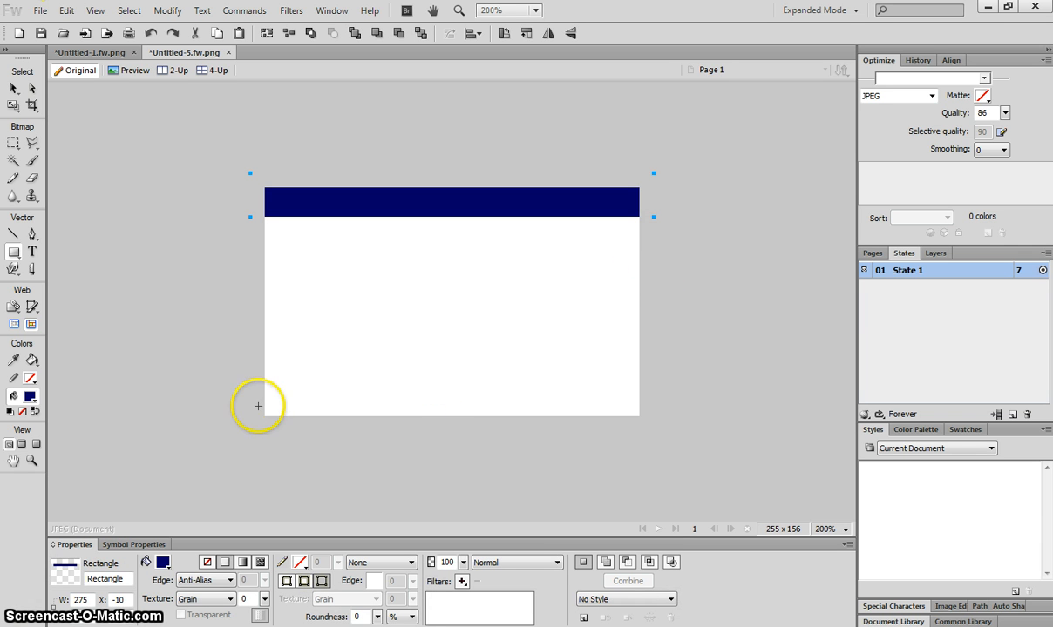
left_click_drag(243, 393, 662, 430)
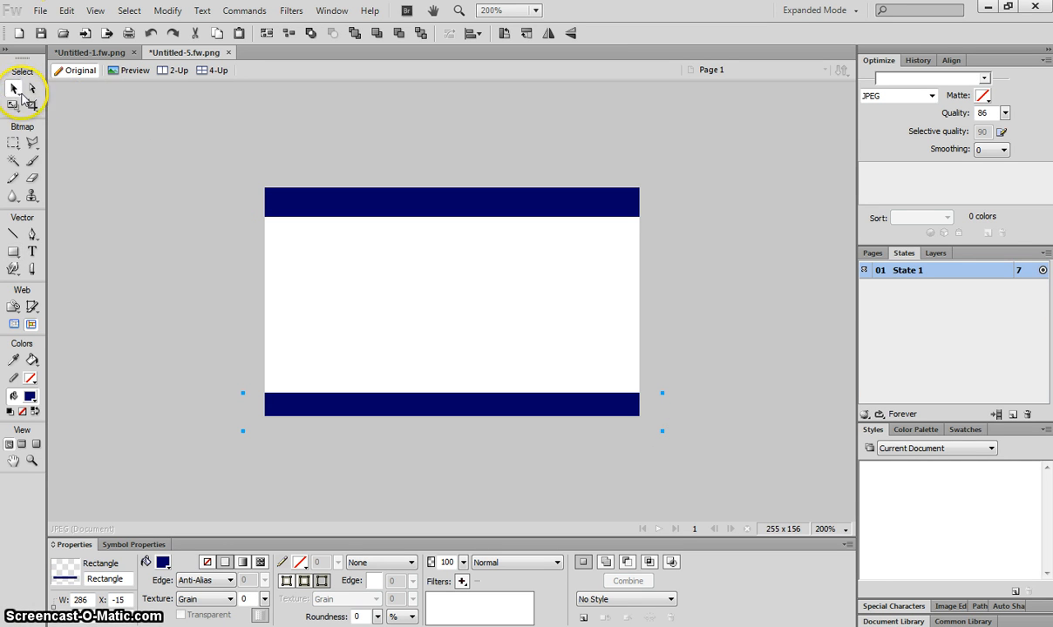
left_click_drag(364, 399, 369, 400)
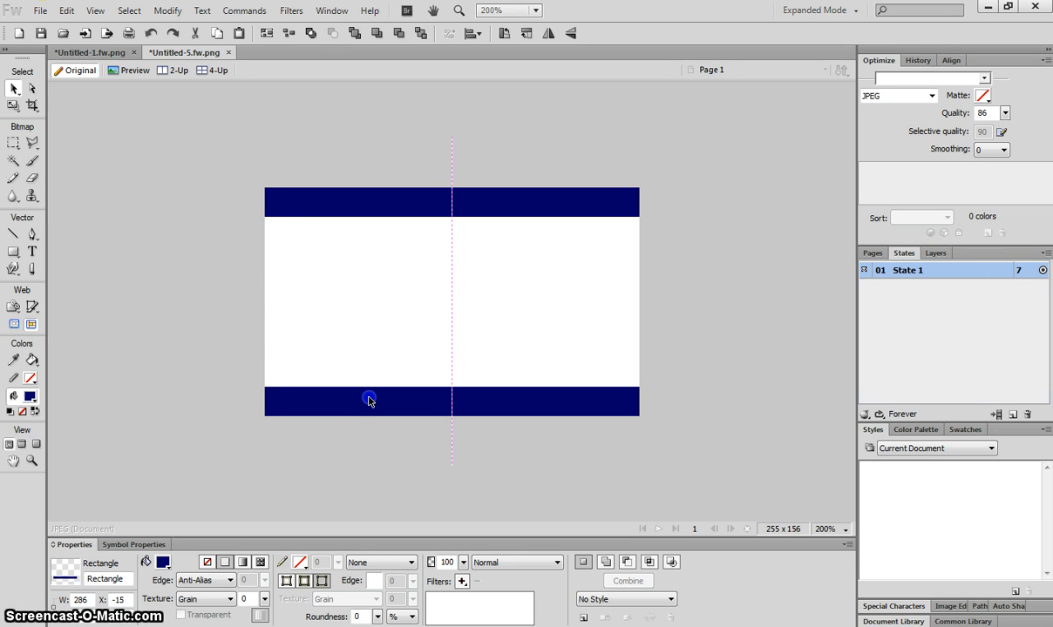
left_click(166, 277)
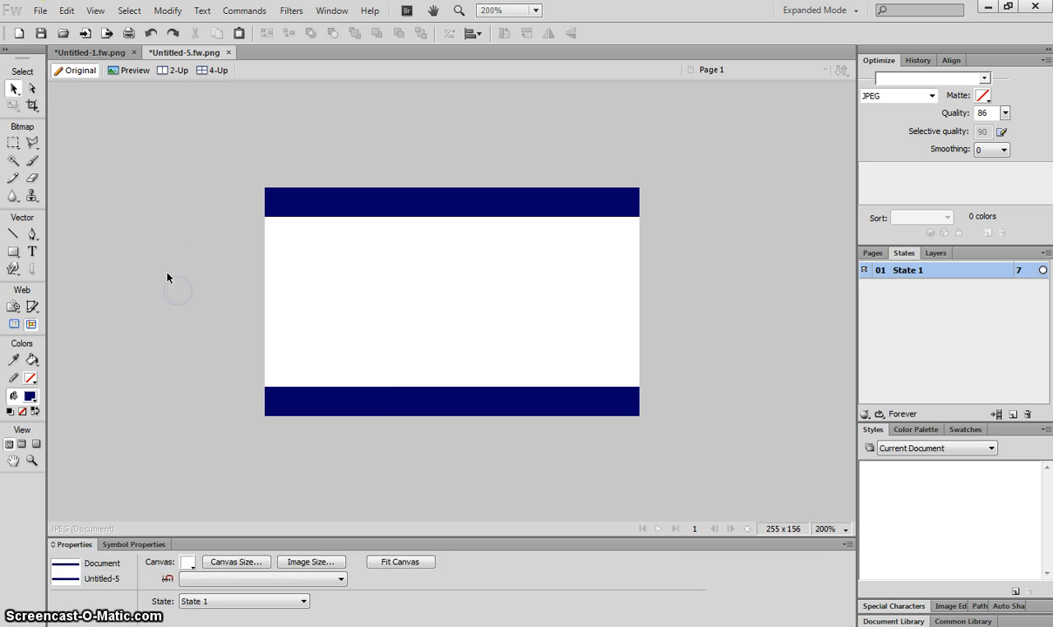
Step: Extend the top navy band downward and raise the bottom navy band a few pixels
left_click(88, 51)
left_click(174, 51)
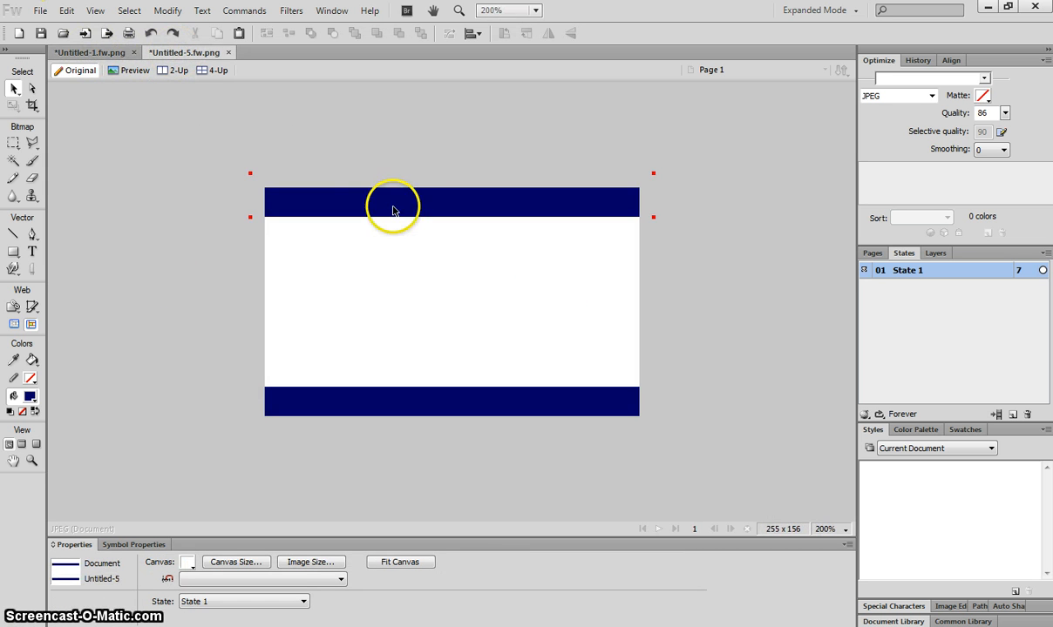
left_click_drag(393, 209, 391, 215)
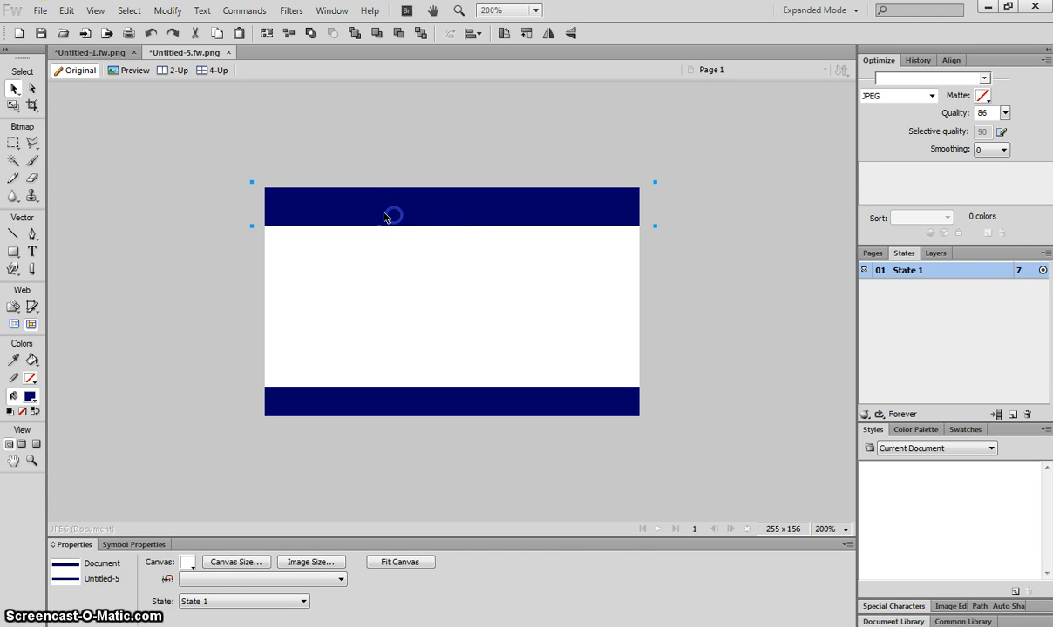
left_click(481, 396)
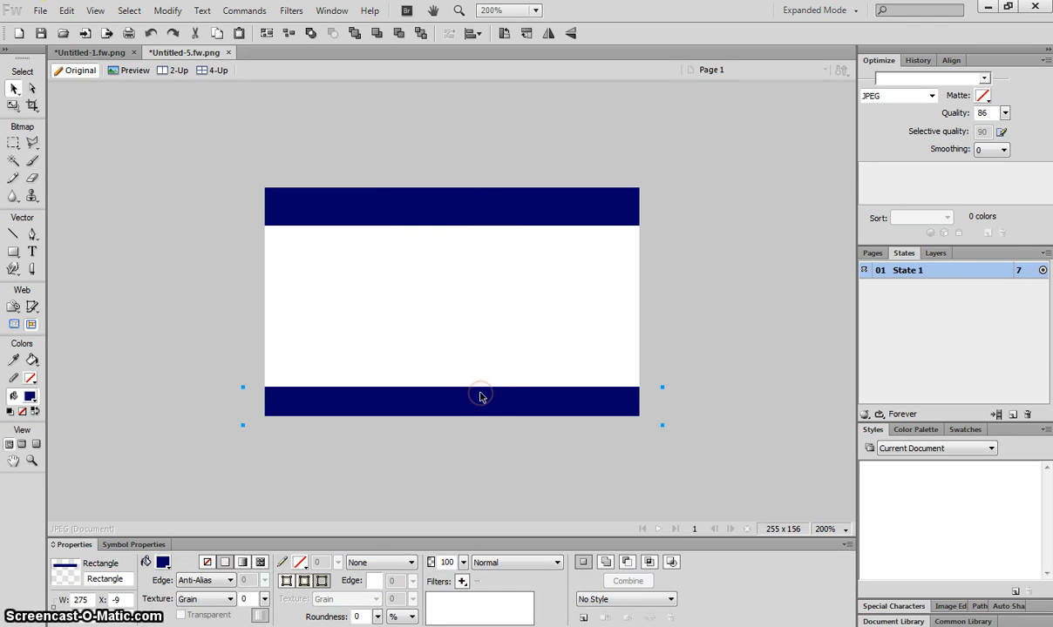
left_click_drag(478, 396, 480, 392)
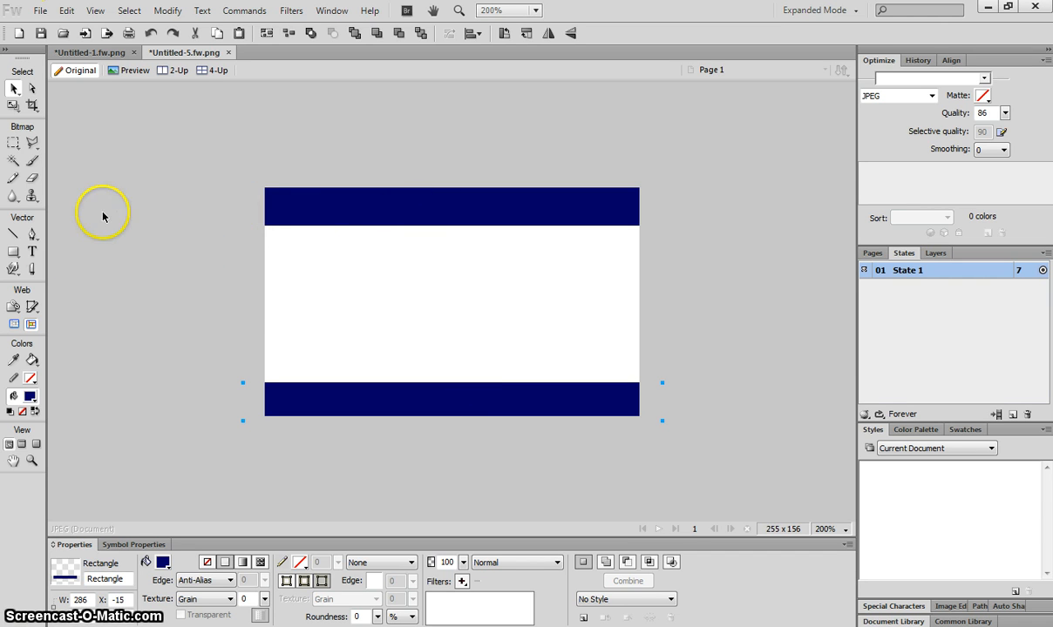
left_click(87, 247)
Step: Draw a thin pale blue #99E5FF strip just beneath the top navy band
left_click(14, 252)
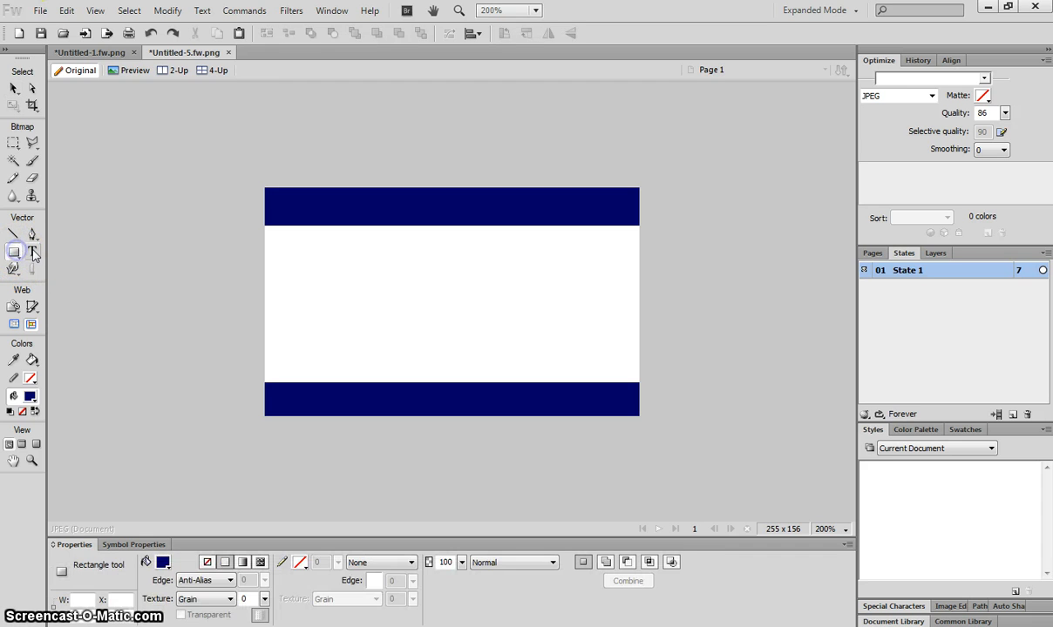
left_click(162, 562)
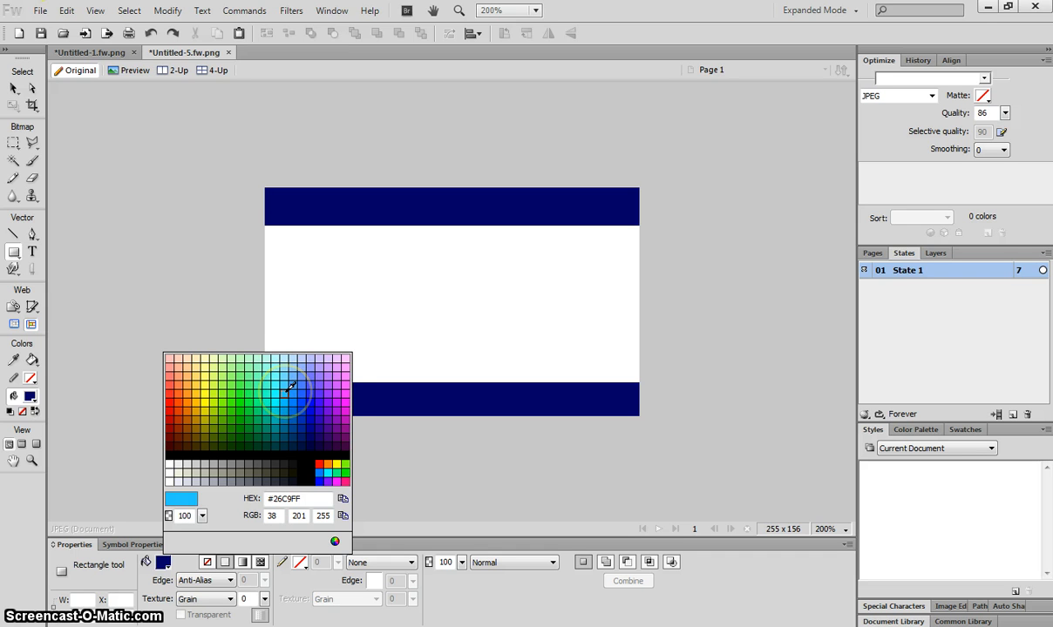
left_click(290, 385)
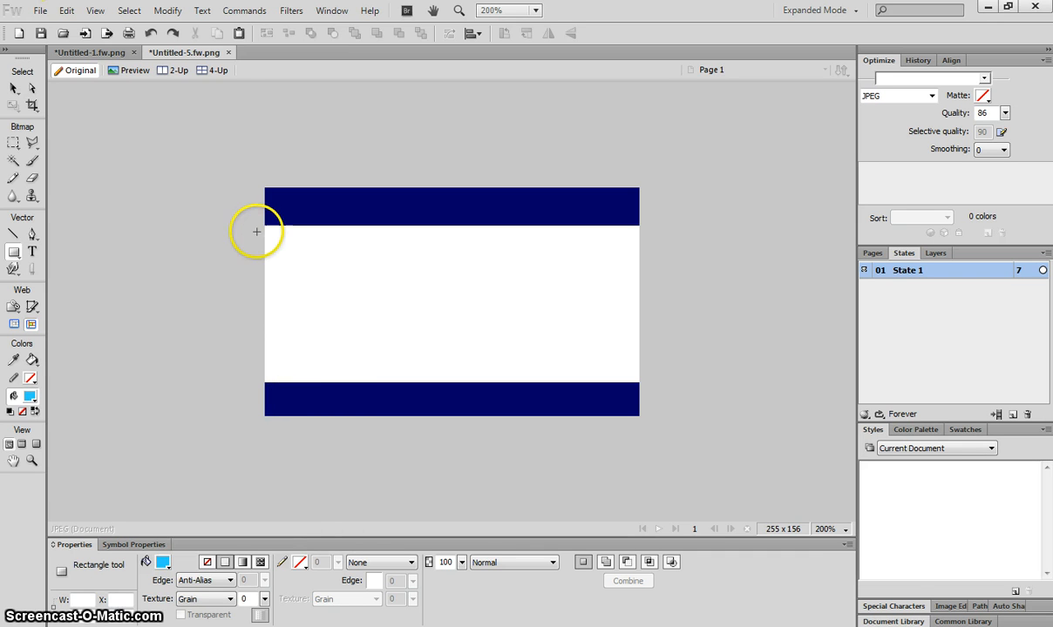
left_click_drag(252, 220, 650, 241)
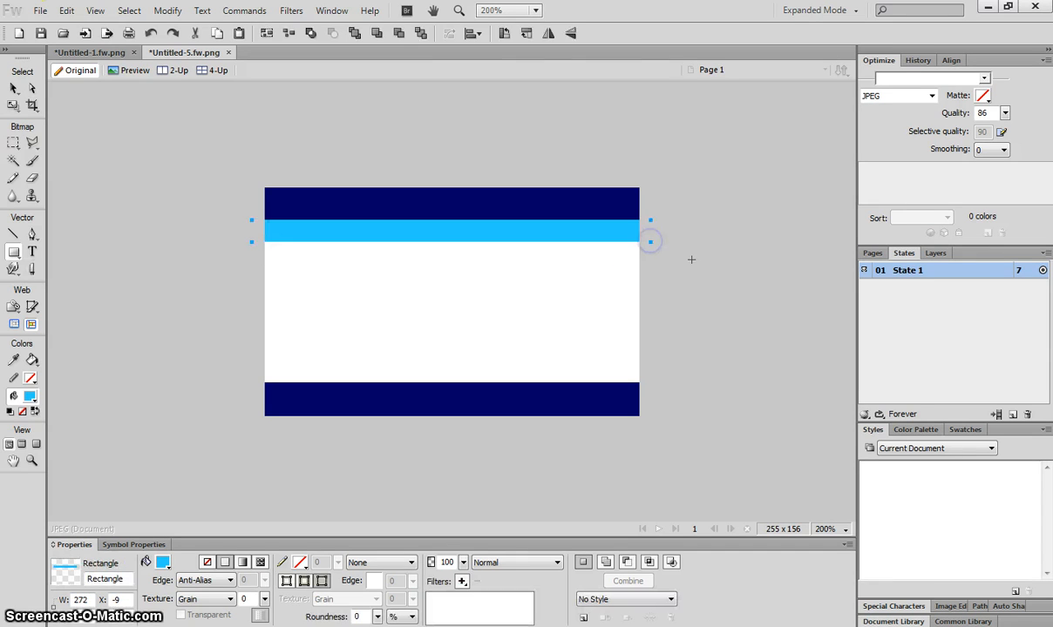
key("Down")
key("Down")
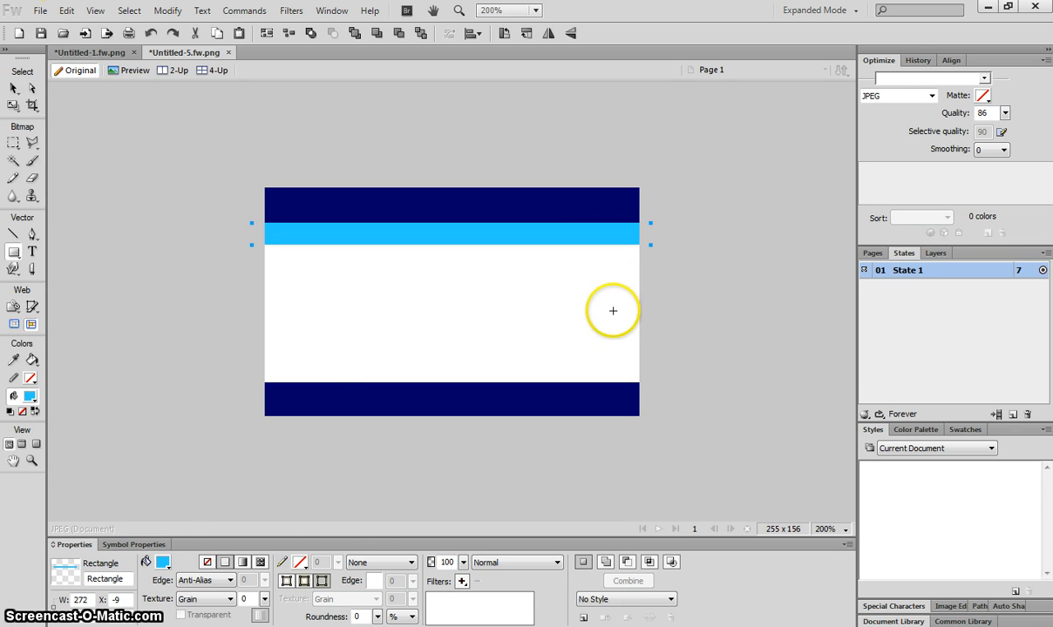
left_click(160, 567)
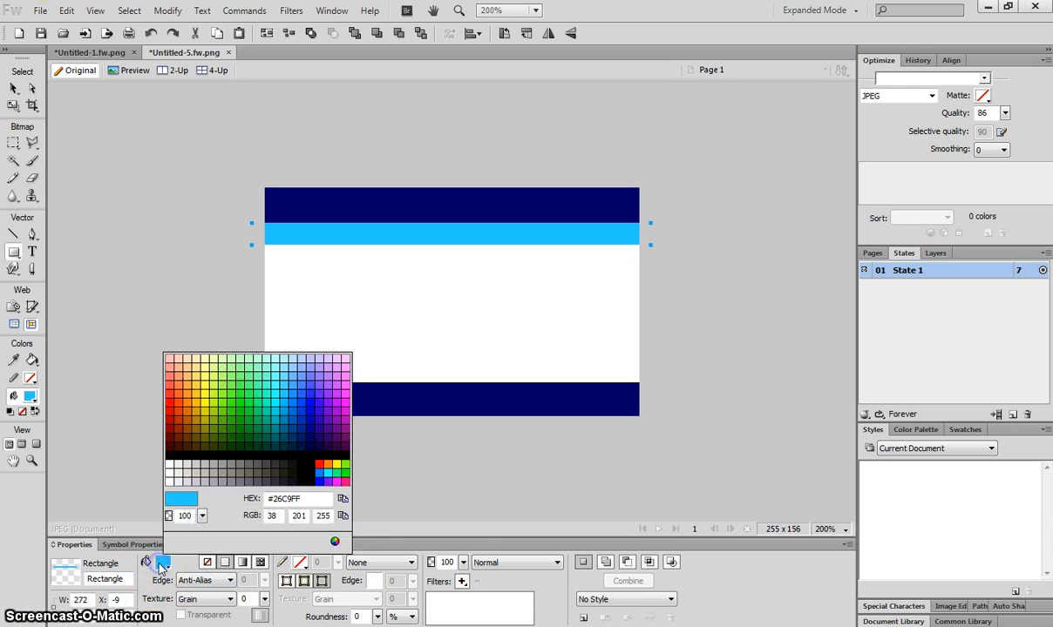
left_click(290, 362)
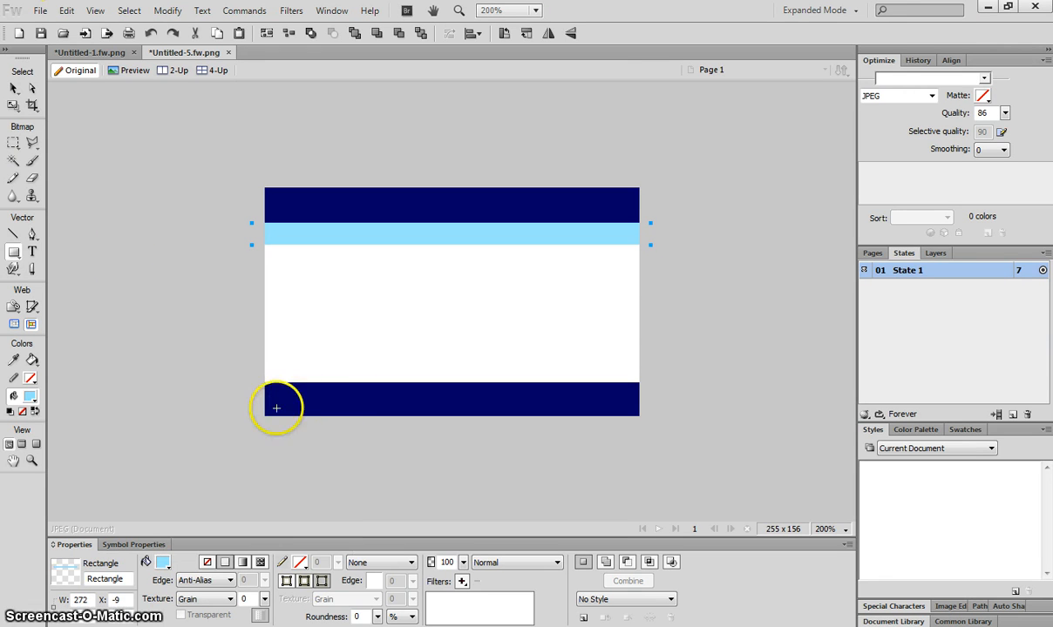
left_click(13, 88)
left_click(108, 144)
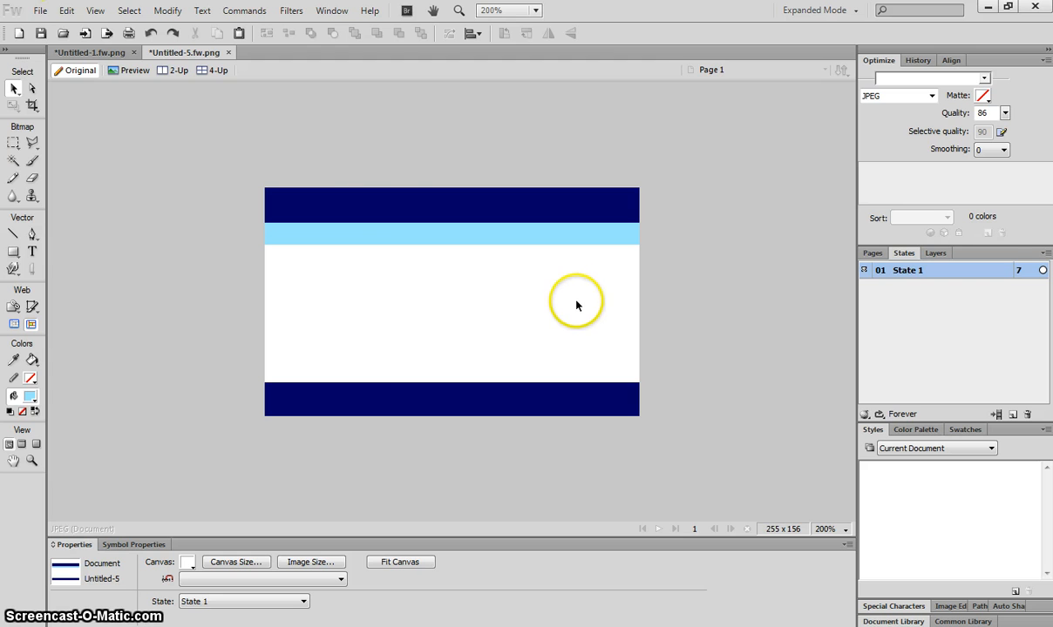
Step: Select both navy bands, then bring up the finished example card in Untitled-1
left_click(388, 199)
left_click(411, 399)
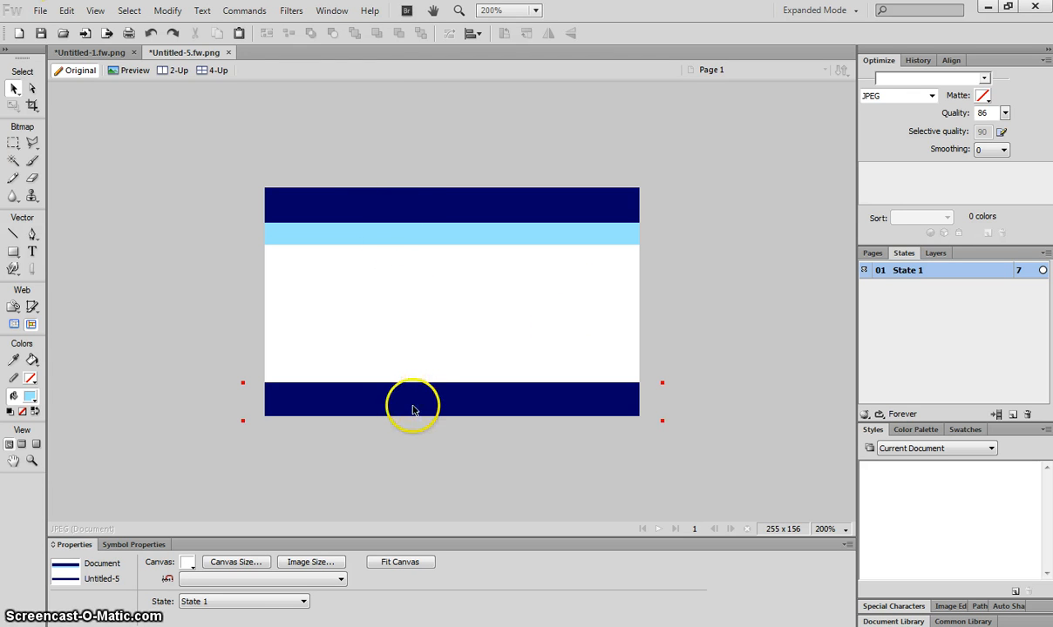
left_click(100, 53)
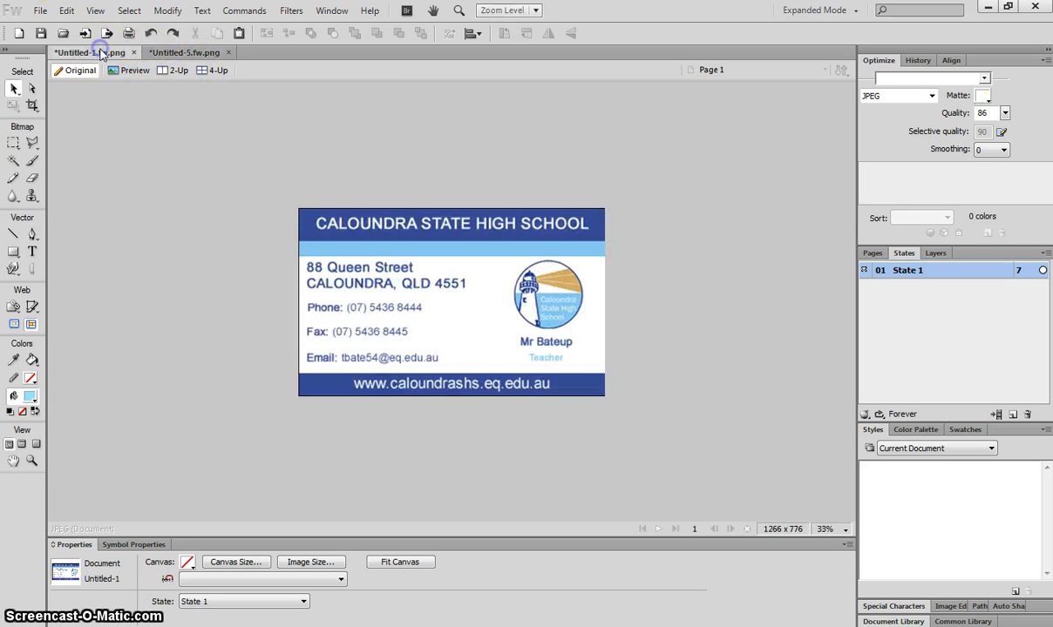
left_click(364, 223)
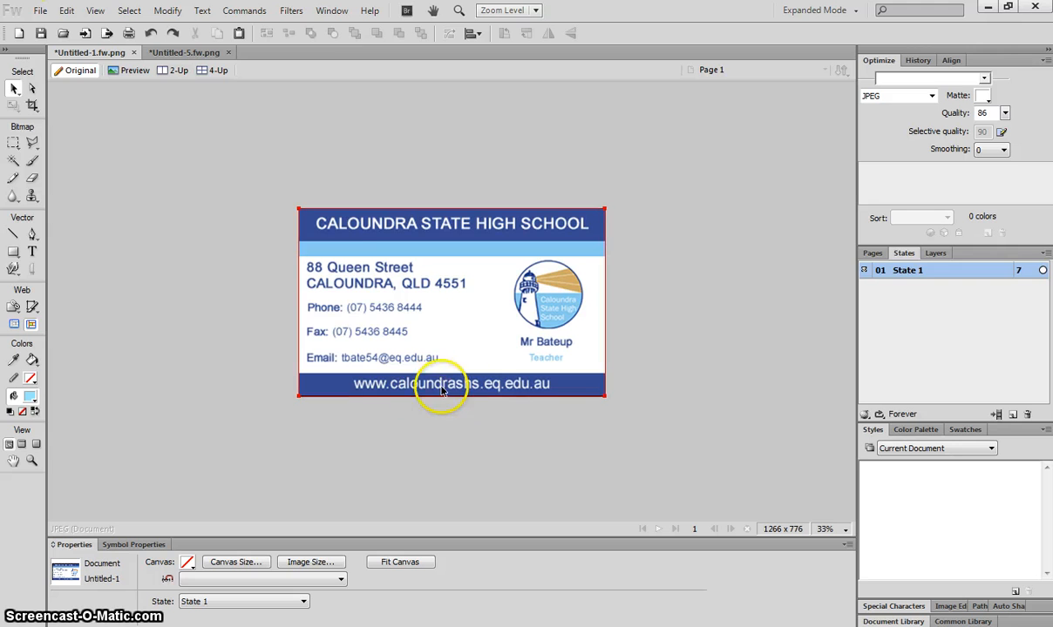
Step: Back on Untitled-5, type a white 'CALOUNDRA STATE HIGH SCHOOL' heading and centre it in the top band
left_click(209, 52)
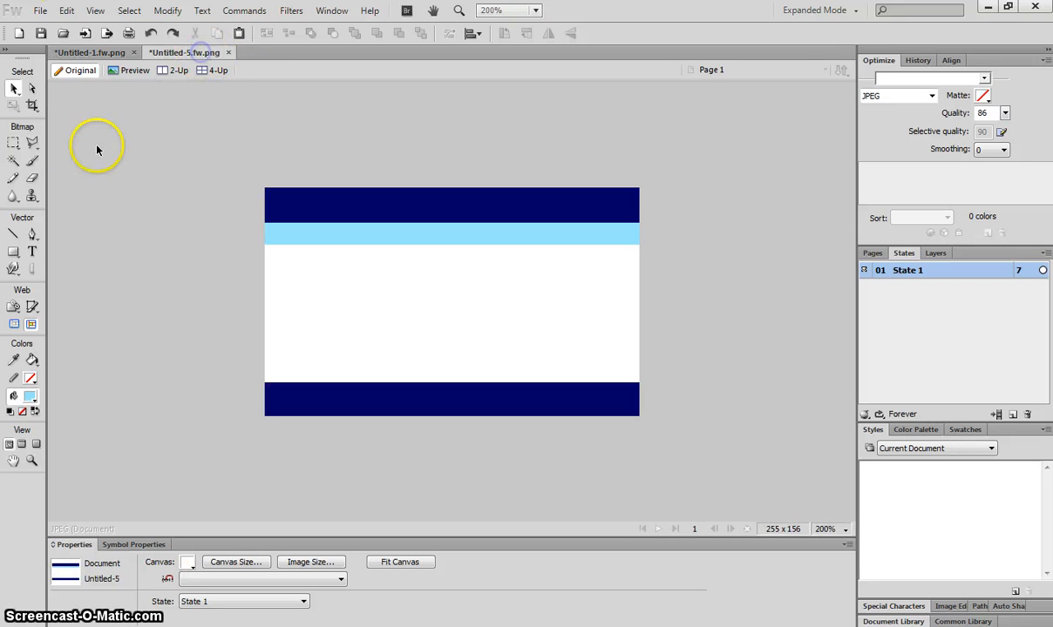
left_click(32, 252)
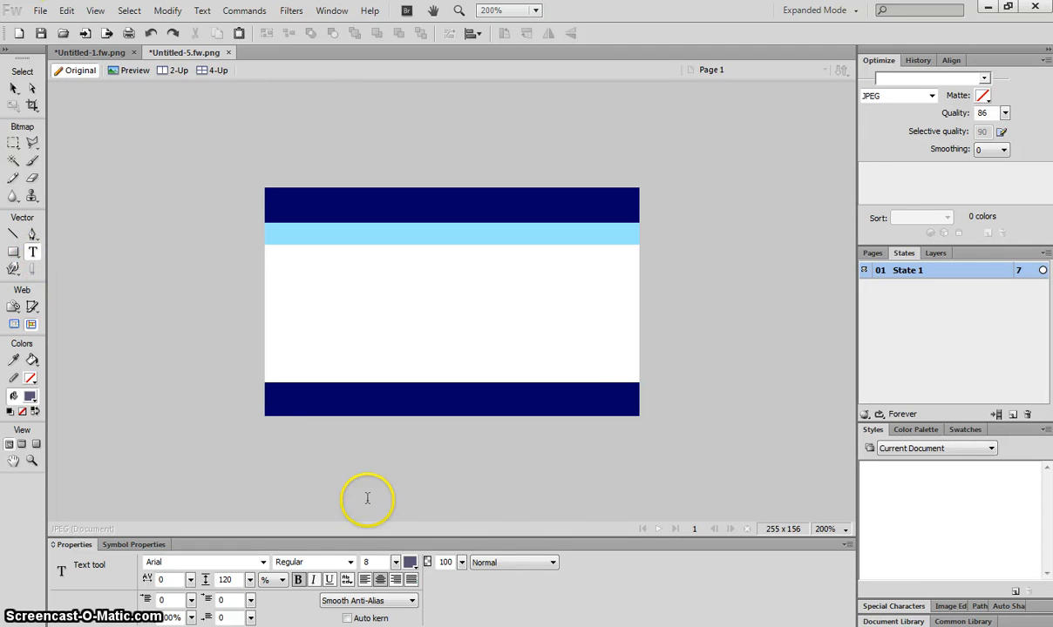
left_click(408, 566)
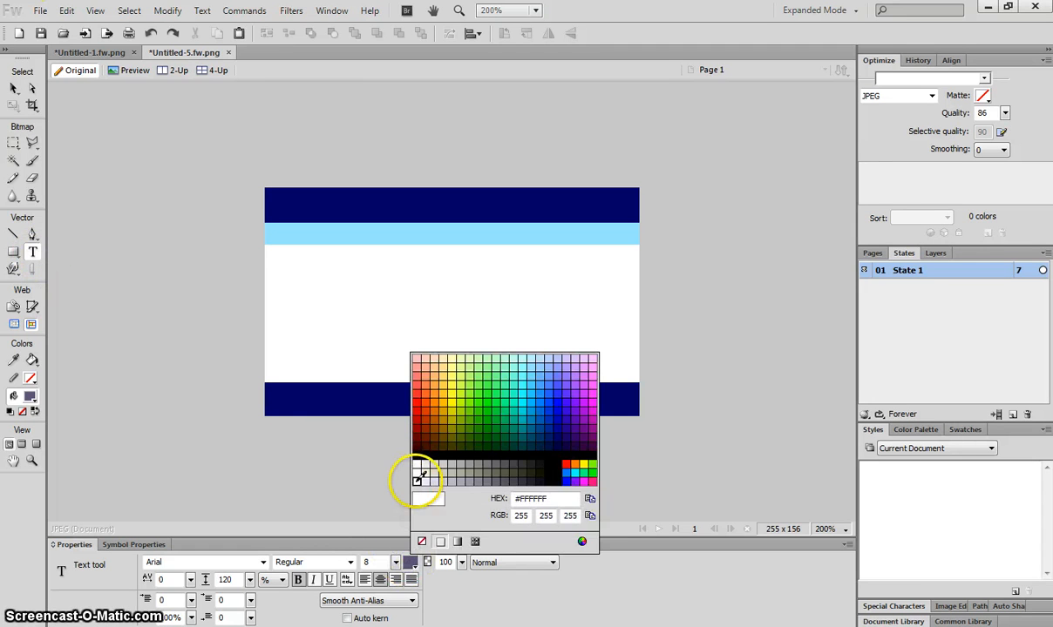
left_click(415, 479)
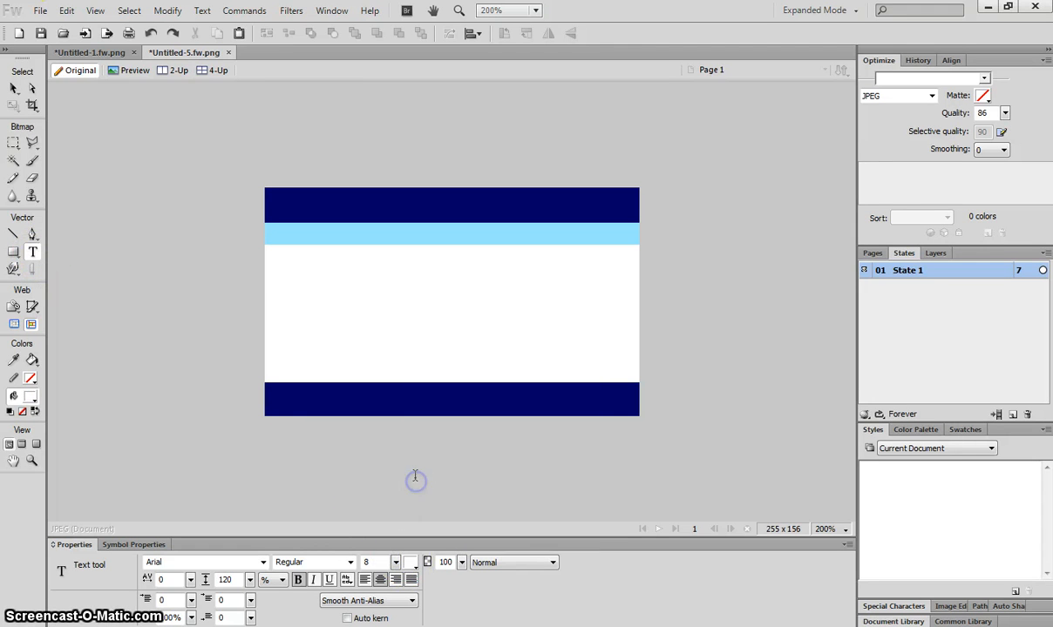
left_click(287, 206)
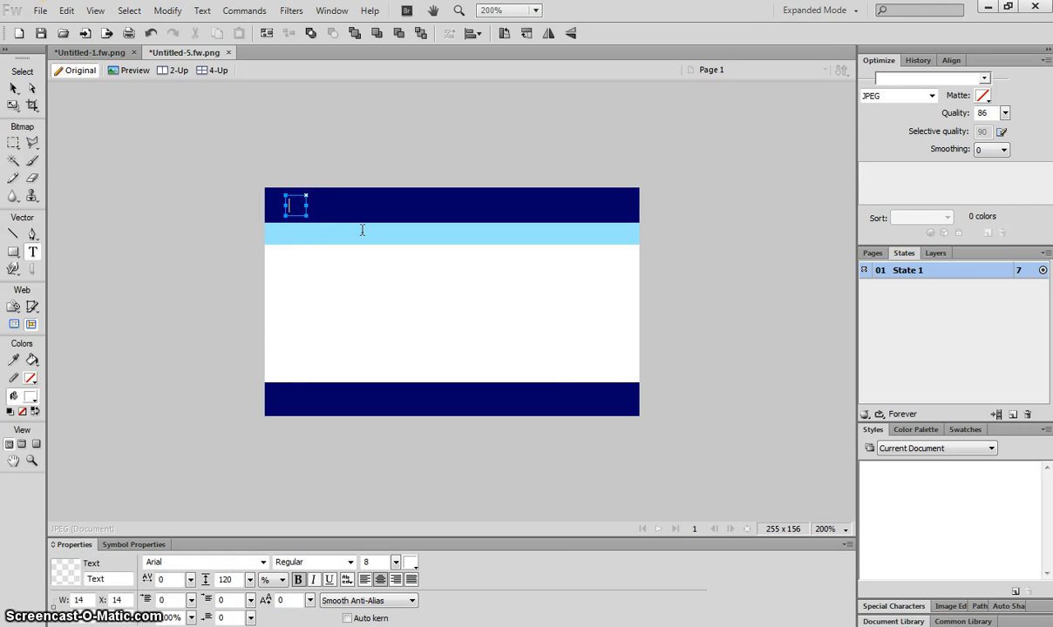
type("CALOUNDRA")
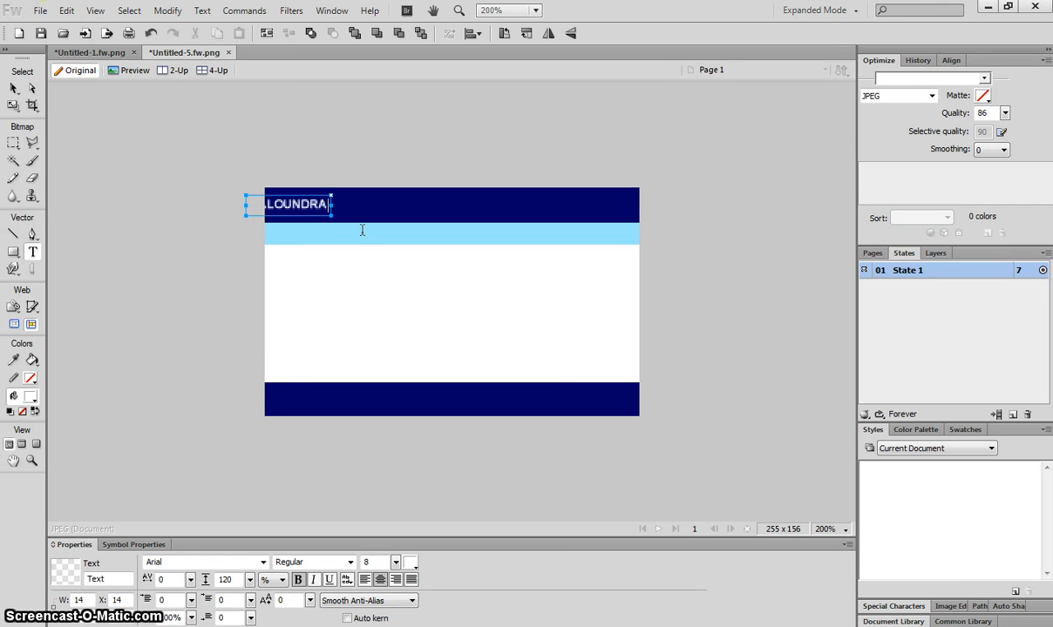
type(" STATE HIGH S")
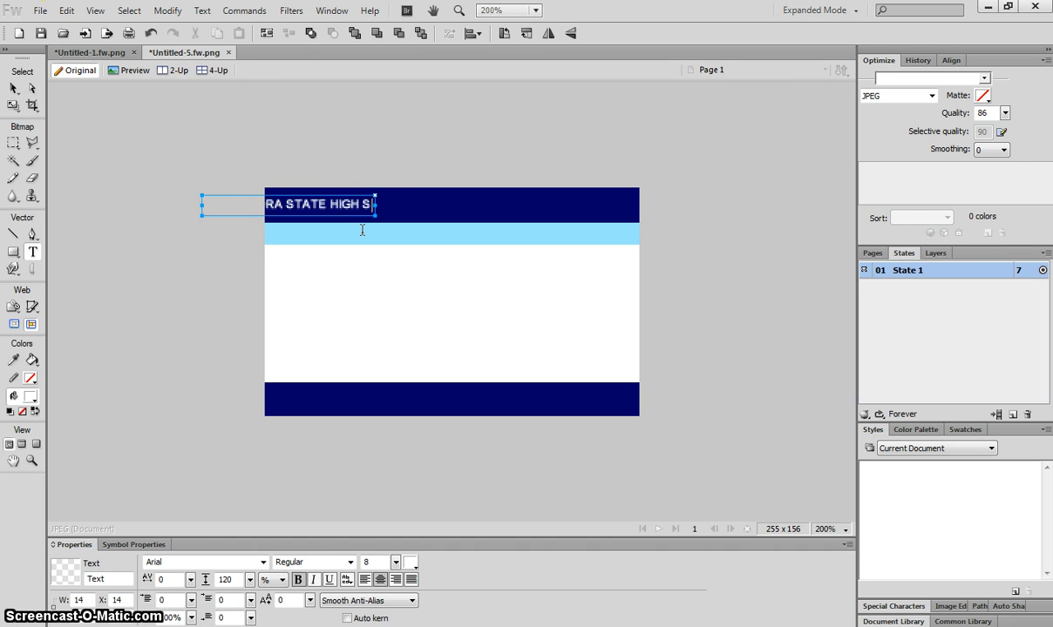
type("CHOOL")
left_click(13, 88)
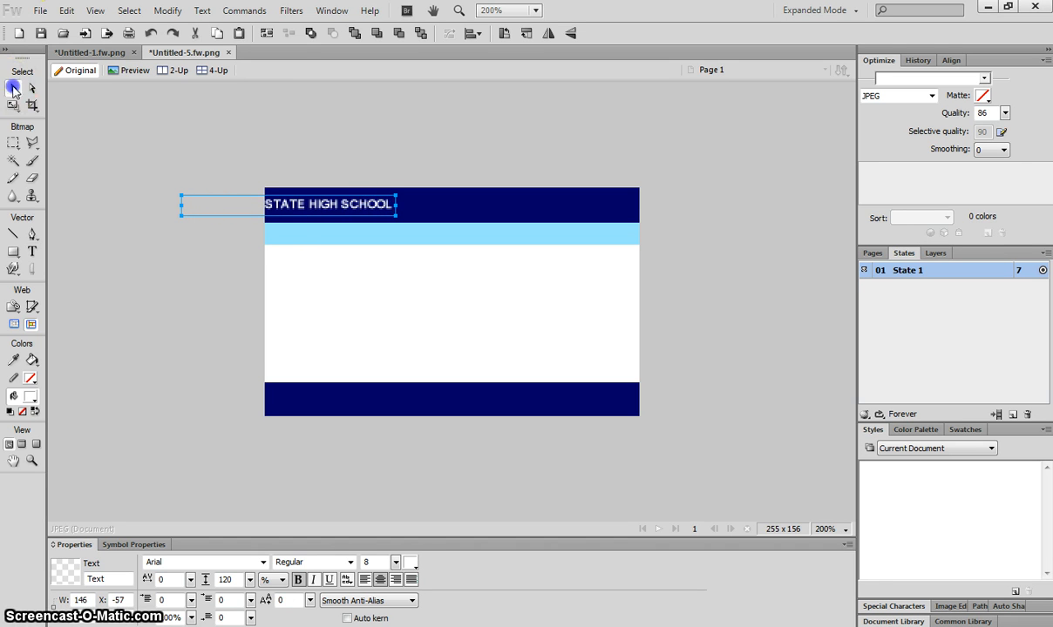
left_click_drag(318, 213, 480, 210)
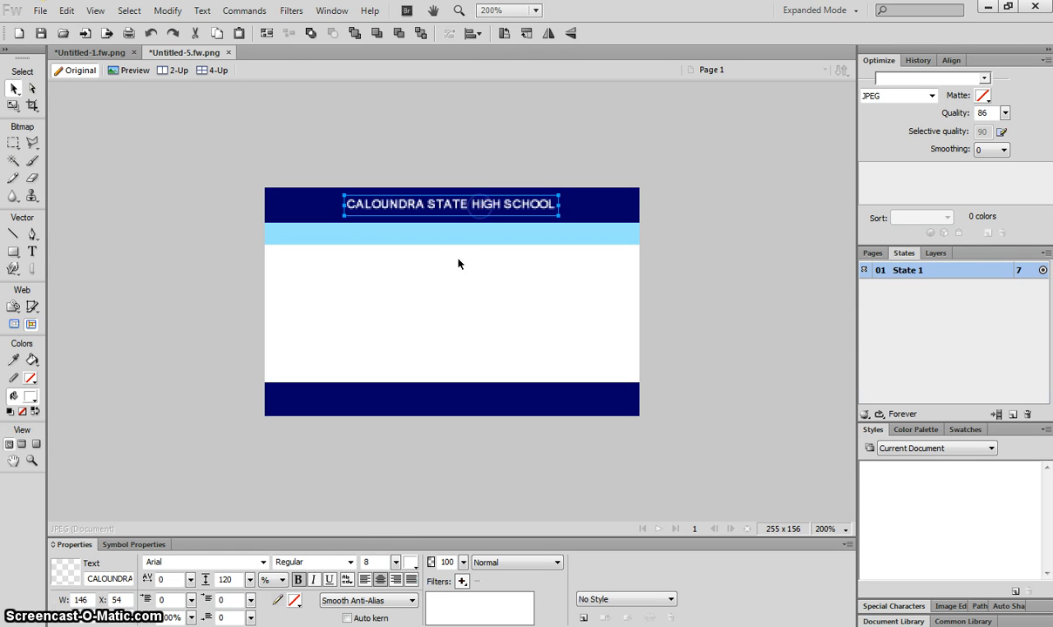
Step: Enlarge the heading to font size 13 and shift it slightly right and down
left_click(827, 530)
left_click(836, 381)
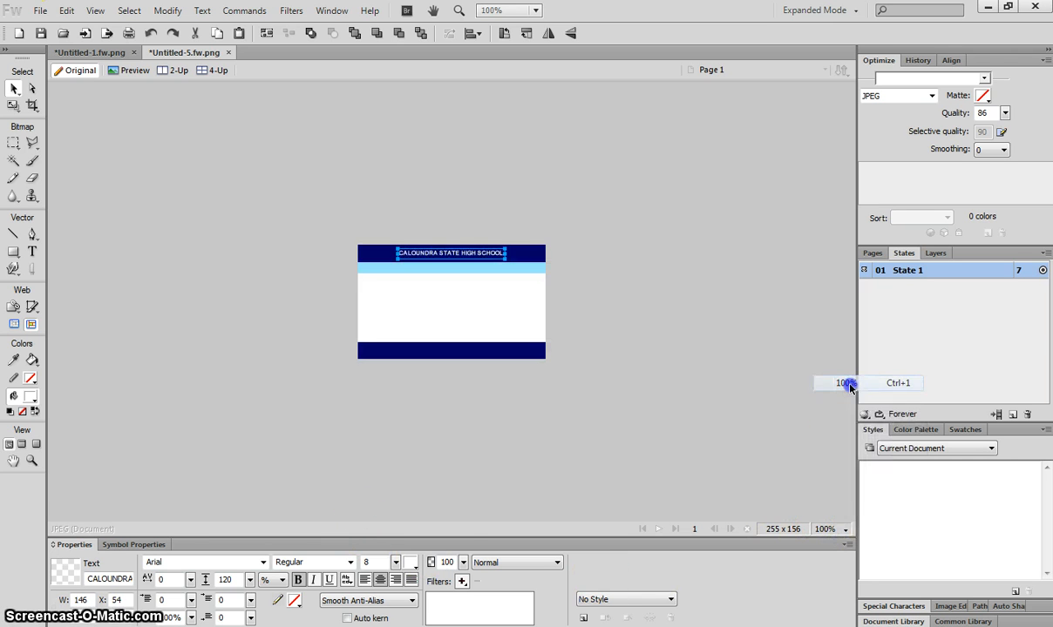
left_click(839, 529)
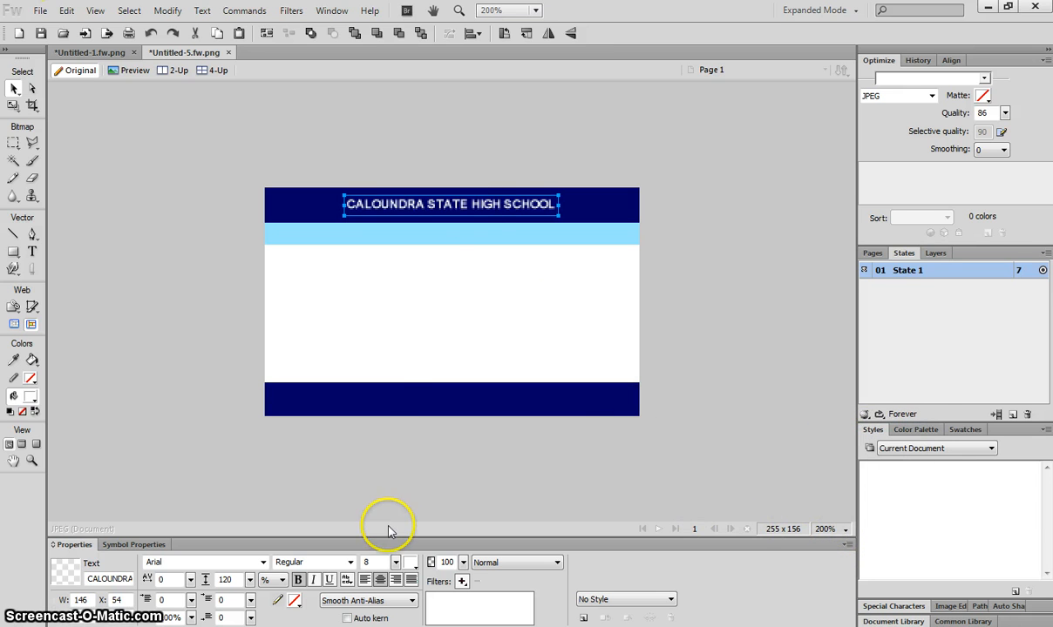
left_click(395, 563)
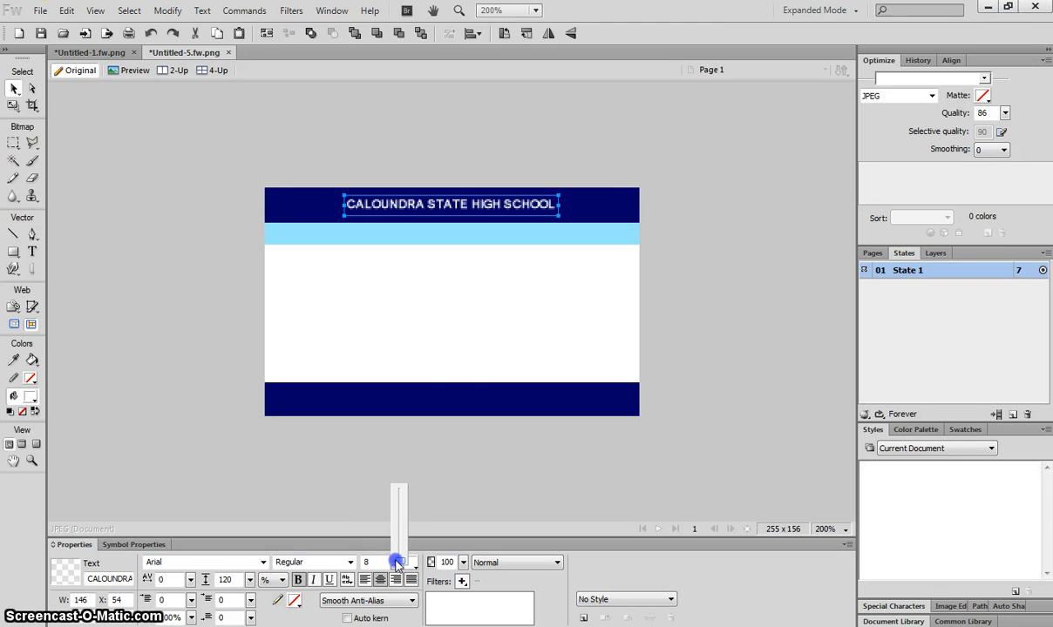
left_click_drag(397, 559, 396, 563)
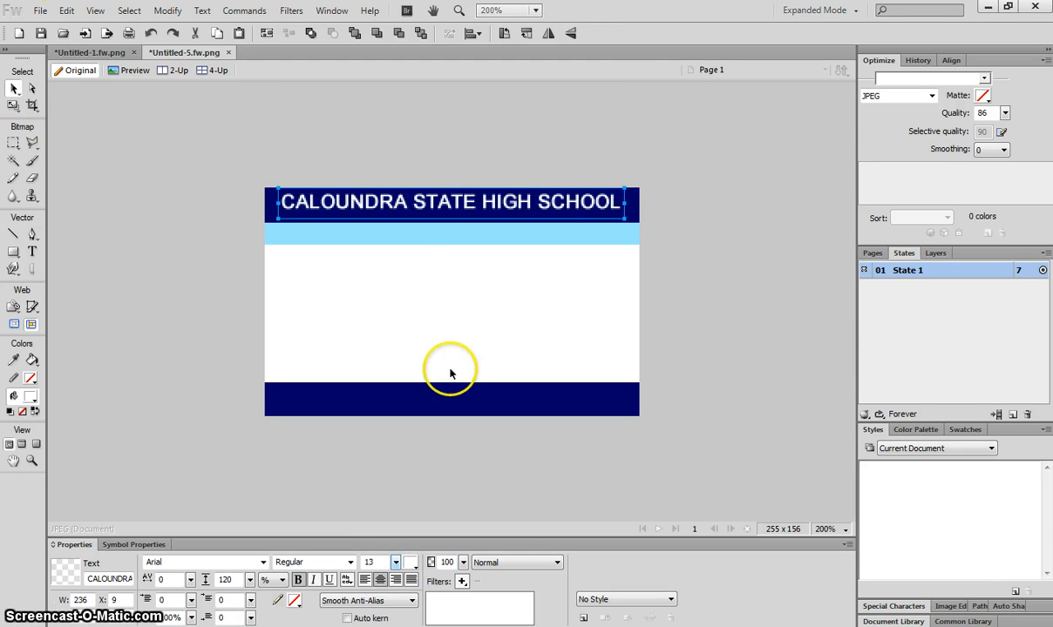
left_click_drag(462, 211, 469, 217)
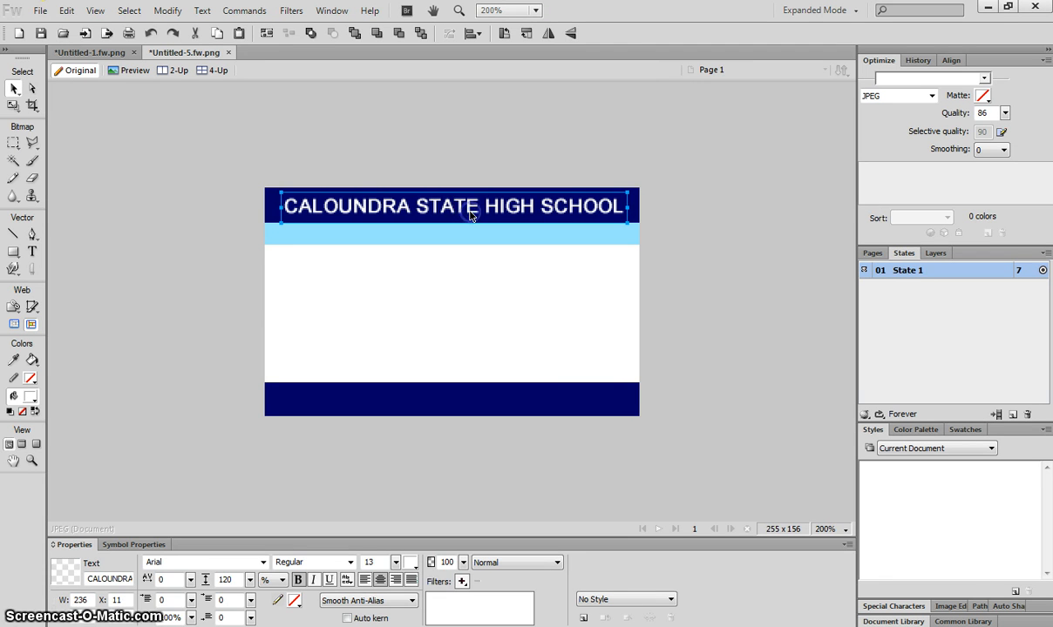
Step: Nudge the school name heading up a few pixels within the top navy band
left_click(471, 166)
left_click(486, 205)
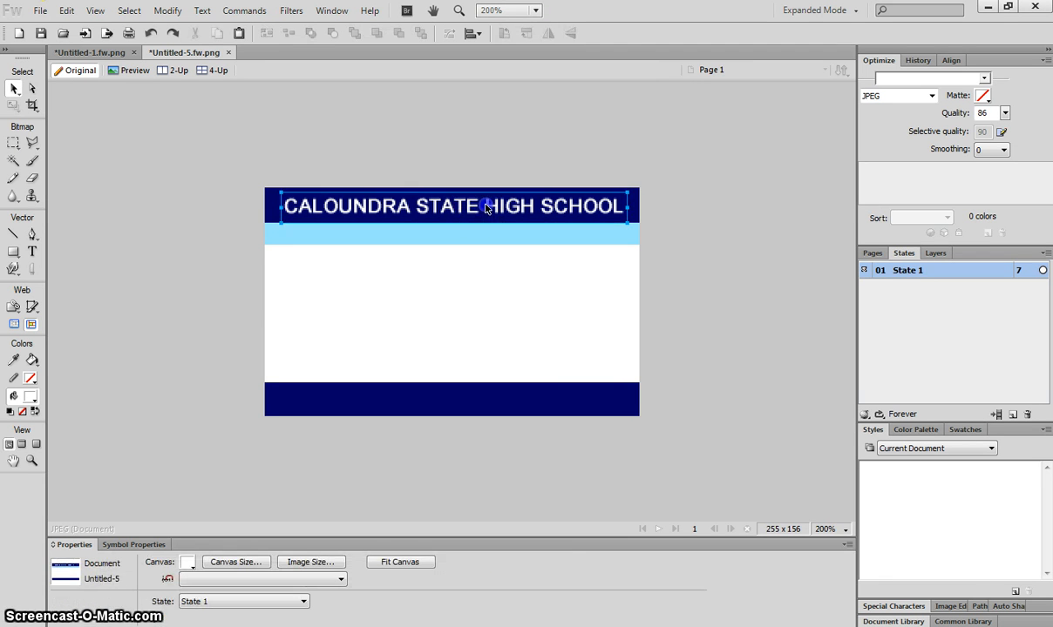
left_click_drag(486, 206, 484, 202)
left_click(522, 130)
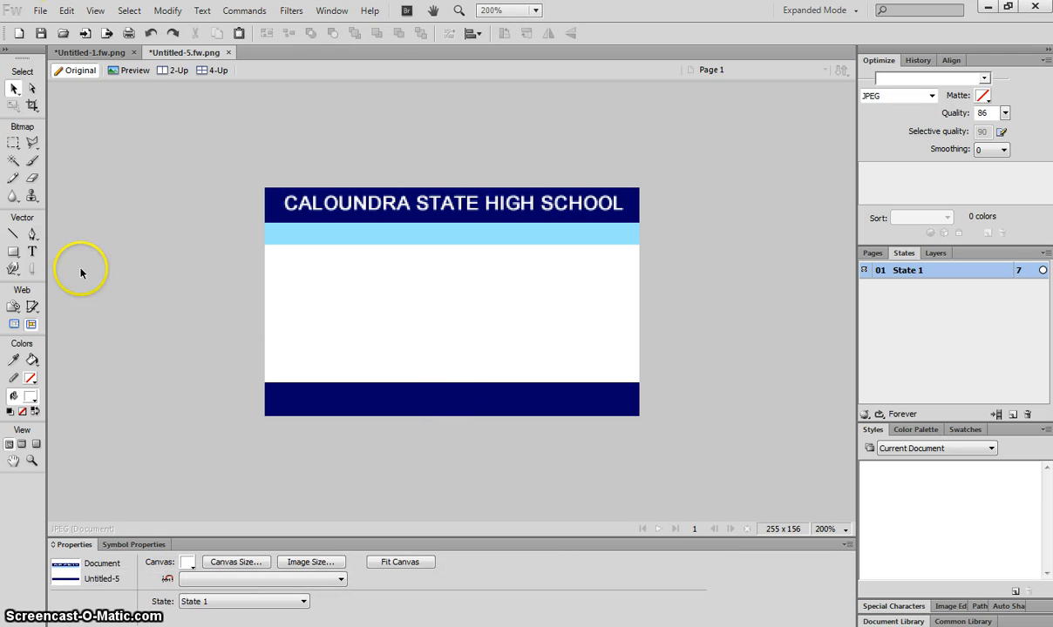
left_click(29, 253)
left_click(280, 387)
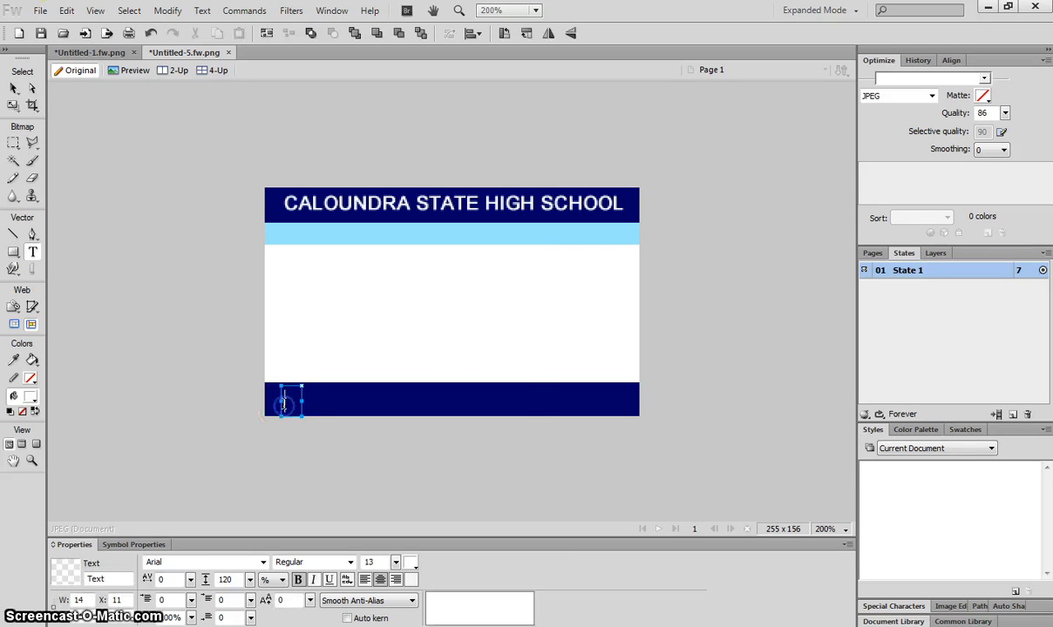
type("WWW")
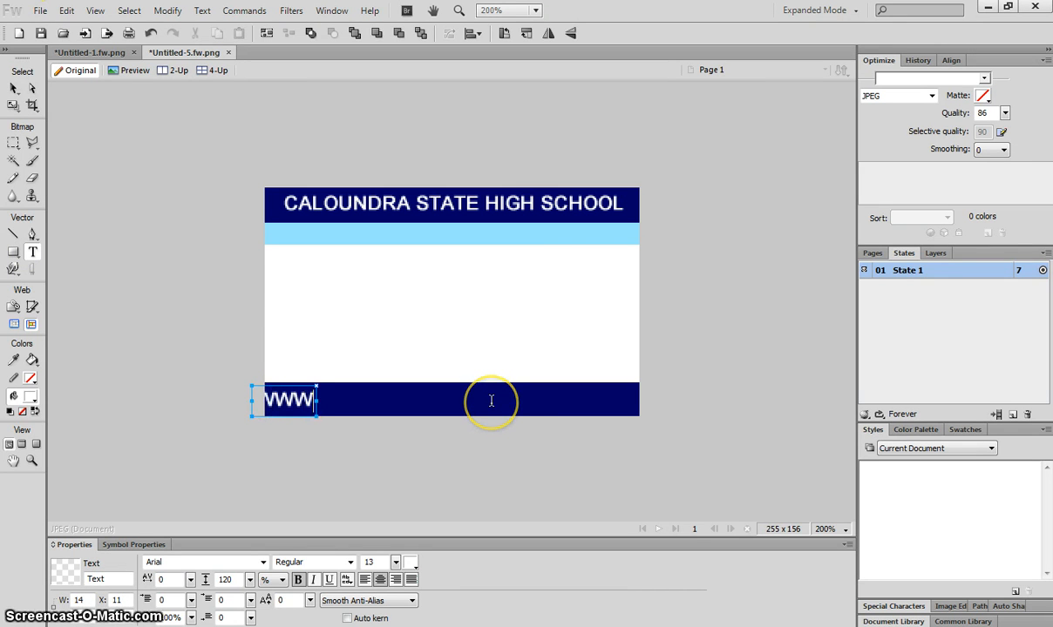
type(".")
key("BackSpace")
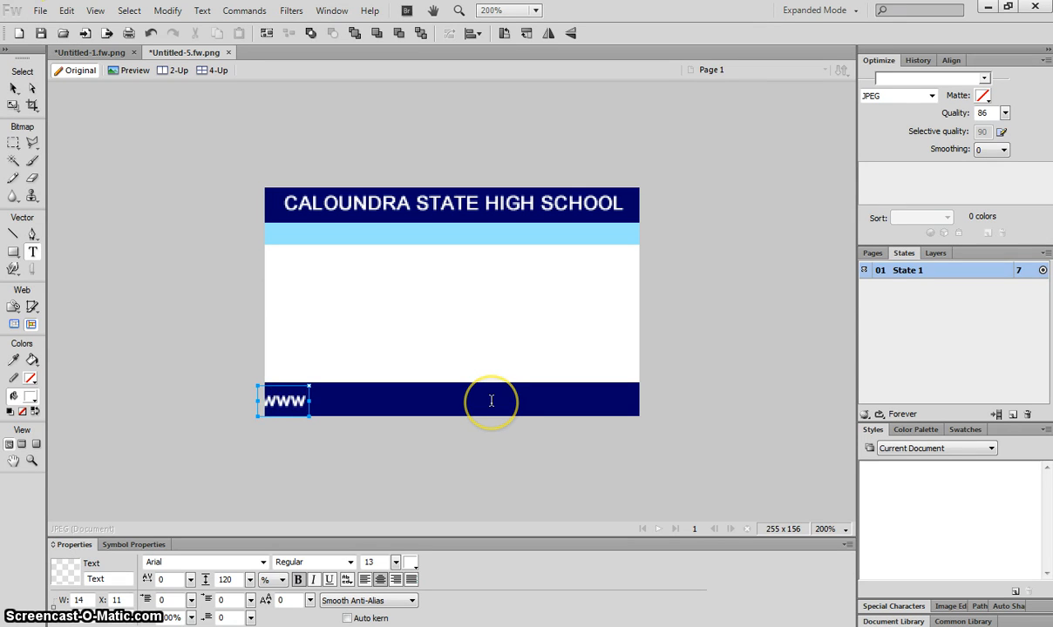
type(".caloundra")
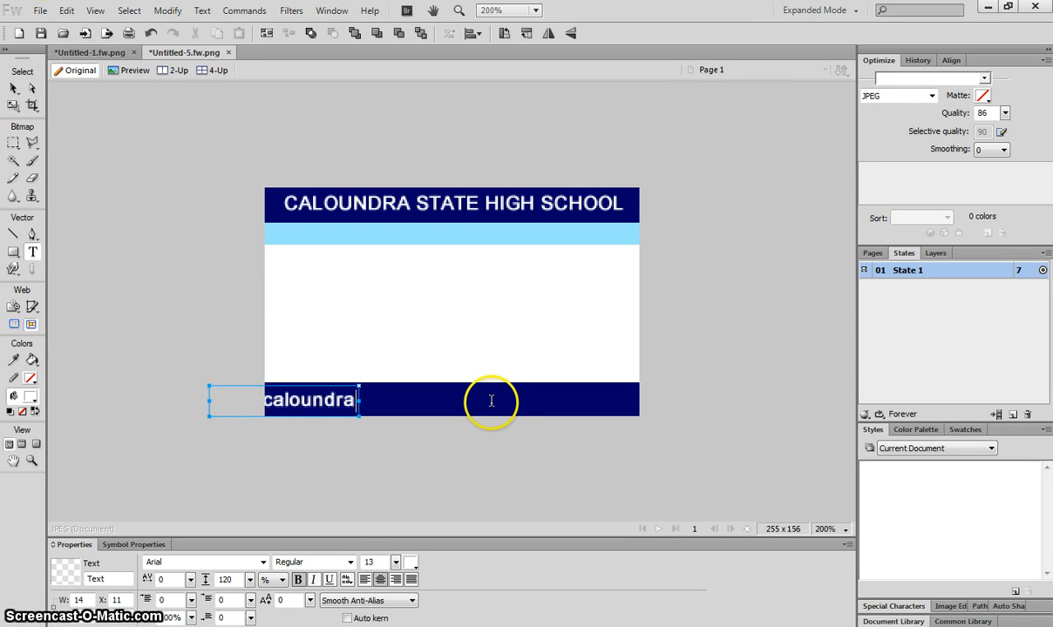
type("shs.eq.edu")
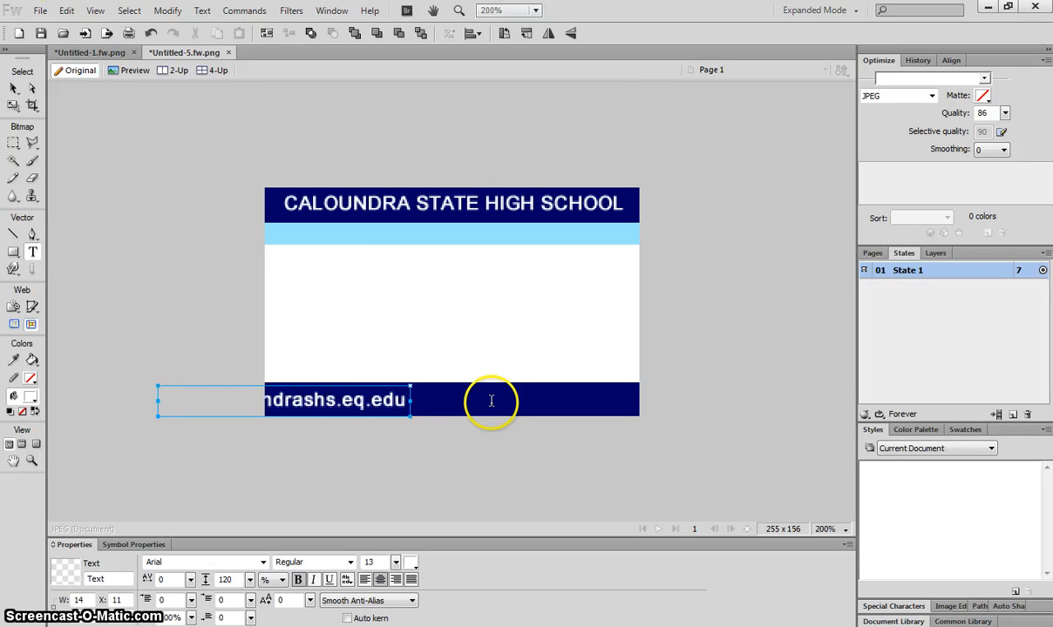
type(".au")
left_click(13, 88)
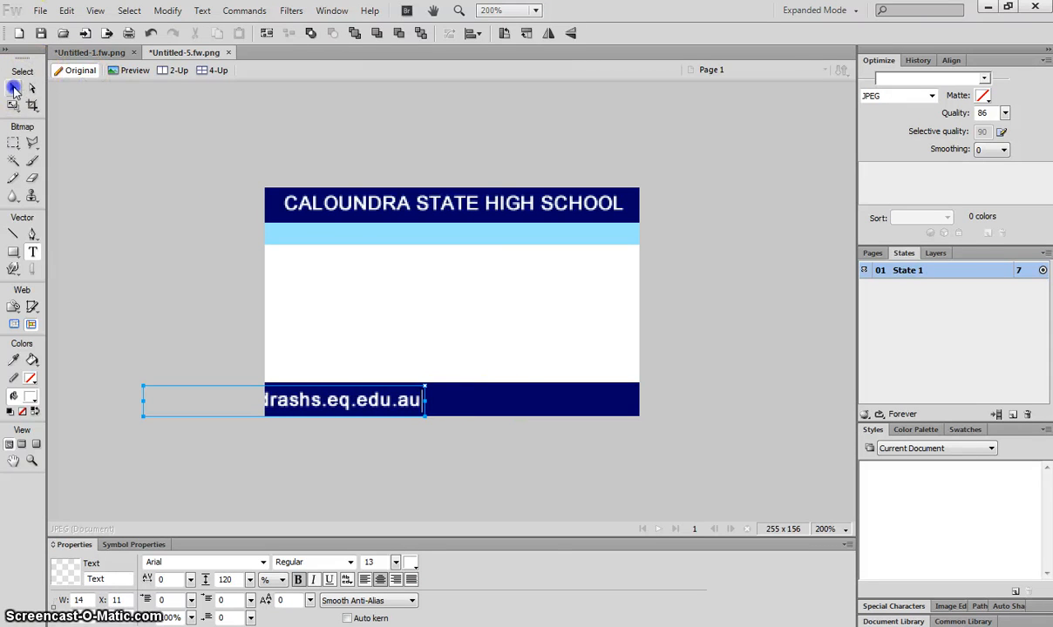
left_click_drag(364, 399, 534, 402)
left_click(696, 334)
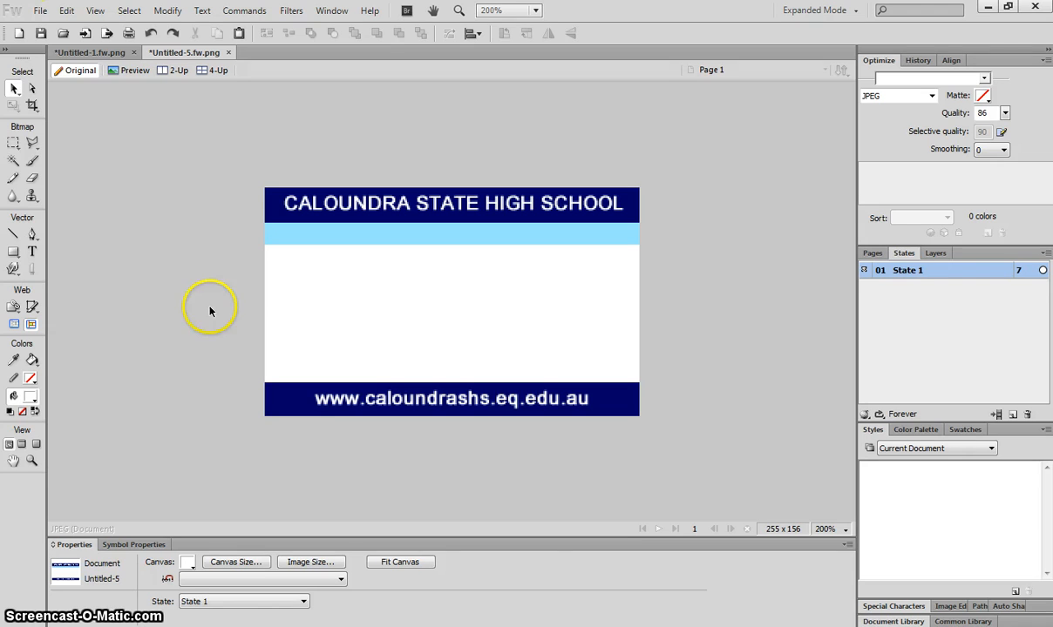
left_click(33, 253)
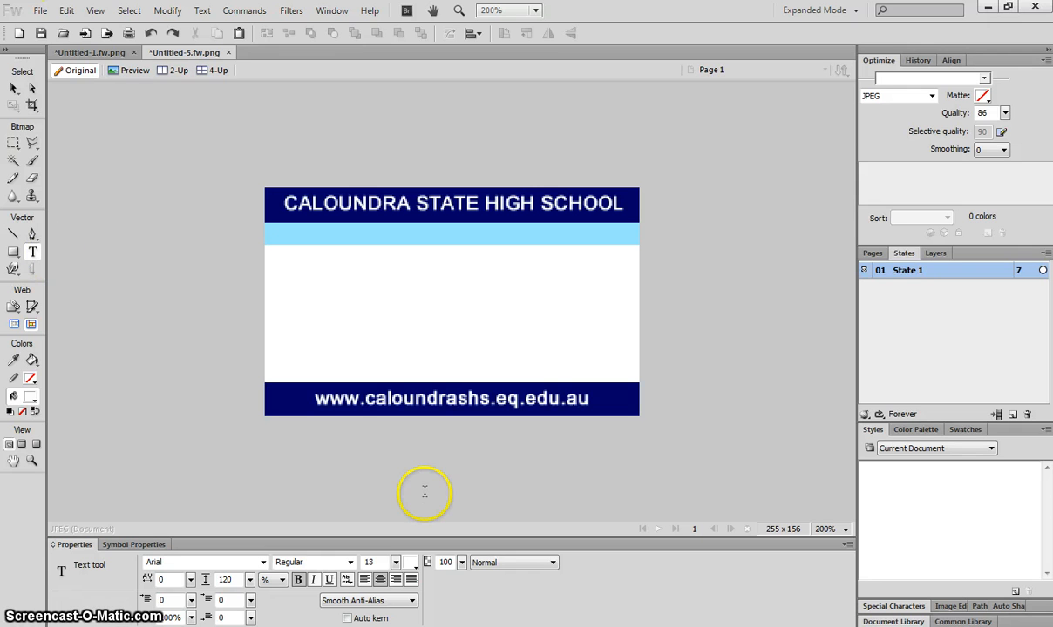
Step: Type the school's two-line street address in navy #000066, left-aligned at the white area's left edge
left_click(411, 564)
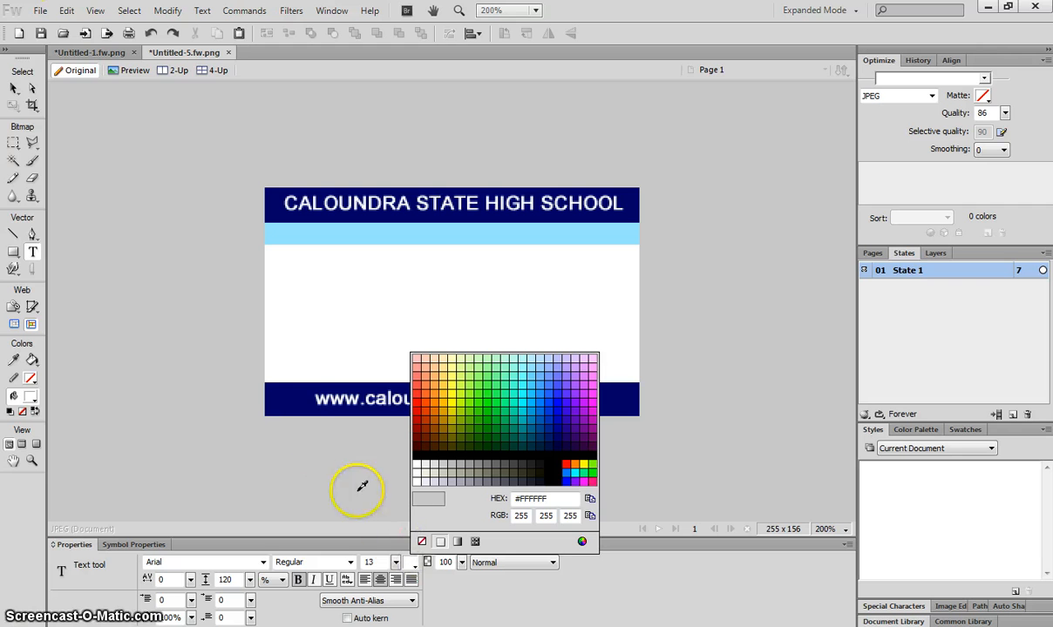
left_click(290, 397)
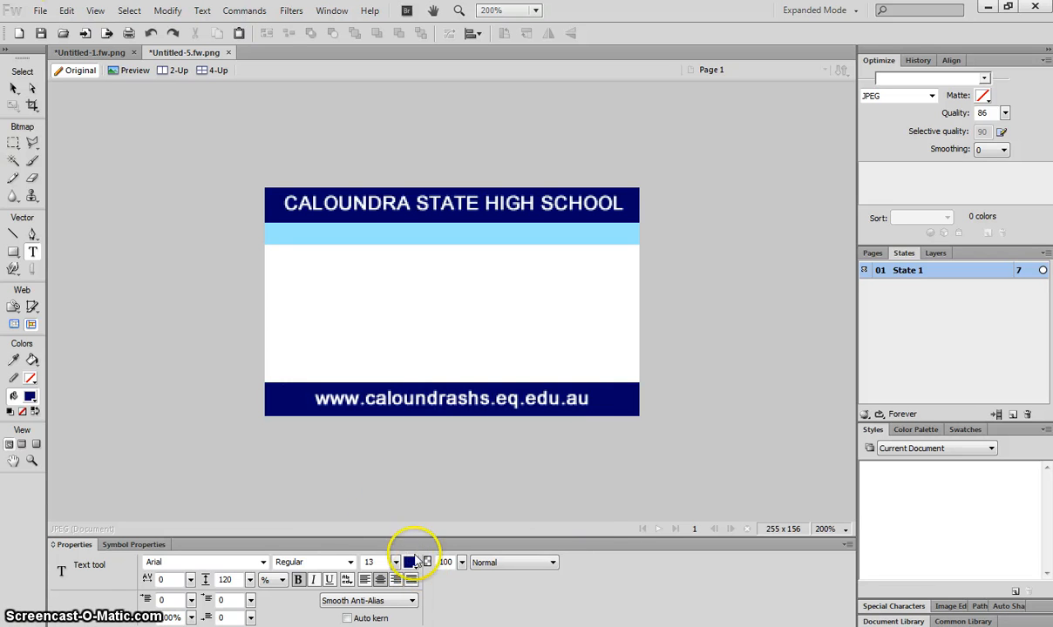
left_click(273, 259)
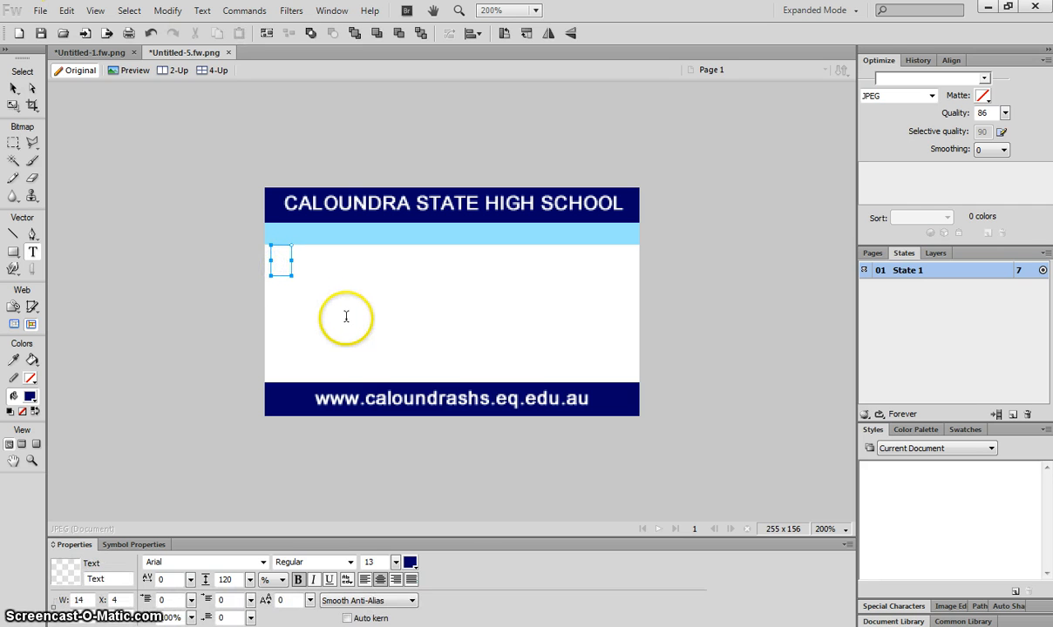
type("88 Queen Street")
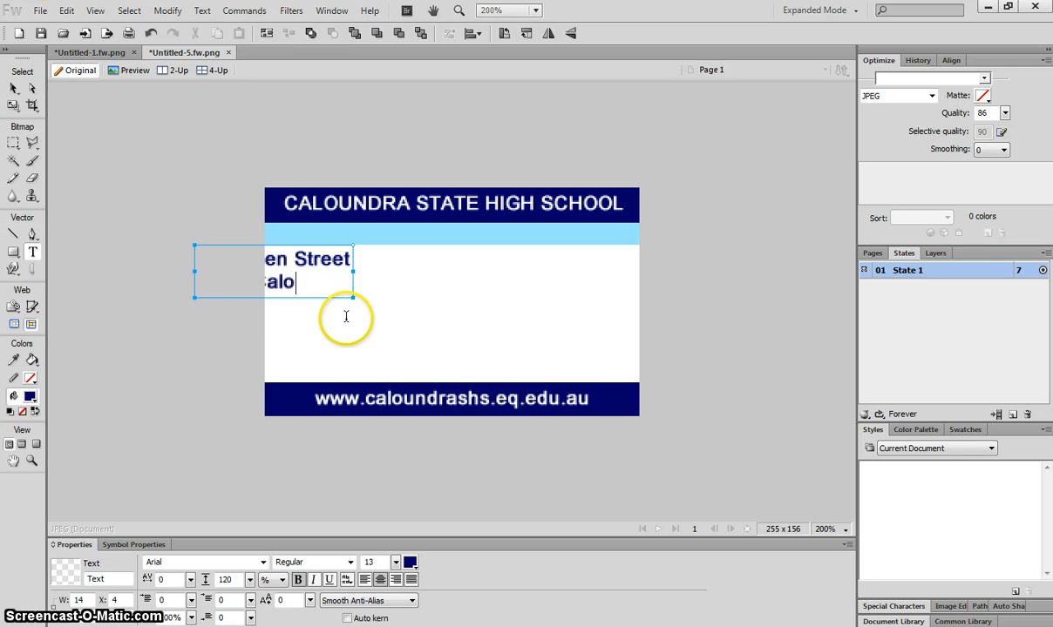
key("Return")
type("Caloundra QLD 4551")
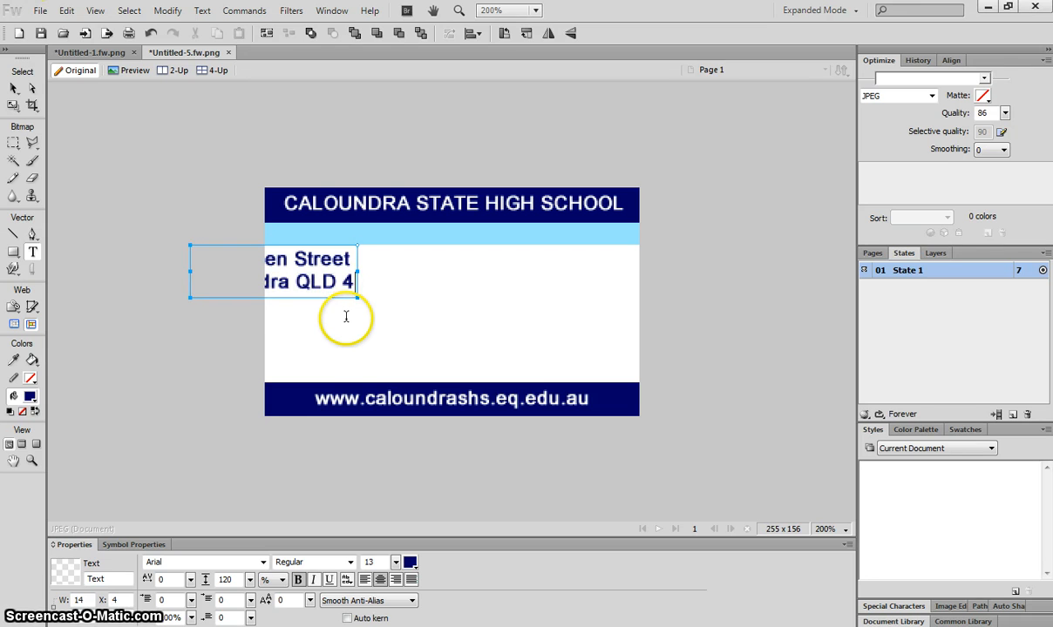
key("ctrl+a")
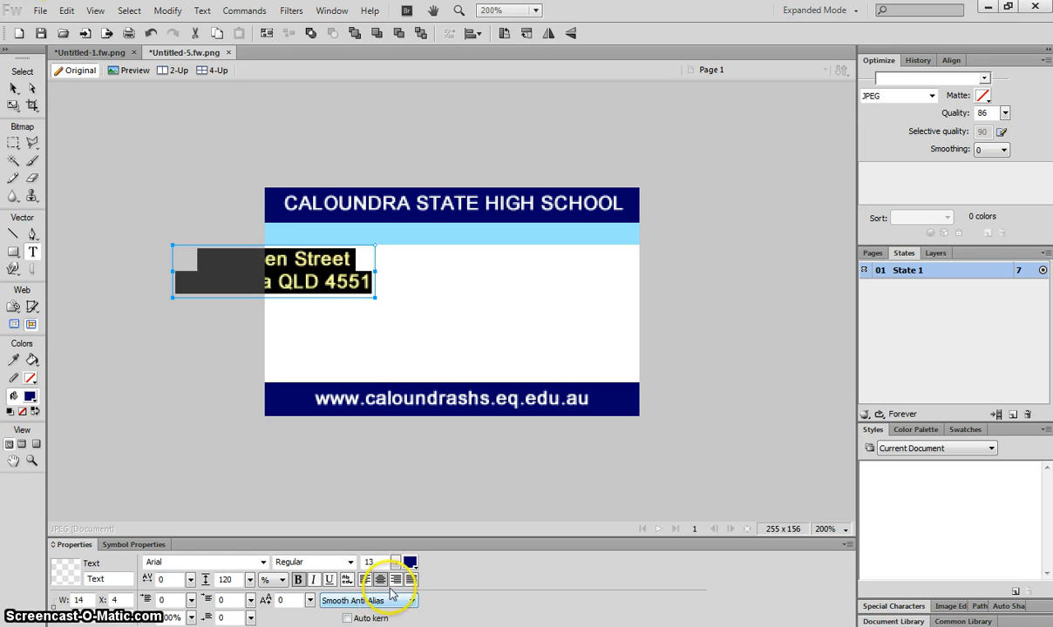
left_click(364, 580)
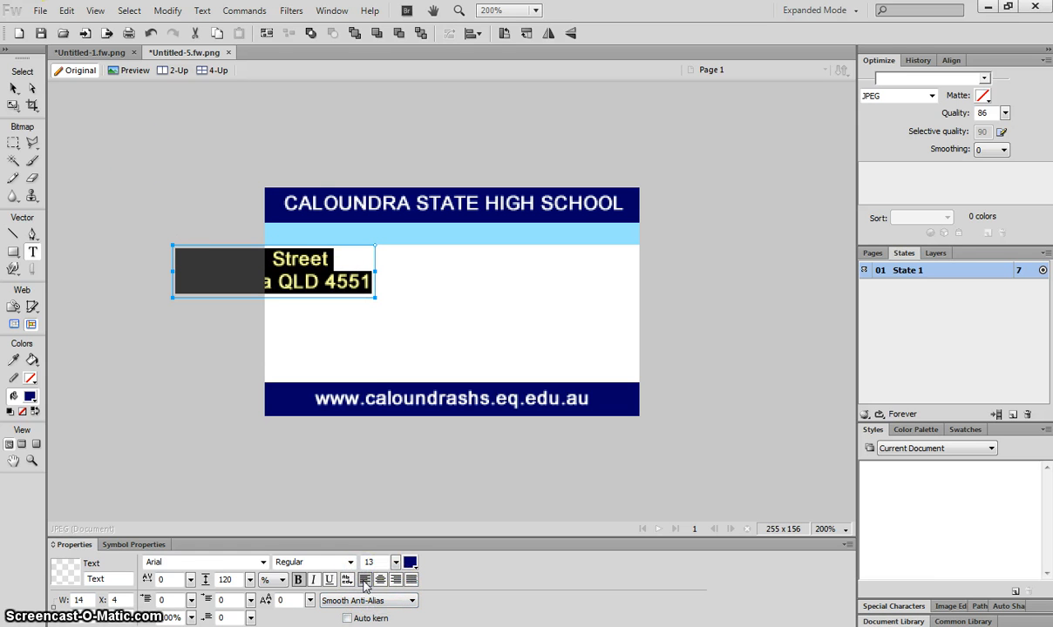
left_click(11, 89)
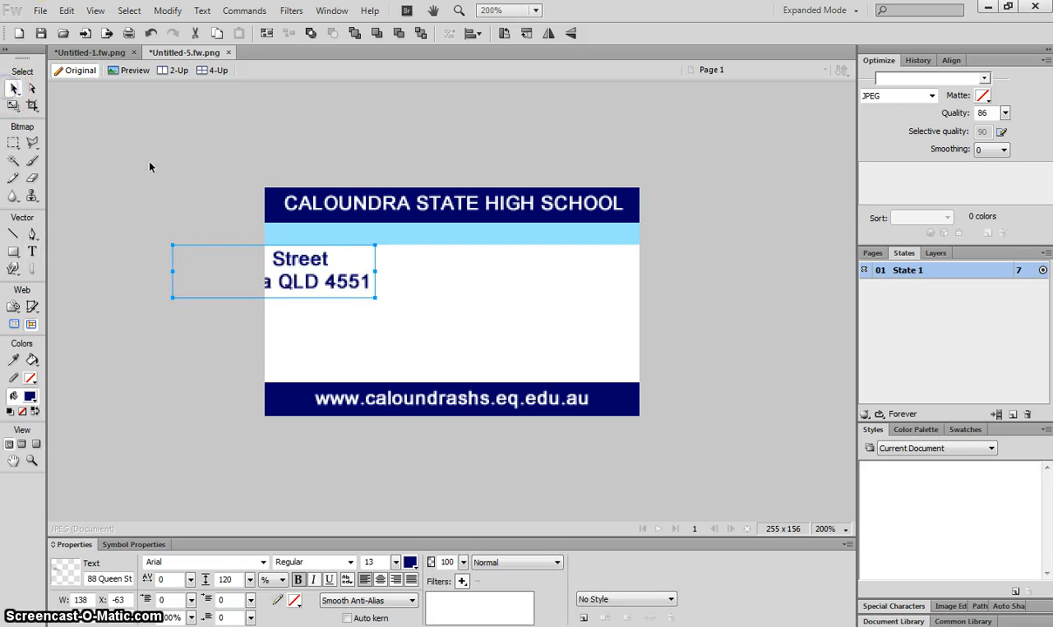
left_click_drag(282, 277, 393, 281)
left_click(682, 265)
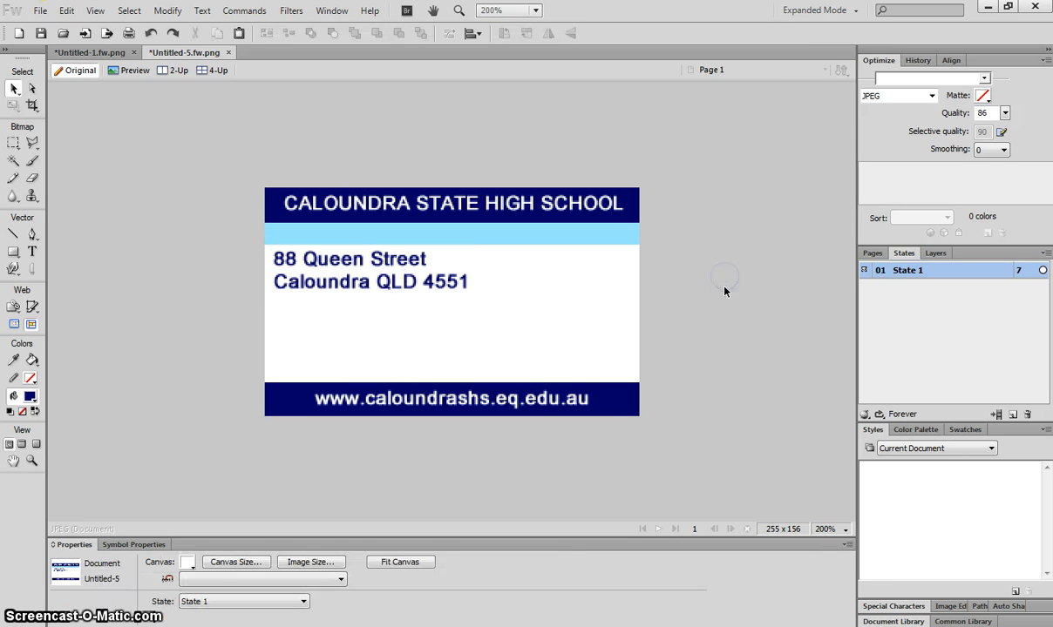
Step: Add a 'Phone:' line with the school's phone number below the address, then view the sample card
left_click(32, 253)
left_click(276, 328)
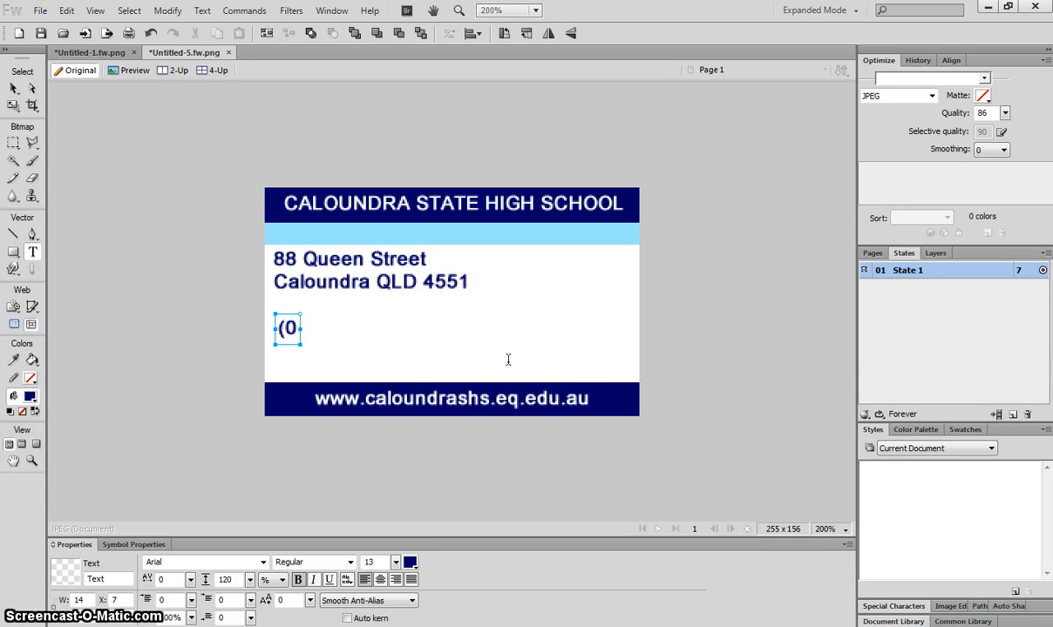
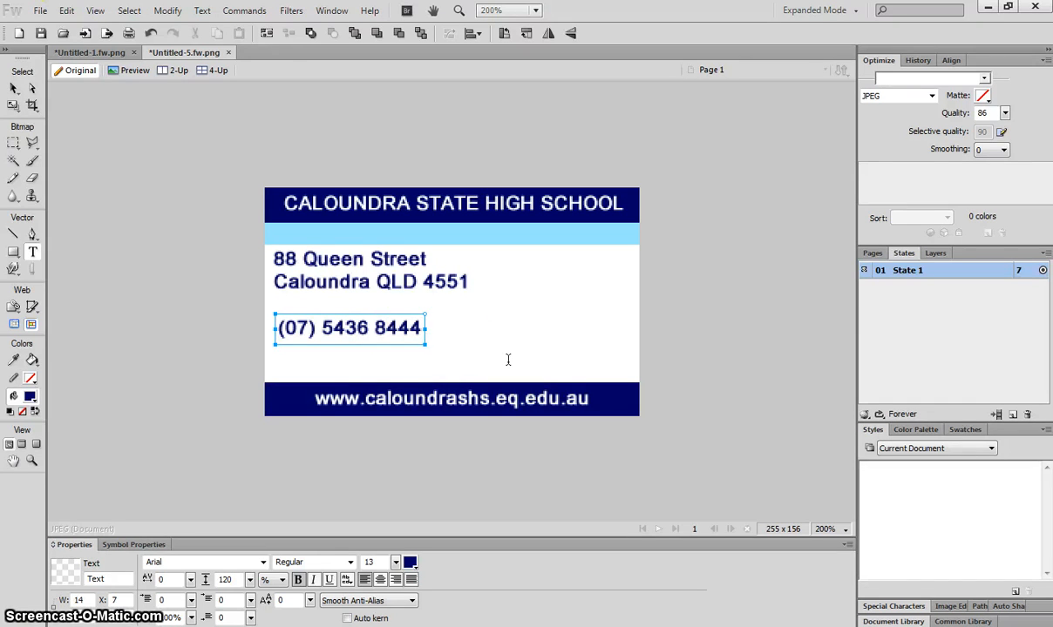
left_click(375, 328)
left_click(176, 59)
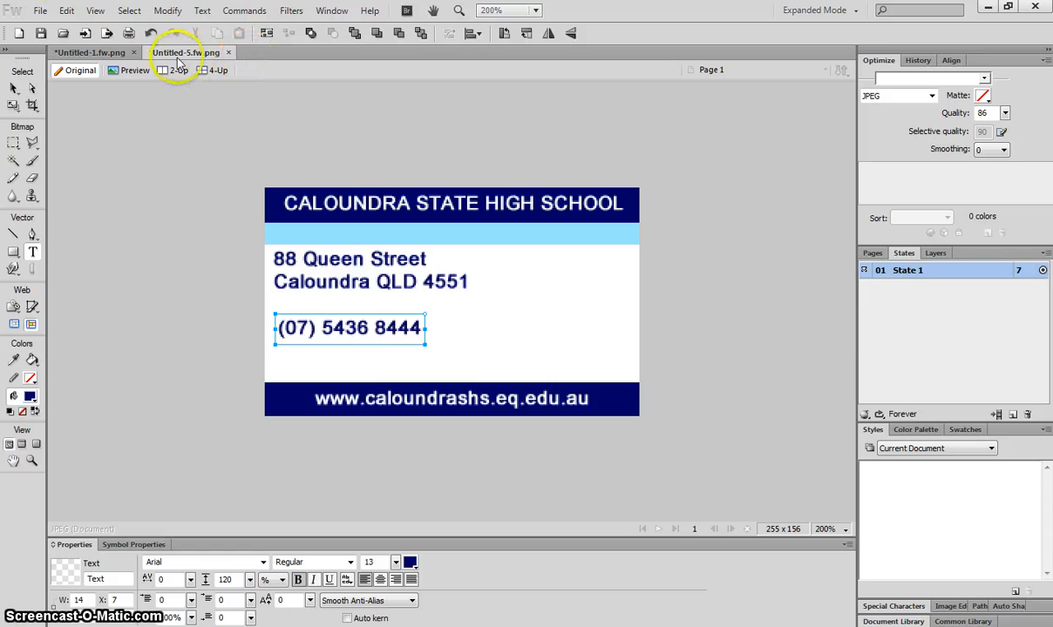
left_click(279, 323)
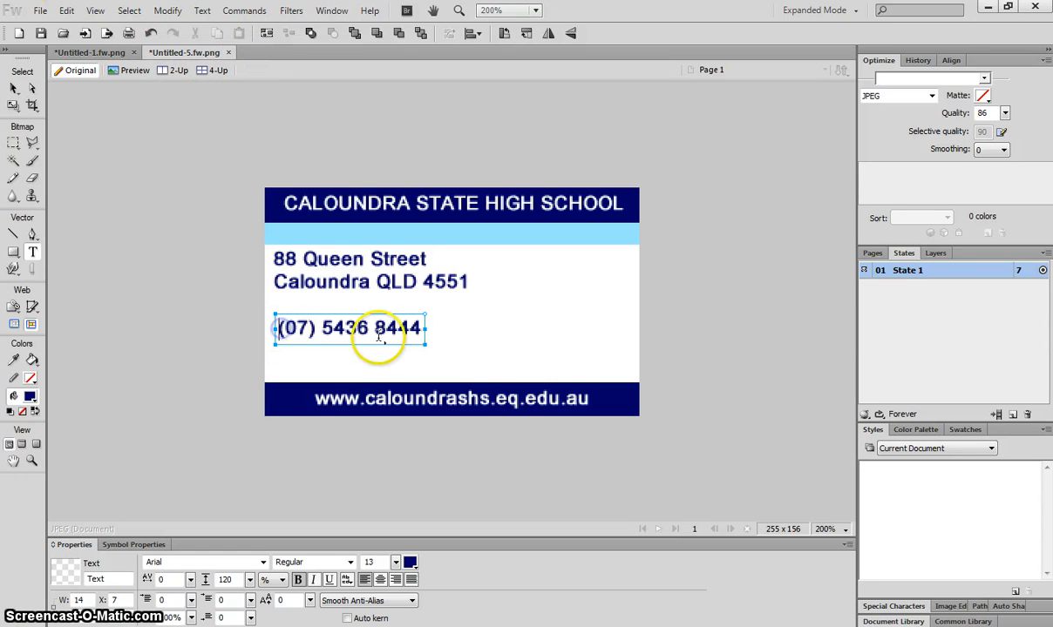
type("Phone:")
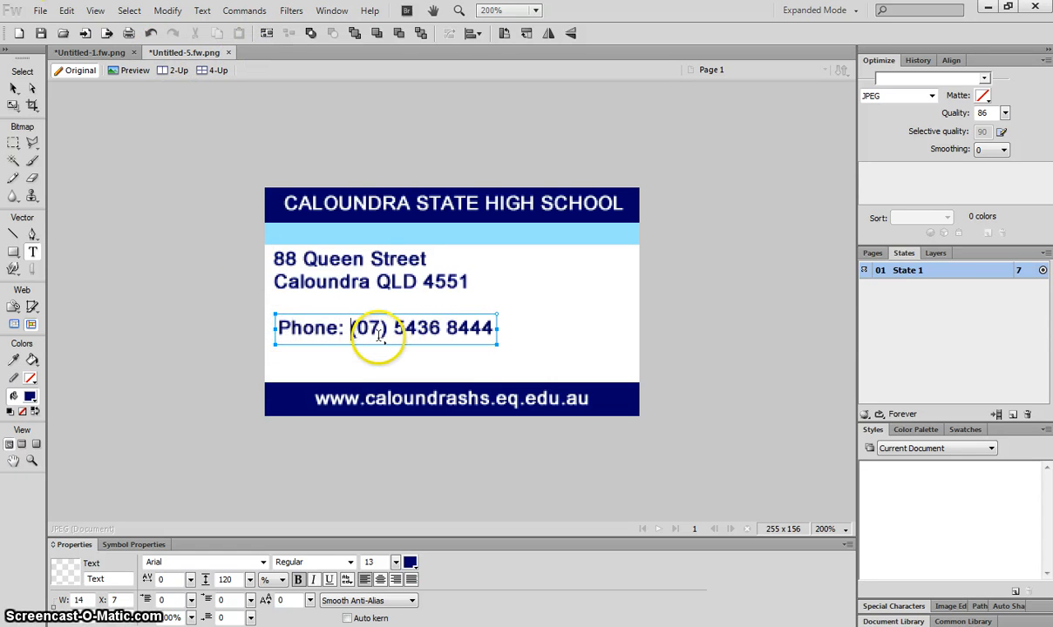
left_click(12, 88)
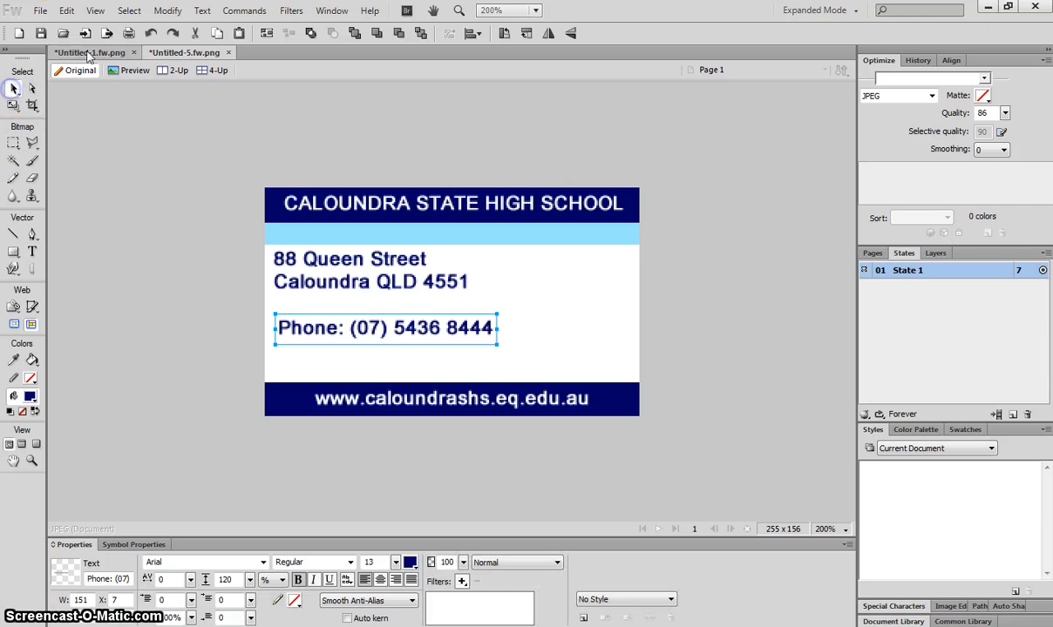
left_click(87, 52)
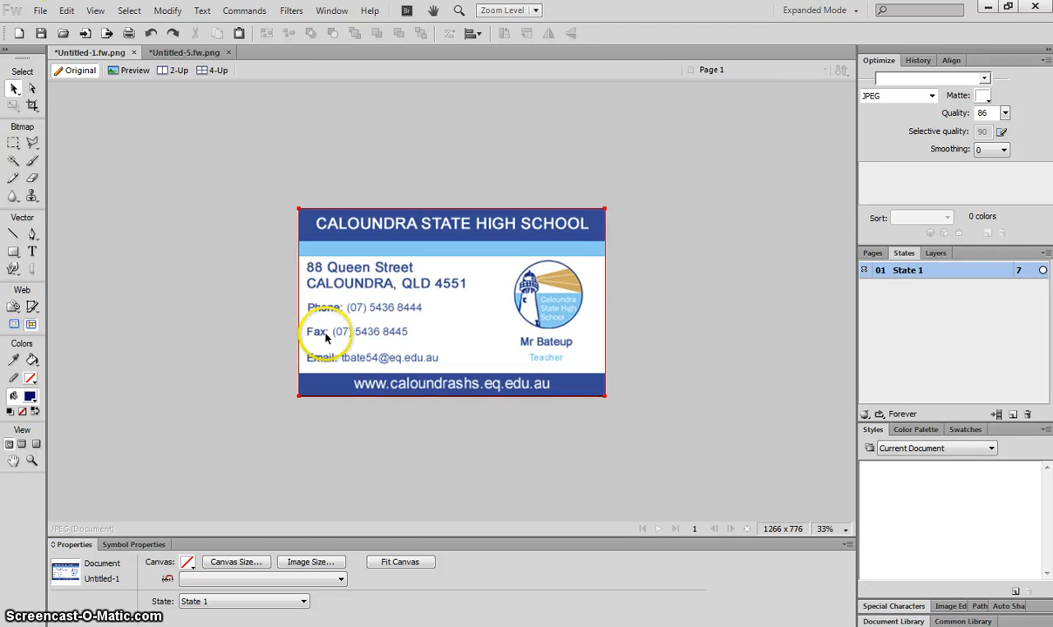
Step: On Untitled-5, move the Phone line up and add a 'Fax:' line with the fax number beneath it
left_click(135, 70)
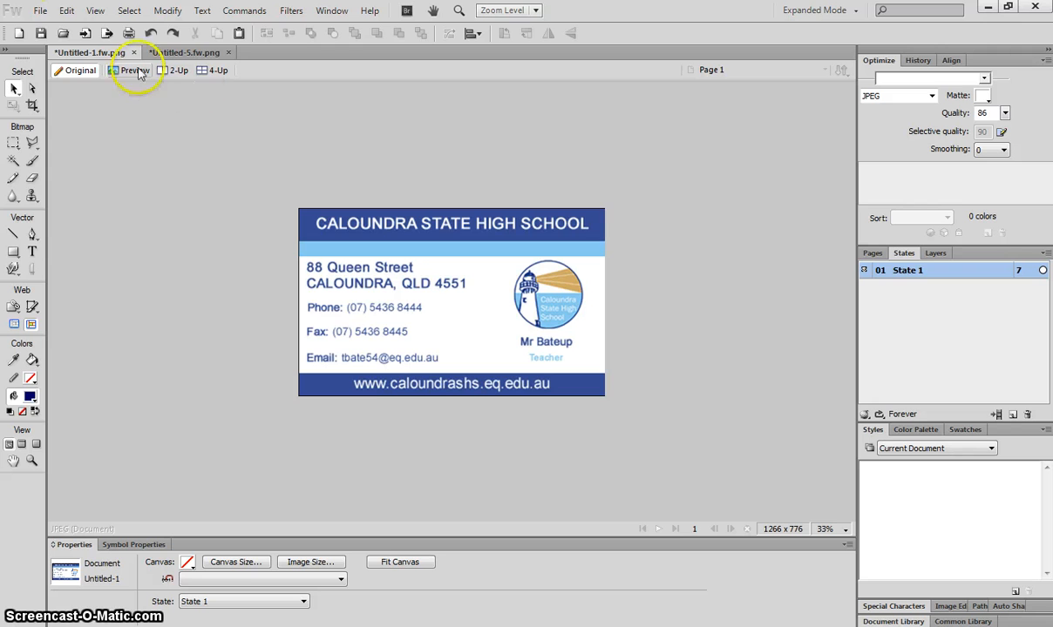
left_click(184, 52)
left_click_drag(330, 324, 322, 315)
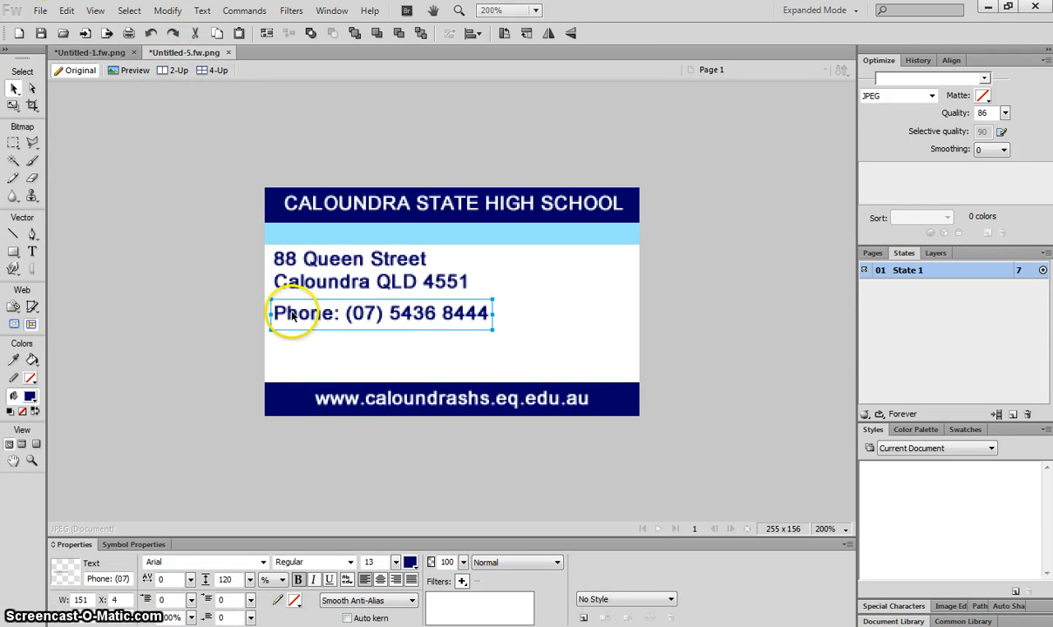
left_click(33, 253)
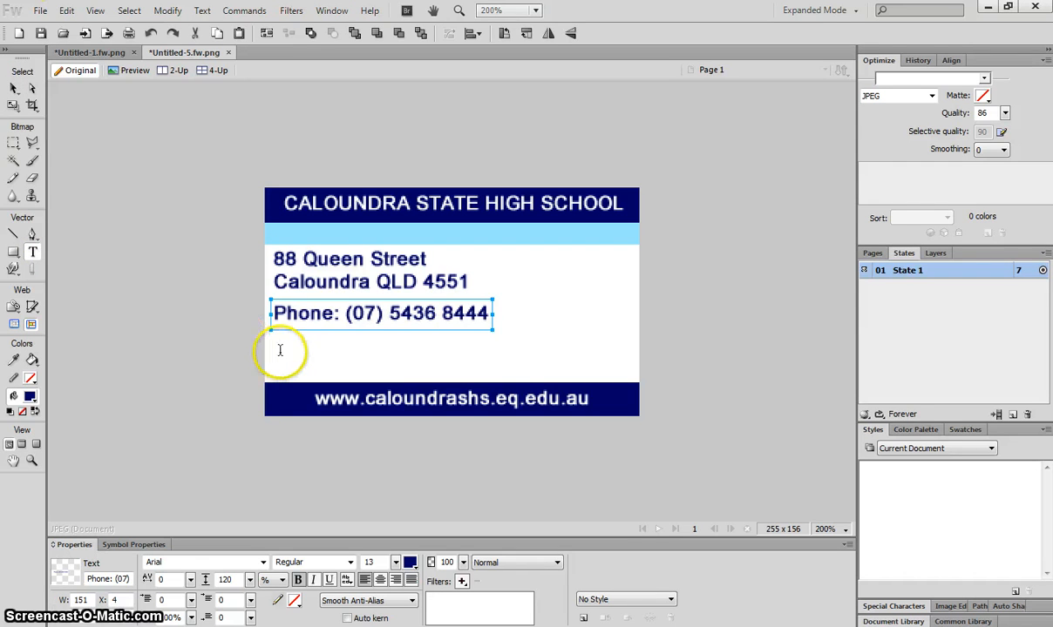
left_click(277, 351)
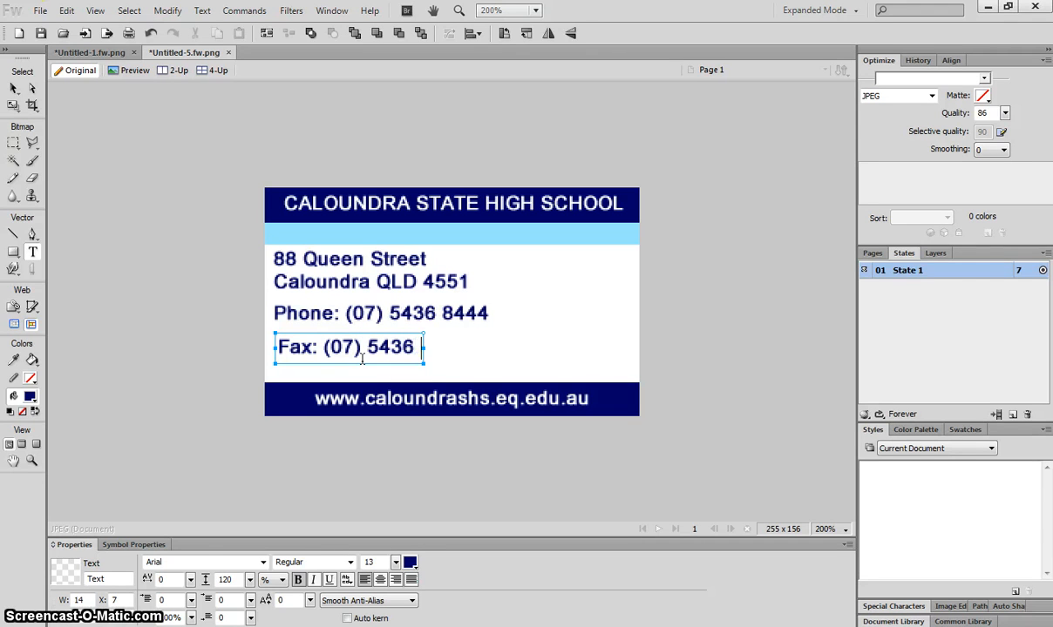
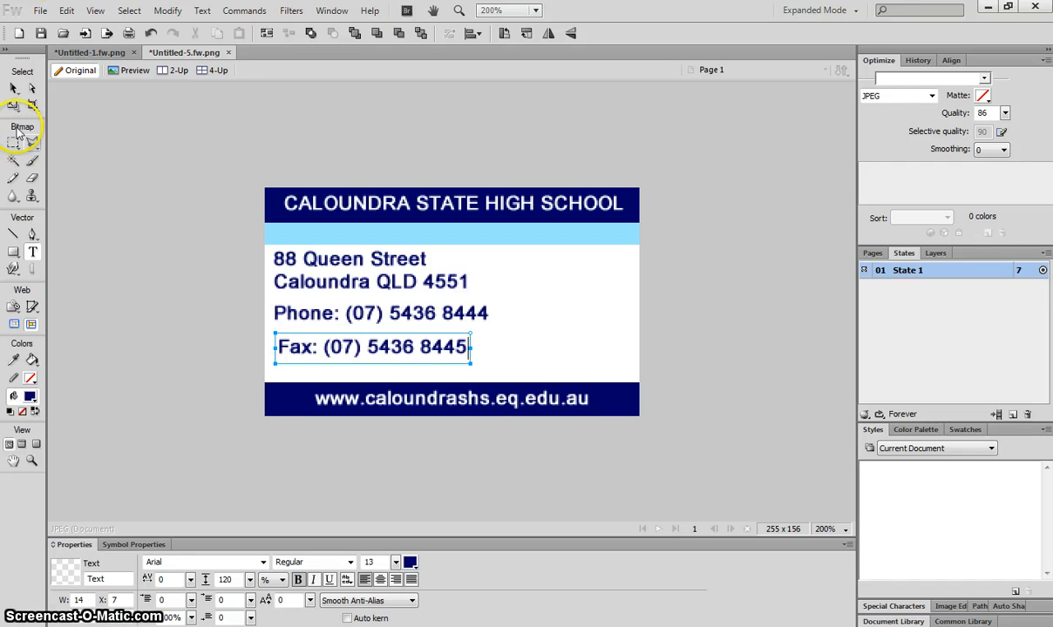
left_click(14, 87)
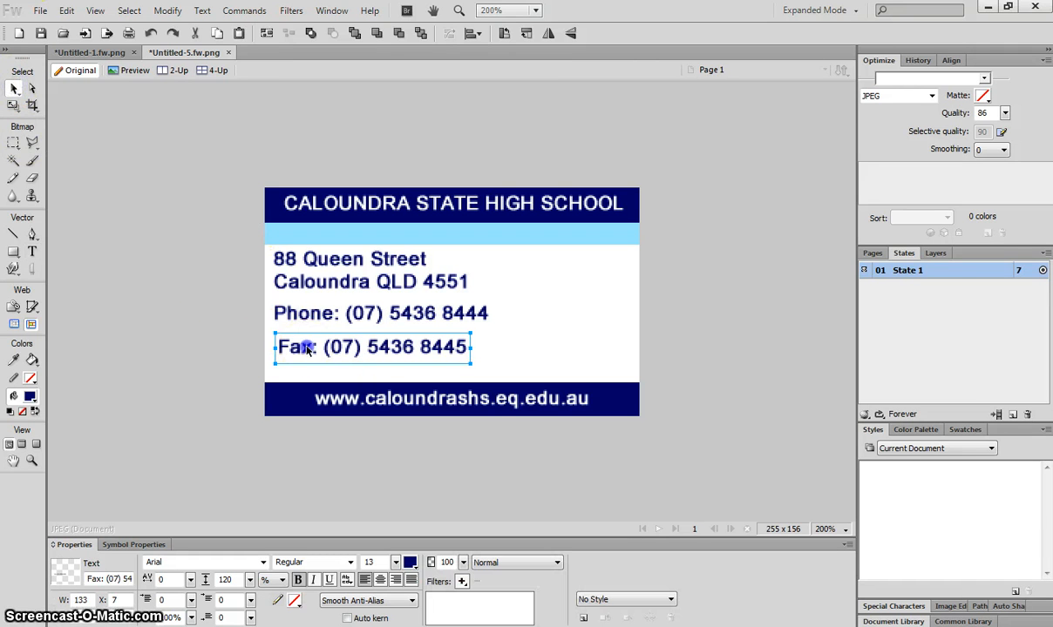
mouse_move(307, 350)
left_mouse_down()
mouse_move(301, 307)
mouse_move(307, 339)
left_mouse_up()
Step: Type an 'Email:' line with the contact's e-mail address directly below the Fax line
left_click(143, 258)
left_click(32, 251)
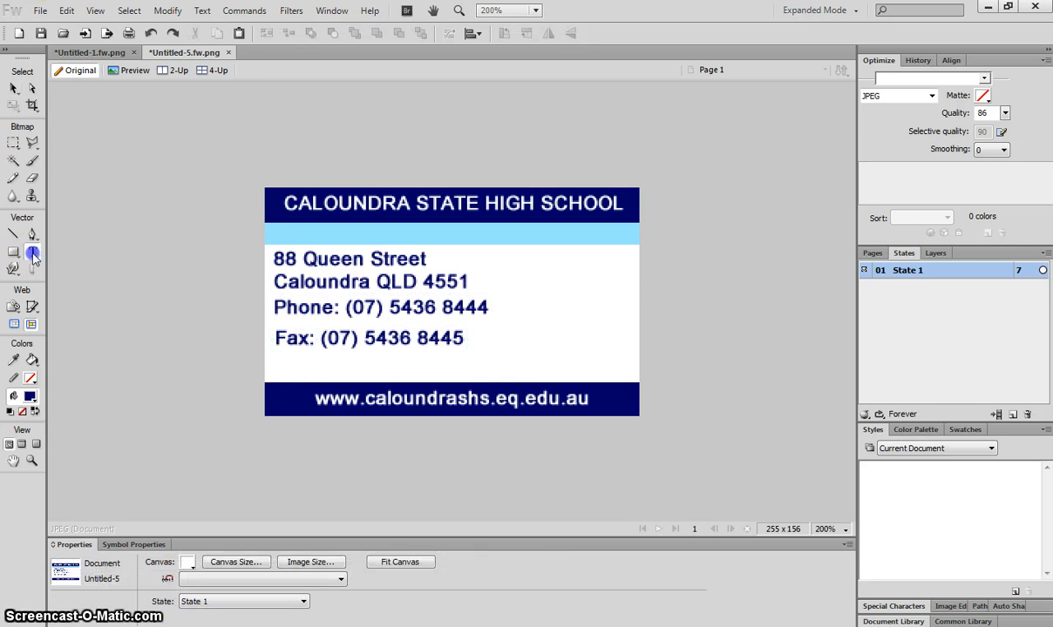
left_click(286, 369)
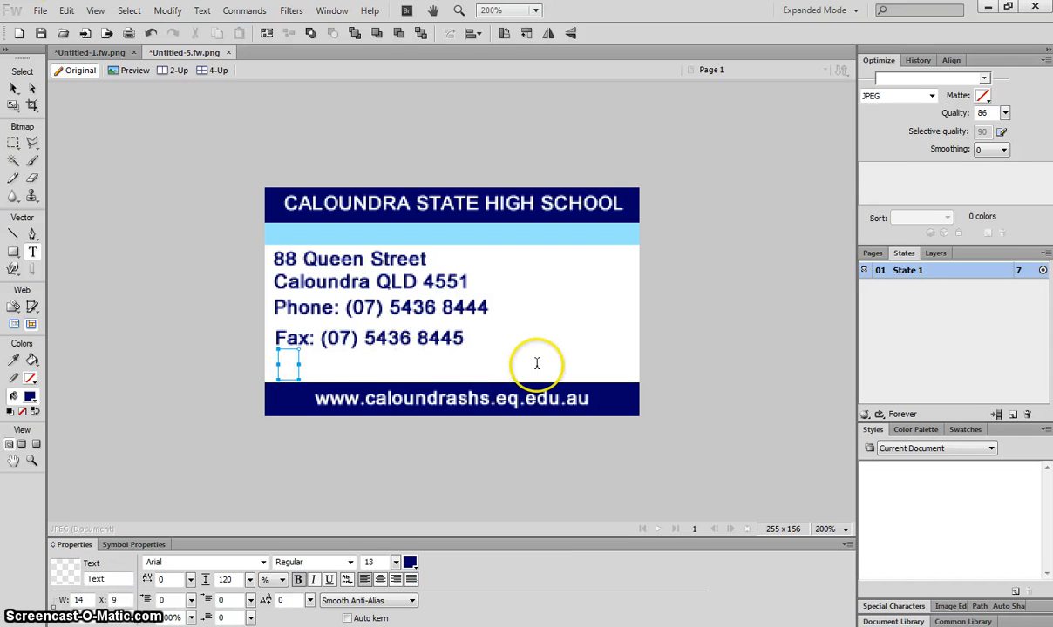
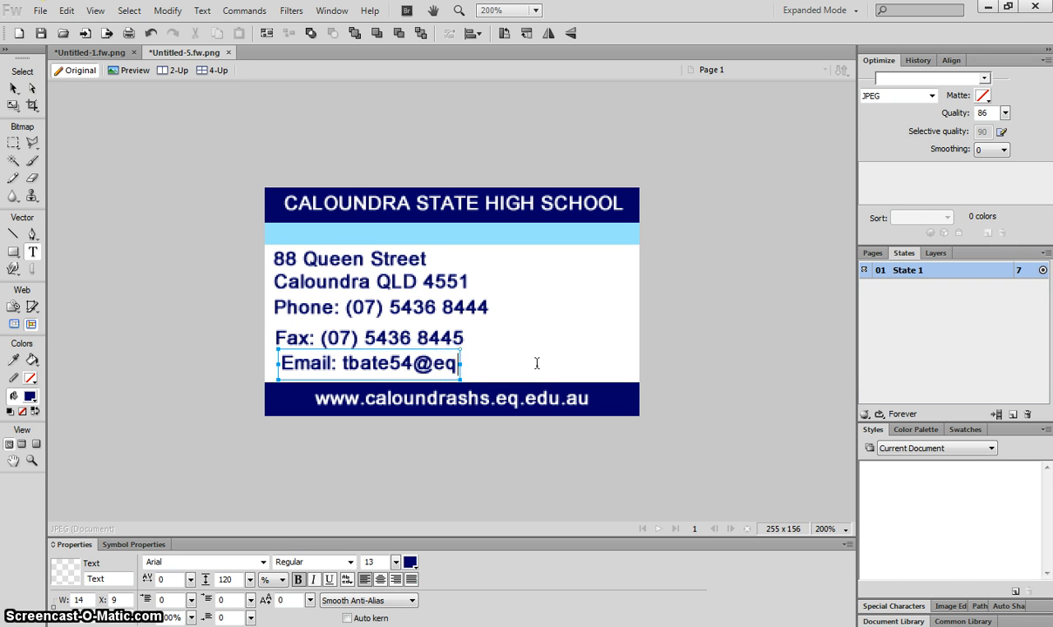
left_click(14, 196)
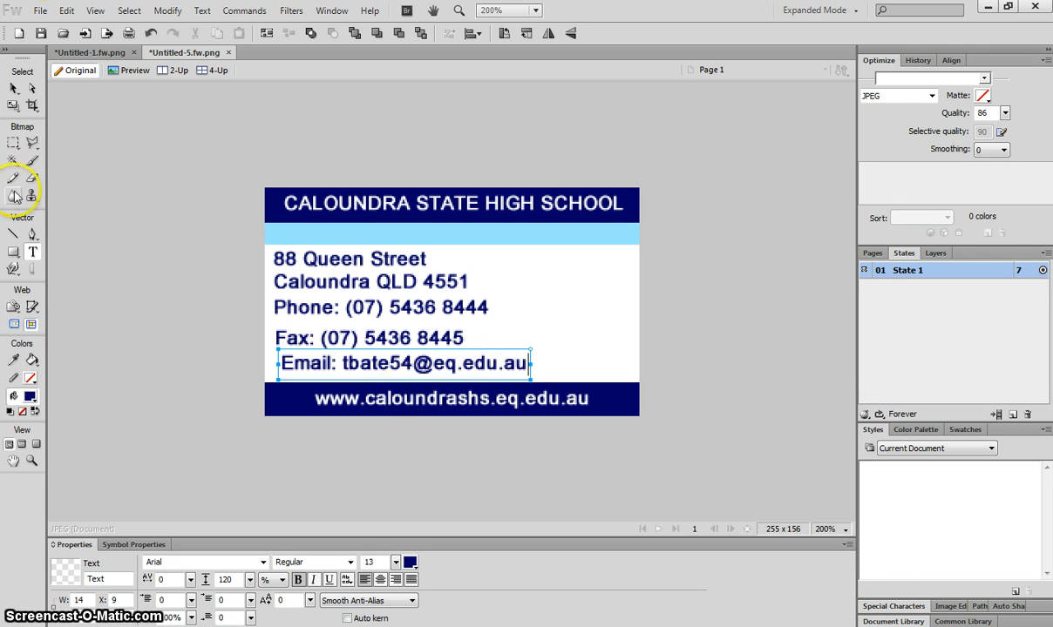
left_click(12, 87)
left_click(229, 314)
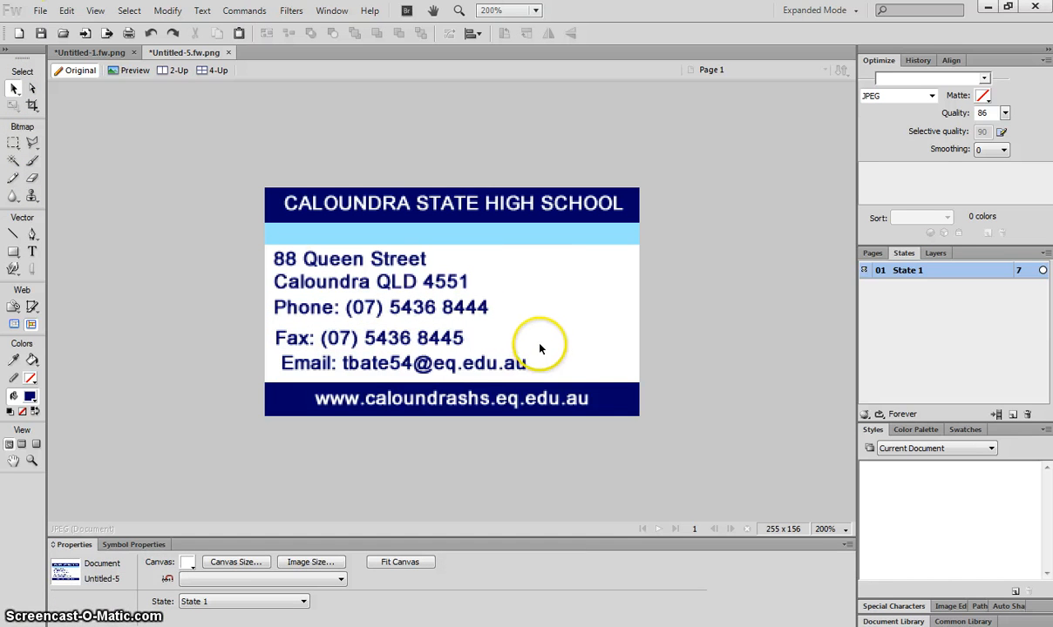
Step: Set the address, Phone, Fax and Email lines to font size 11
left_click(401, 260)
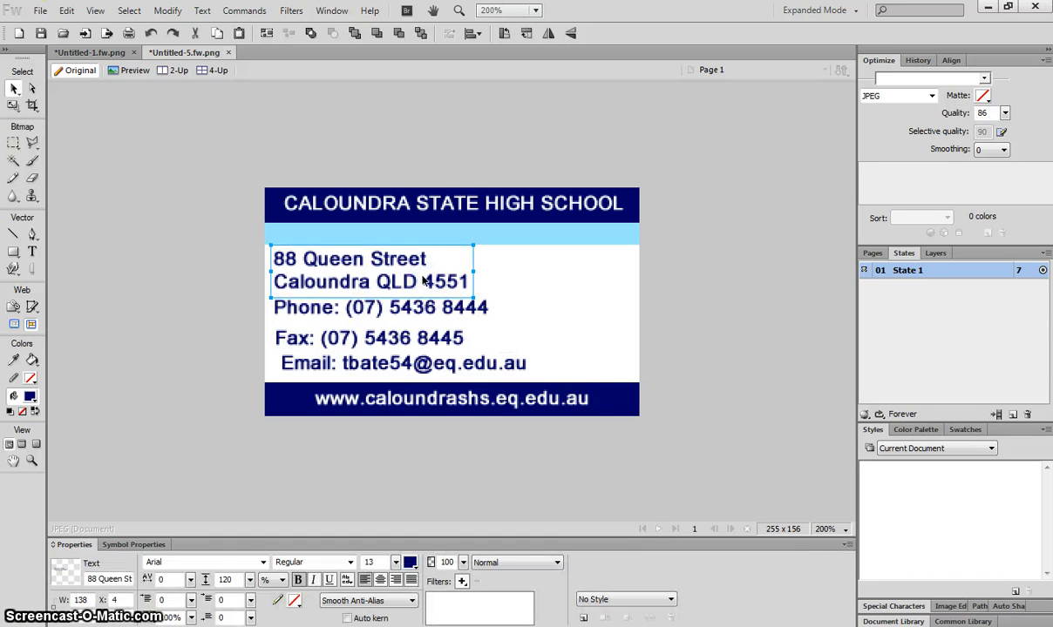
left_click_drag(512, 271, 401, 367)
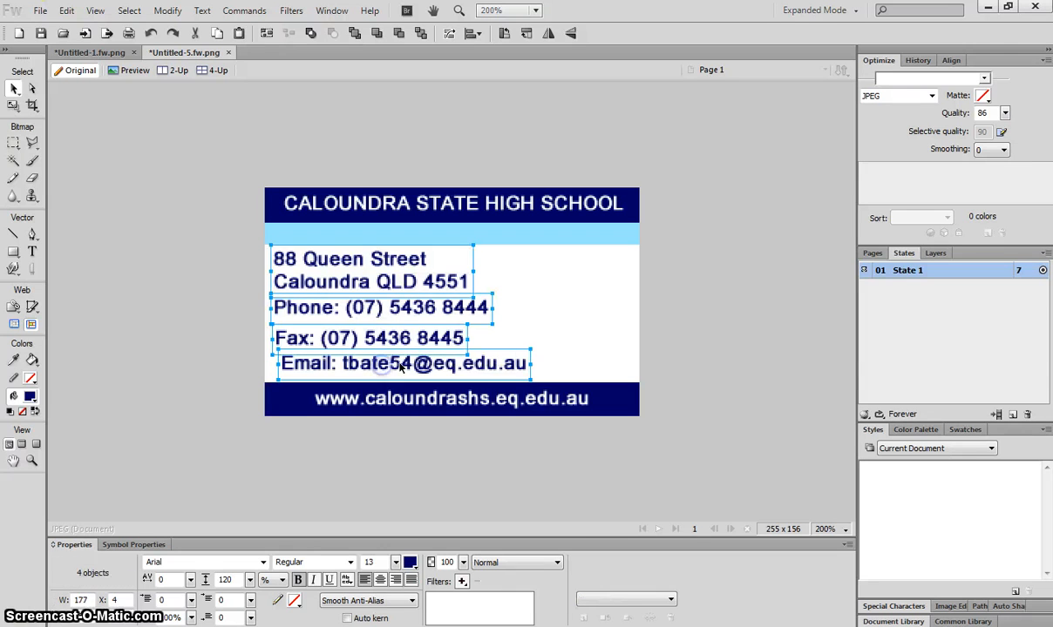
left_click(383, 562)
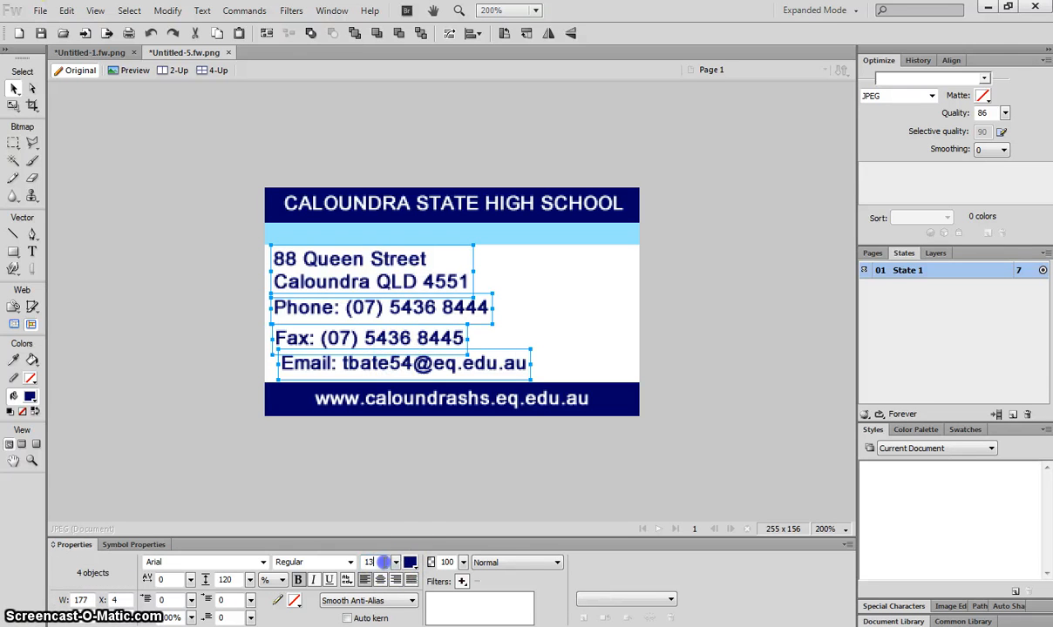
left_click(395, 562)
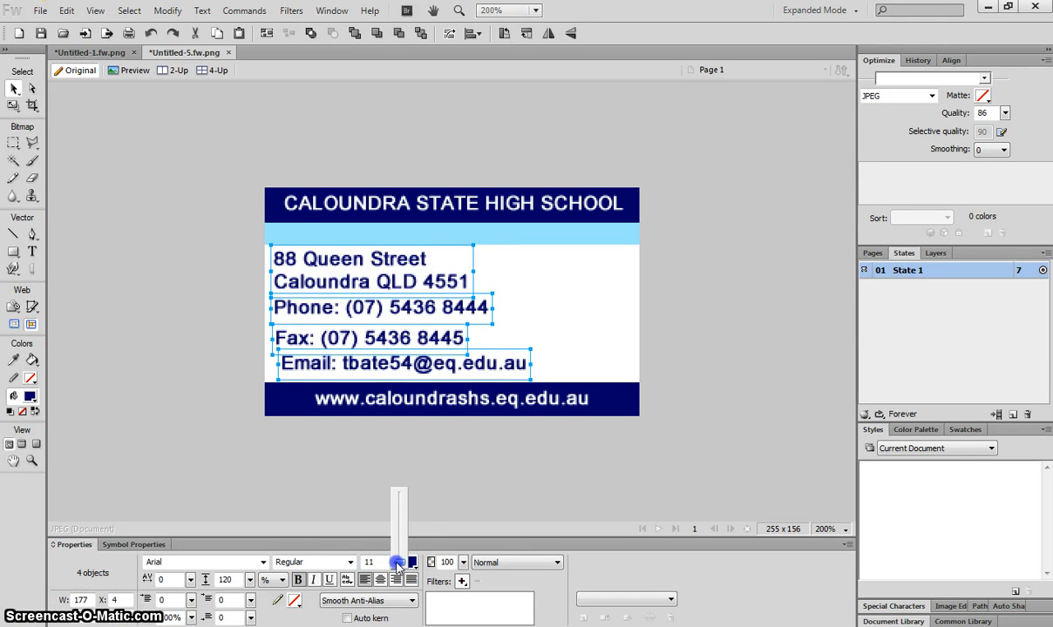
left_click_drag(397, 564, 396, 564)
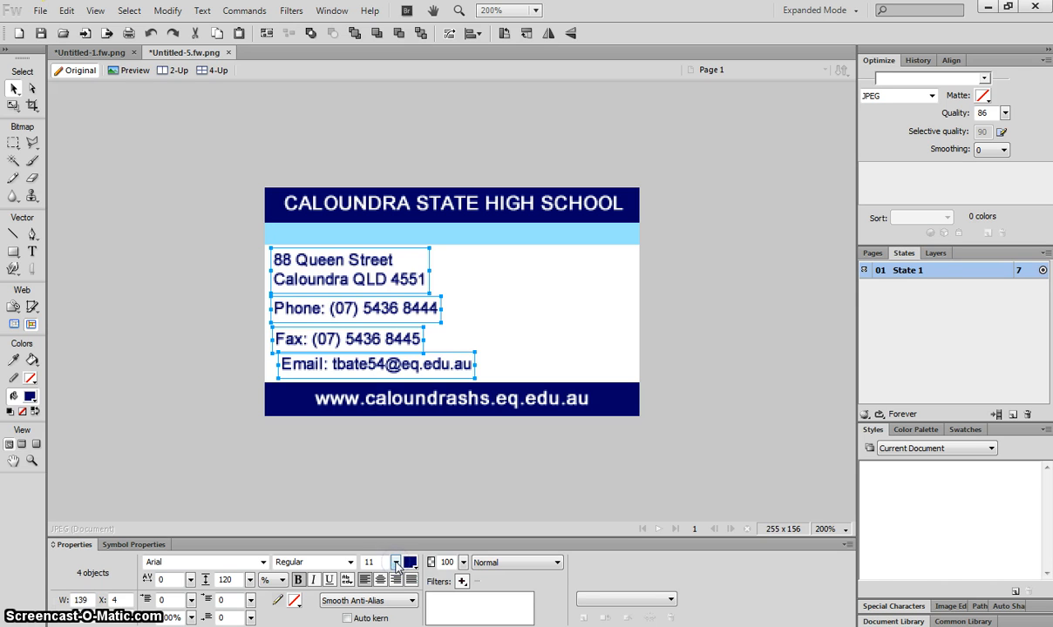
left_click(370, 475)
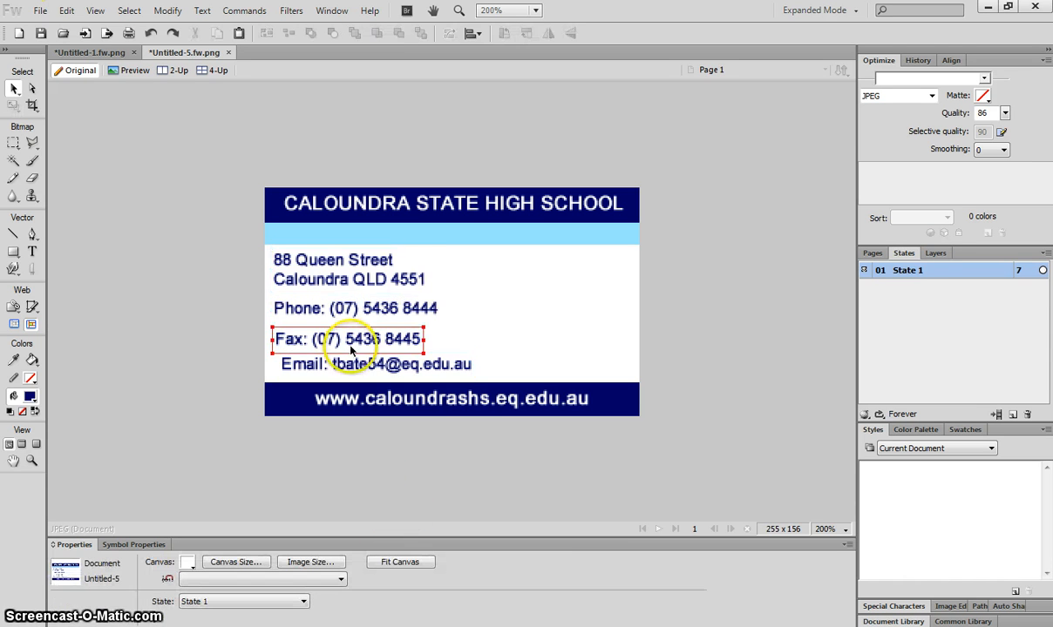
Step: Align the address and Phone lines on the left and move Fax up closer to Phone
left_click_drag(315, 275, 321, 276)
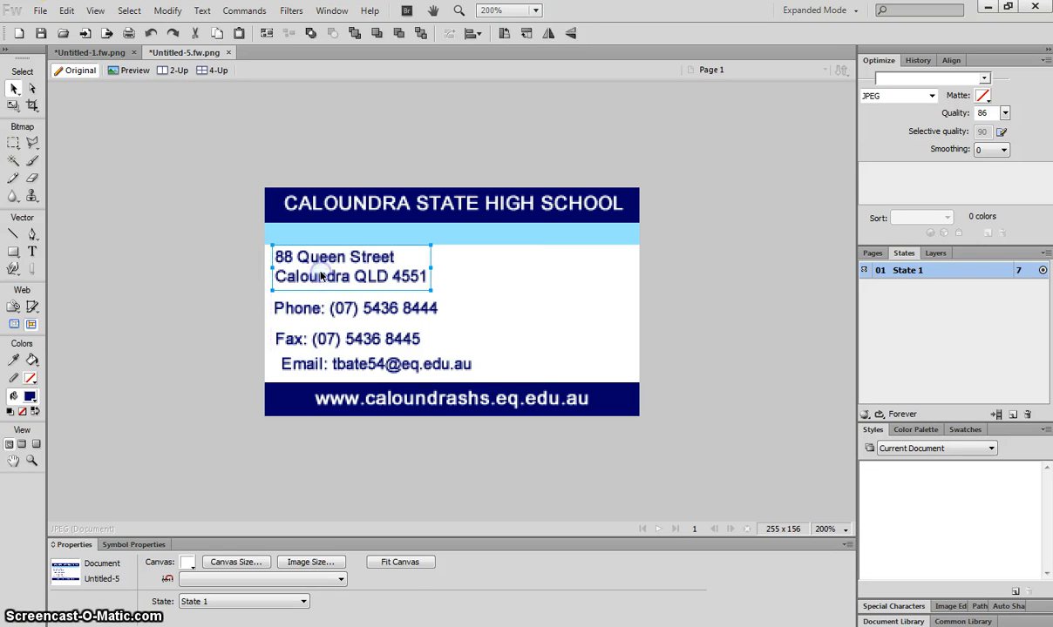
mouse_move(309, 306)
left_mouse_down()
mouse_move(341, 307)
mouse_move(308, 305)
left_mouse_up()
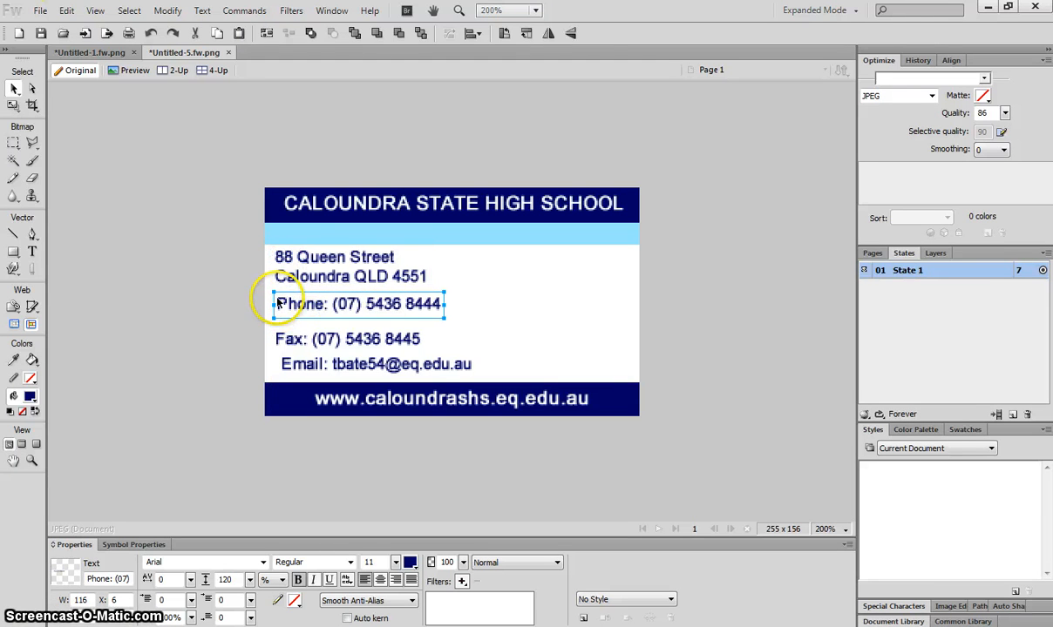
key("Left")
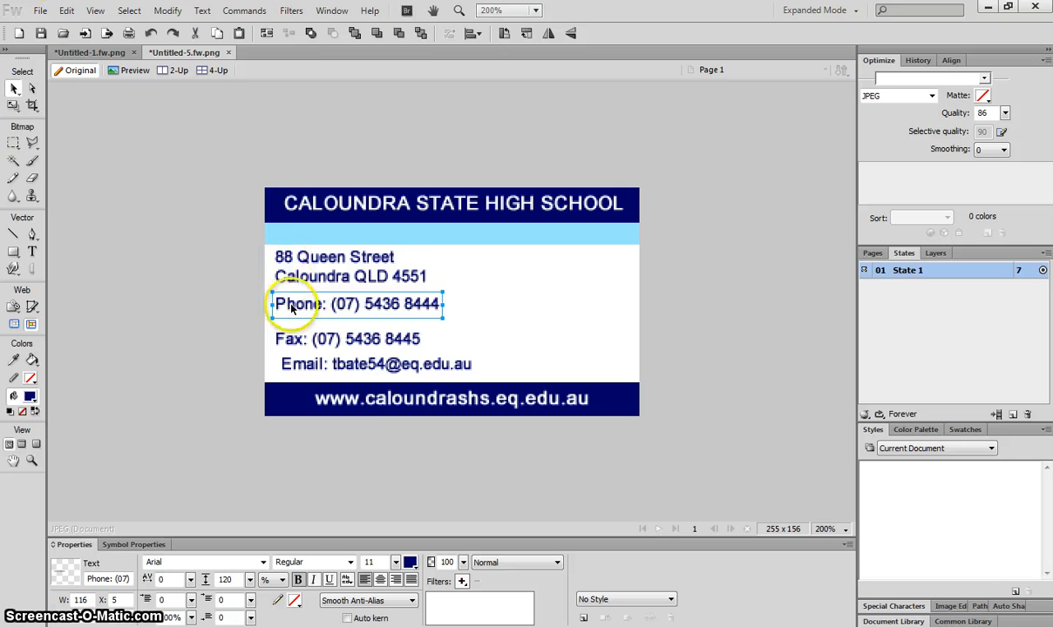
left_click_drag(312, 340, 308, 362)
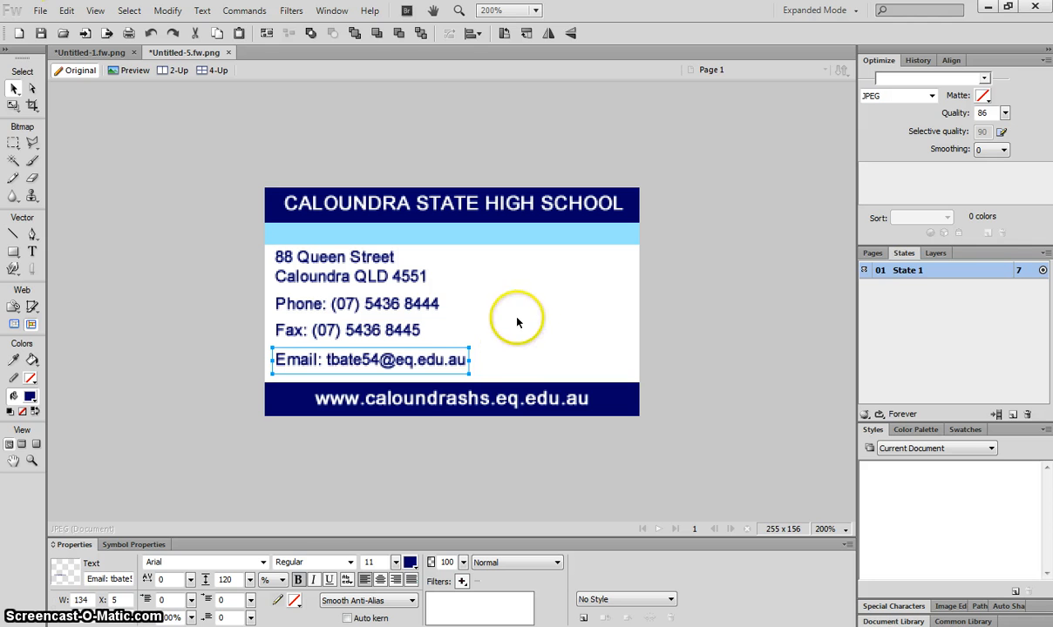
Step: Nudge the address, Phone, Fax and Email lines down so they sit evenly spaced
key("Down")
key("Down")
left_click(357, 325)
key("Down")
key("Down")
left_click(351, 302)
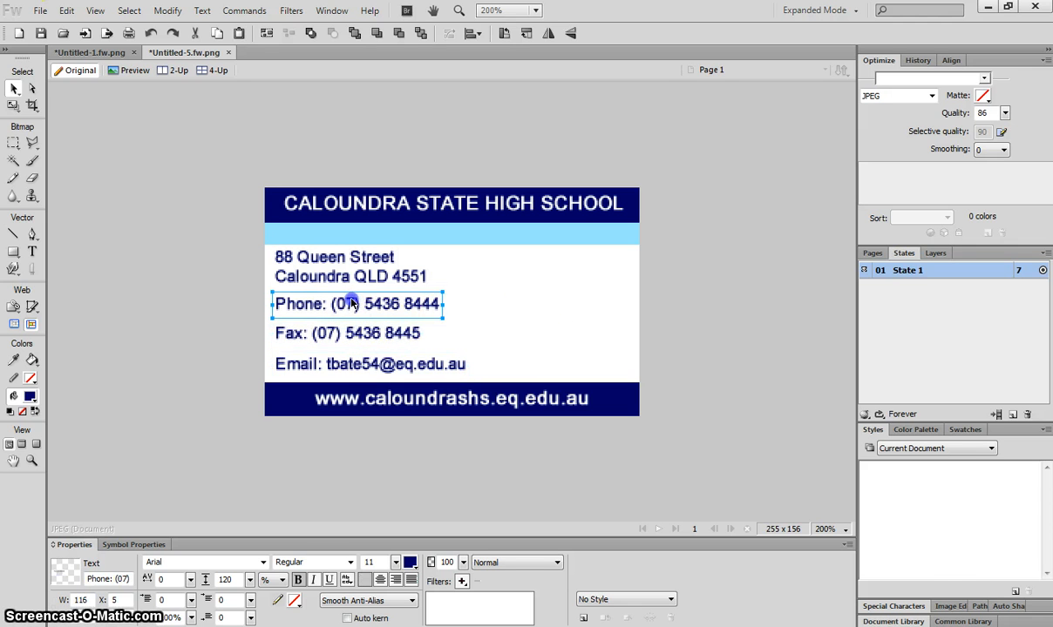
key("Down")
left_click(345, 366)
key("Down")
key("Down")
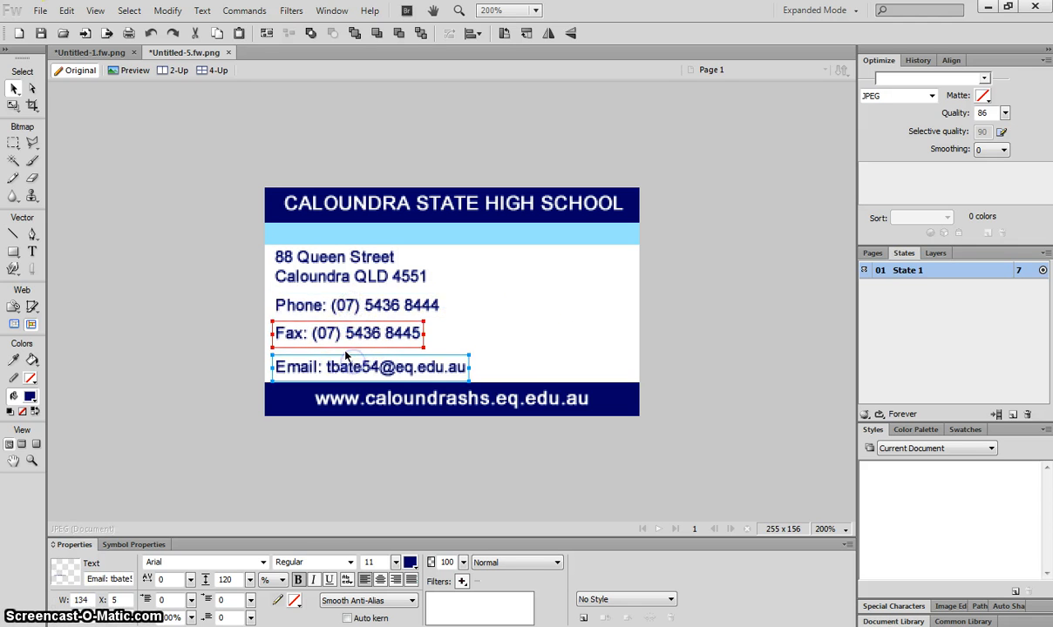
left_click(330, 336)
key("Down")
key("Down")
left_click(330, 303)
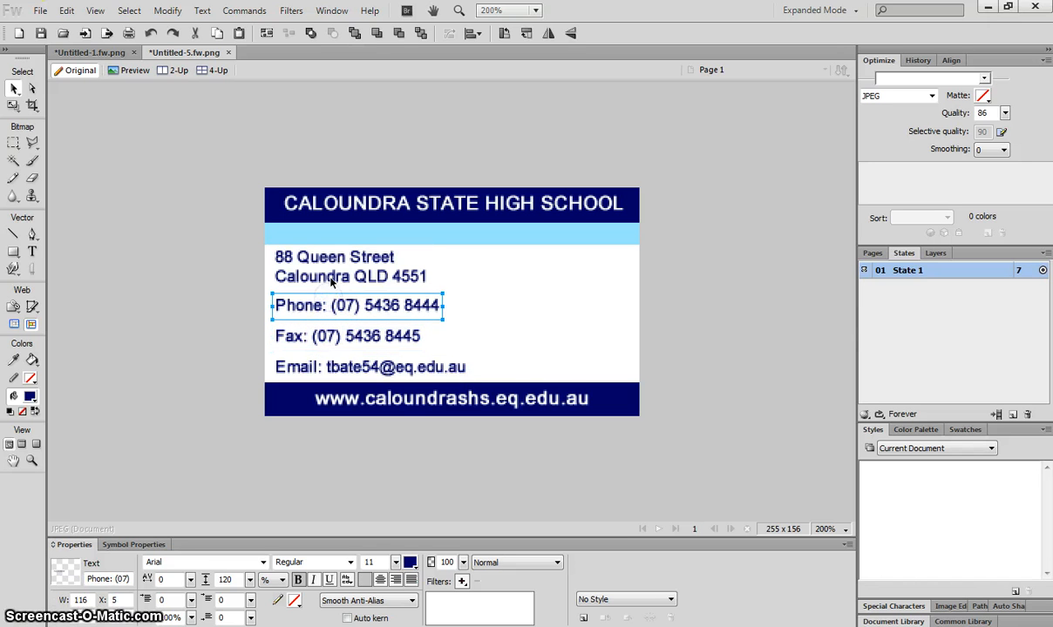
left_click(331, 275)
key("Down")
left_click_drag(275, 216, 183, 266)
left_click(122, 237)
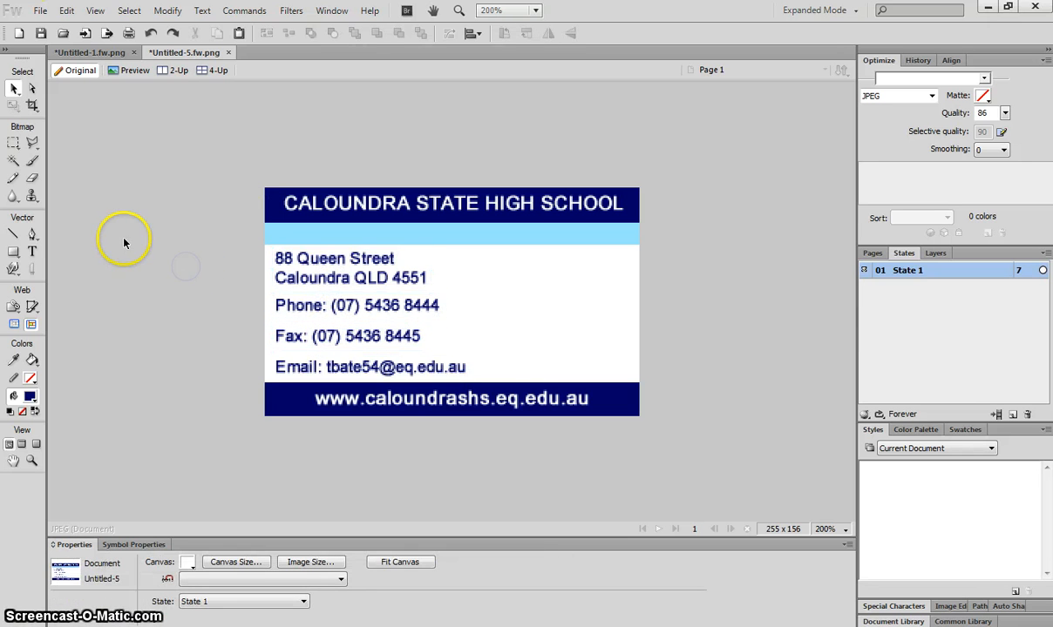
left_click(309, 327)
Step: Make the 'Fax:', 'Email:' and 'Phone:' labels bold
double_click(322, 334)
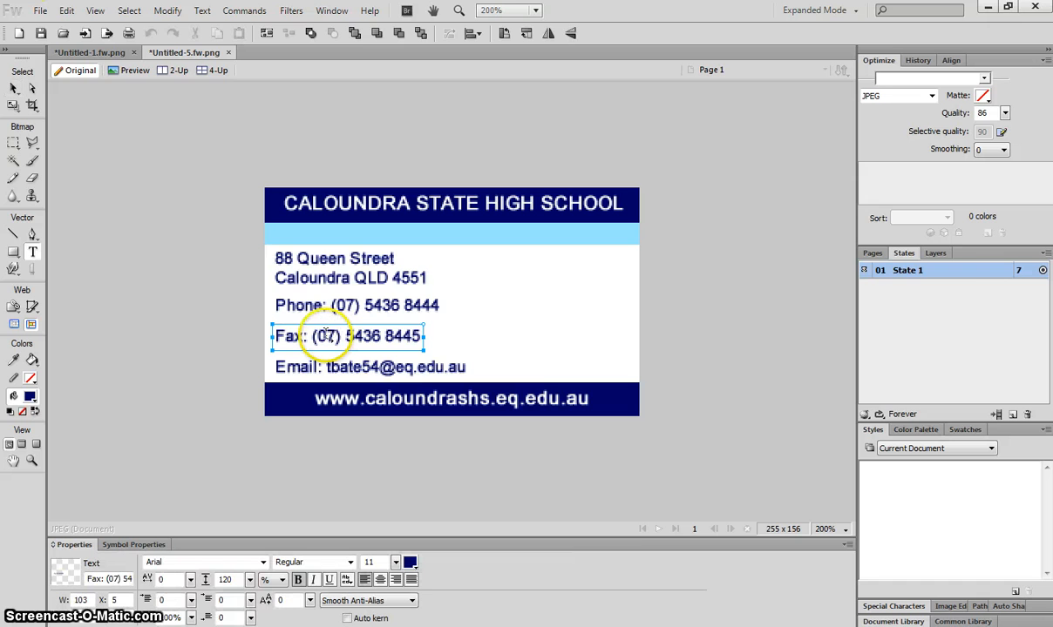
left_click_drag(311, 335, 246, 324)
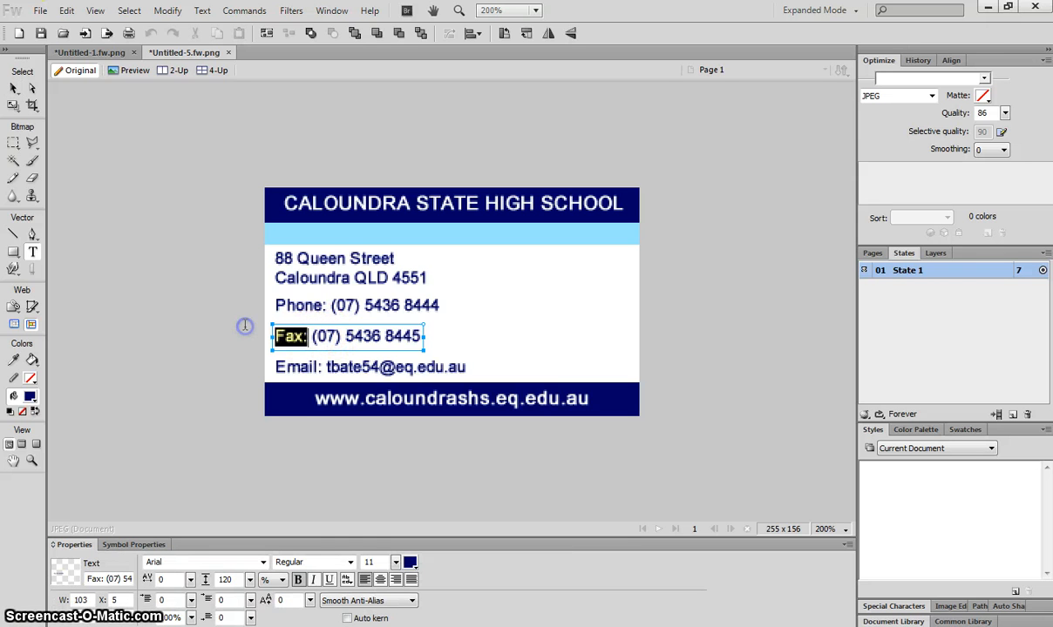
left_click(349, 562)
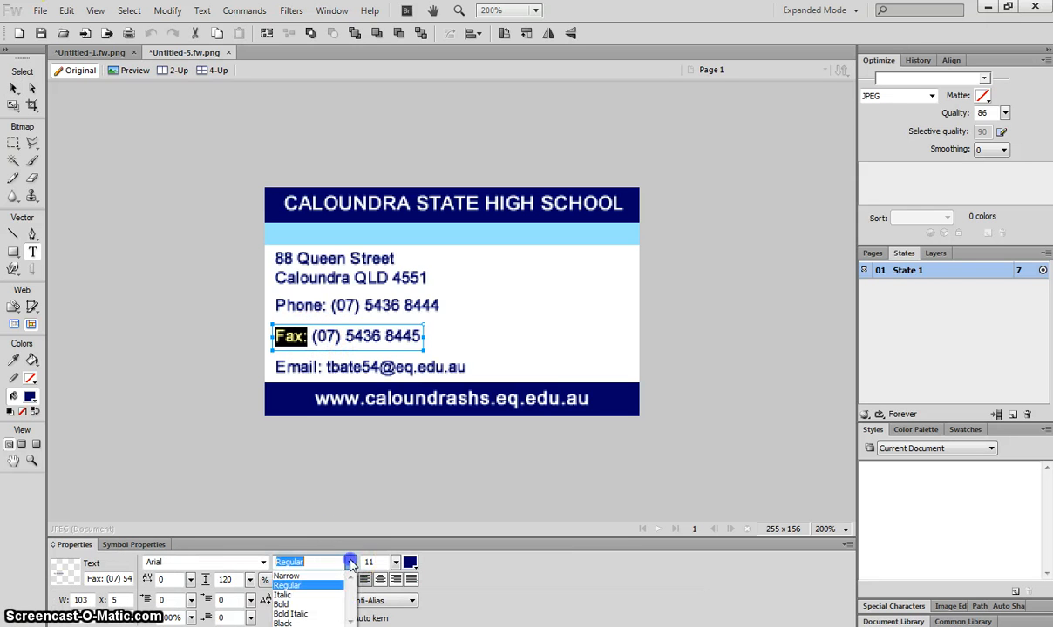
left_click(329, 605)
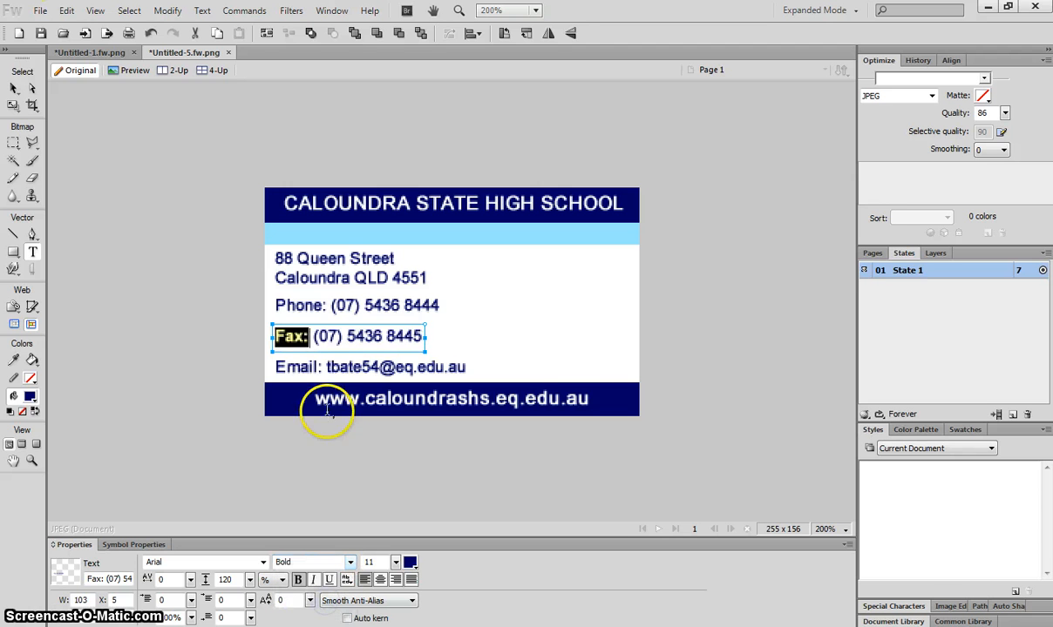
left_click(310, 368)
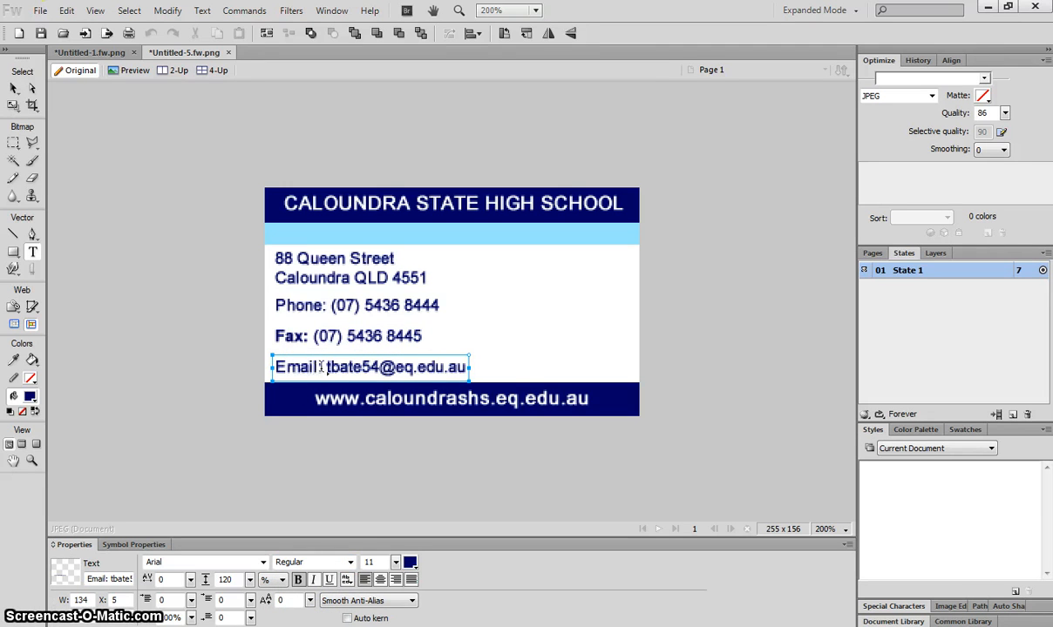
left_click_drag(322, 367, 255, 366)
left_click(349, 561)
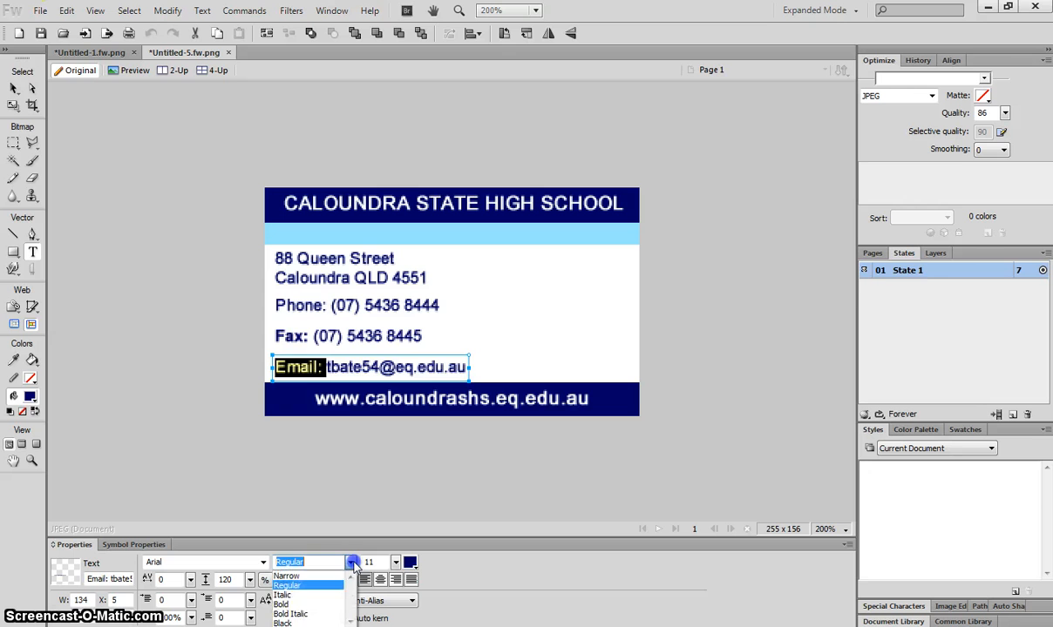
left_click(326, 605)
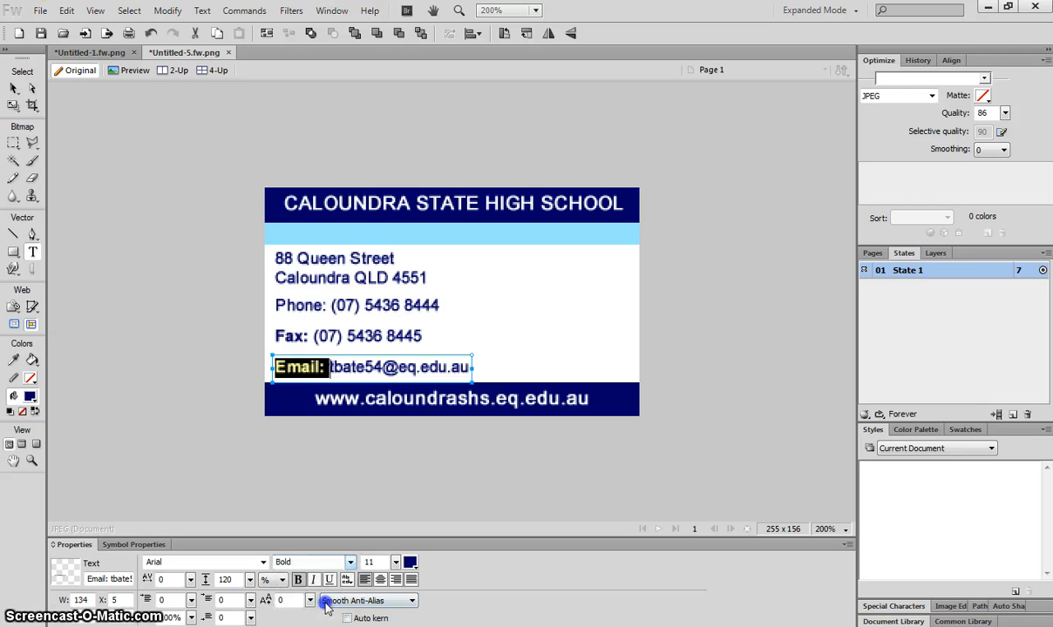
double_click(311, 305)
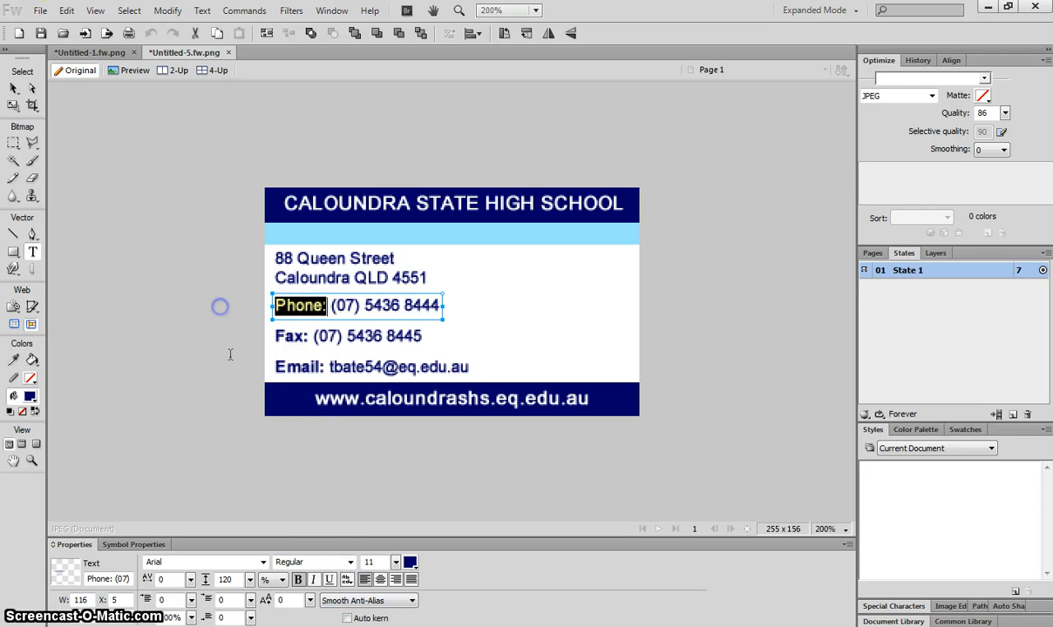
left_click(347, 562)
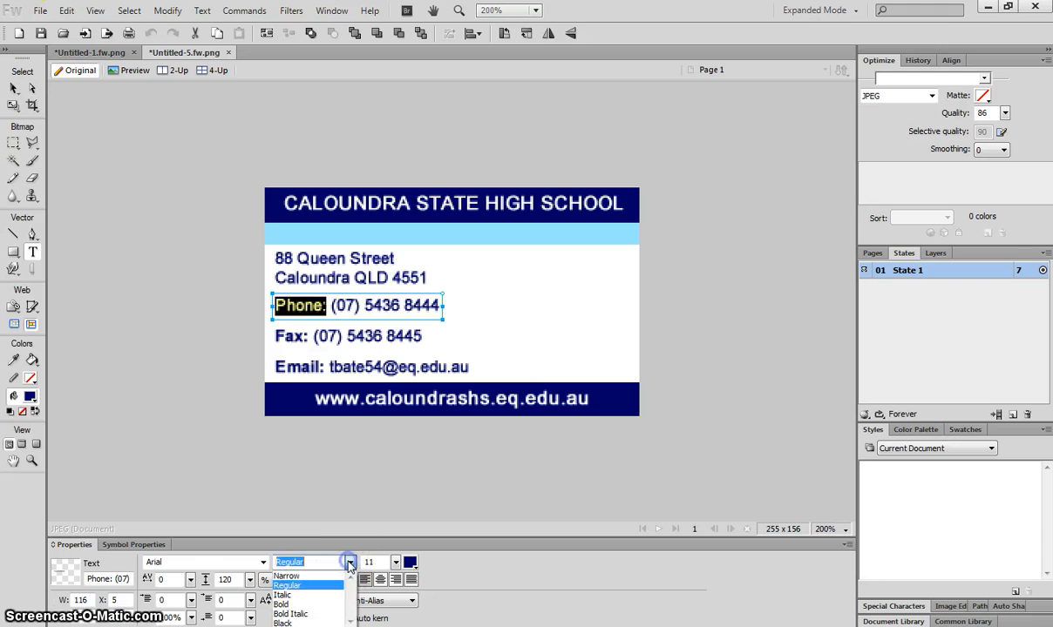
left_click(328, 596)
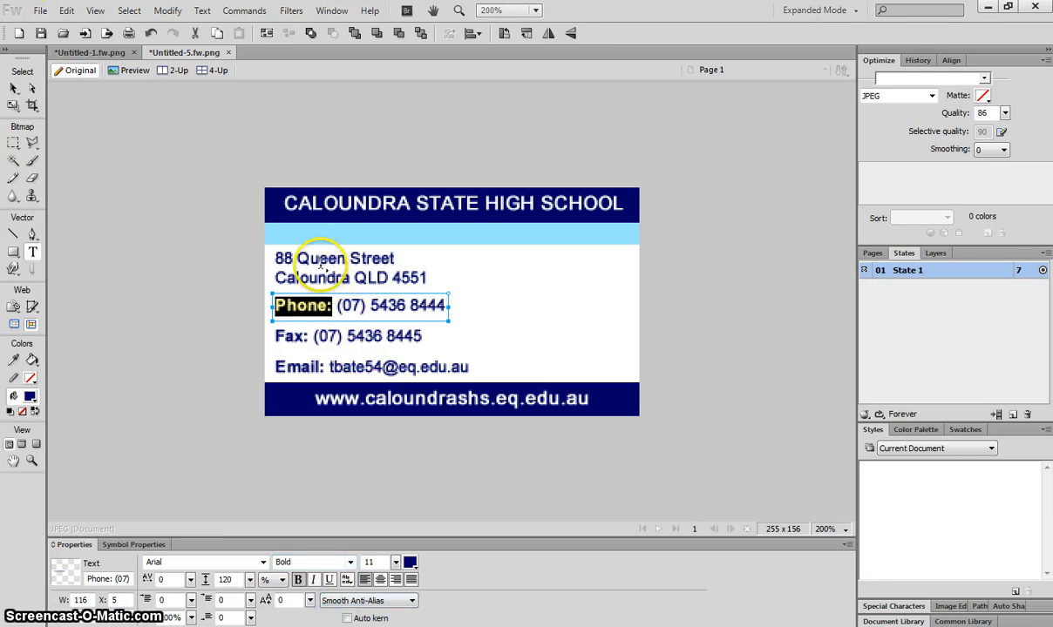
Step: Select the phone number, fax number and email address to confirm they stay regular weight
left_click_drag(336, 305, 474, 306)
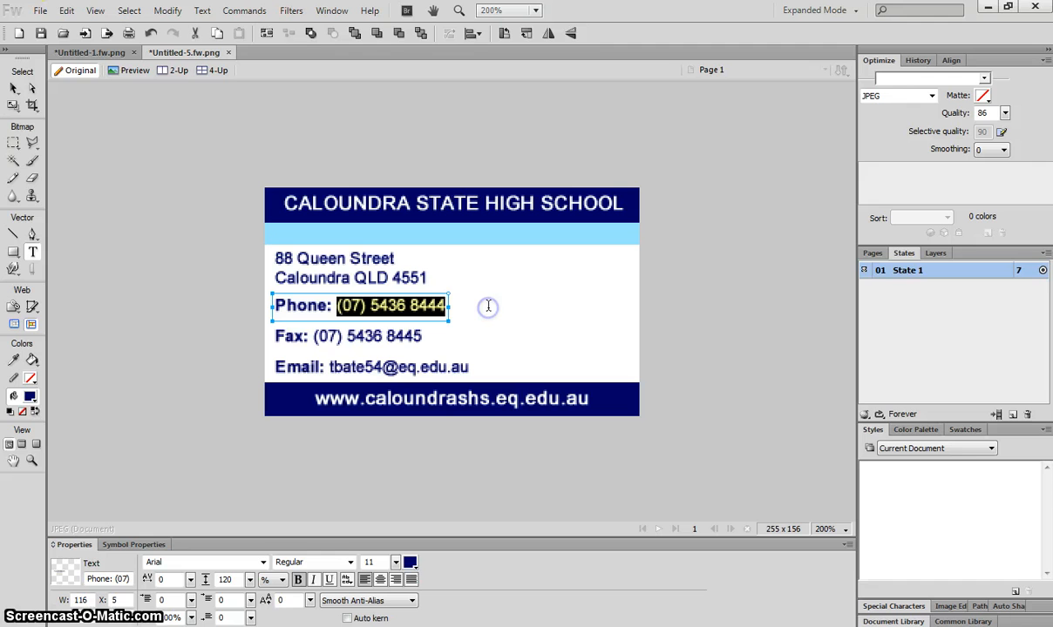
left_click(367, 305)
left_click_drag(335, 305, 462, 306)
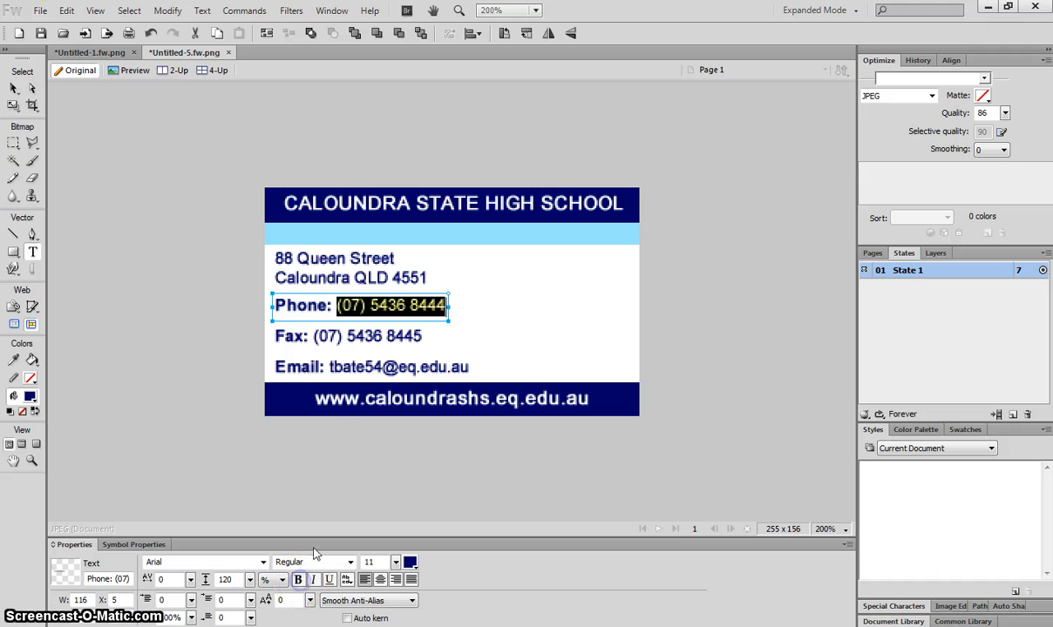
left_click(310, 338)
left_click_drag(310, 340, 477, 323)
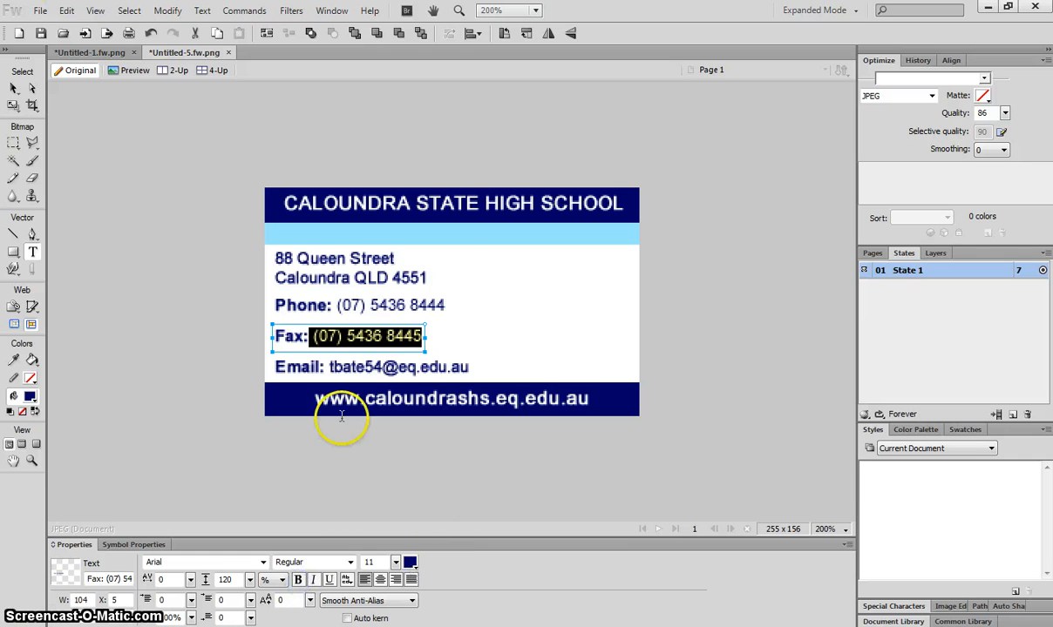
left_click(335, 366)
left_click_drag(331, 366, 507, 367)
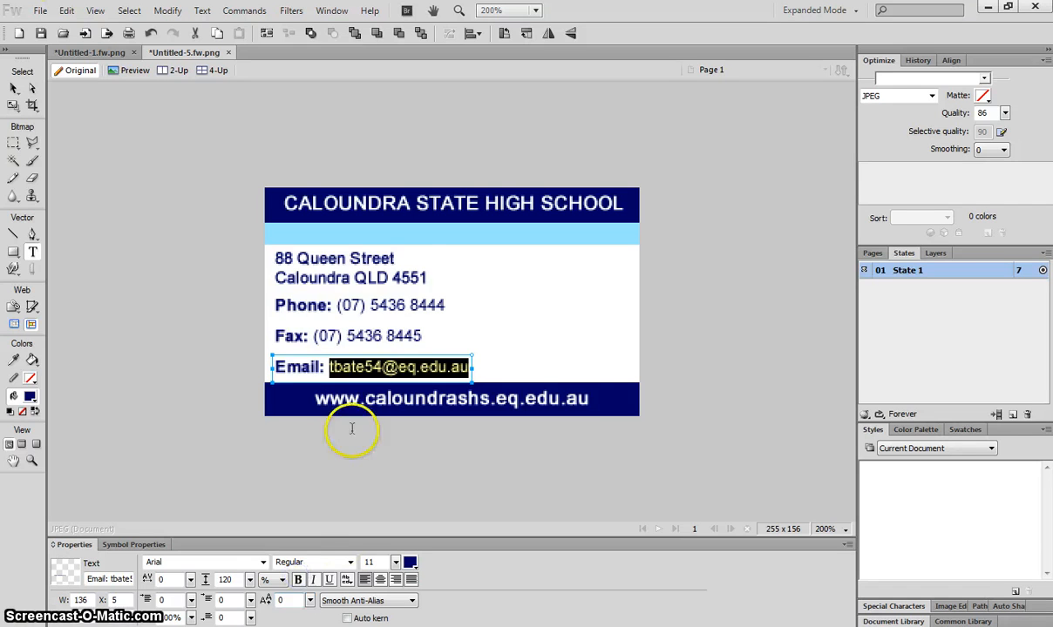
Step: Set the two-line street address to size 12, larger than the Phone and Fax lines
left_click(371, 278)
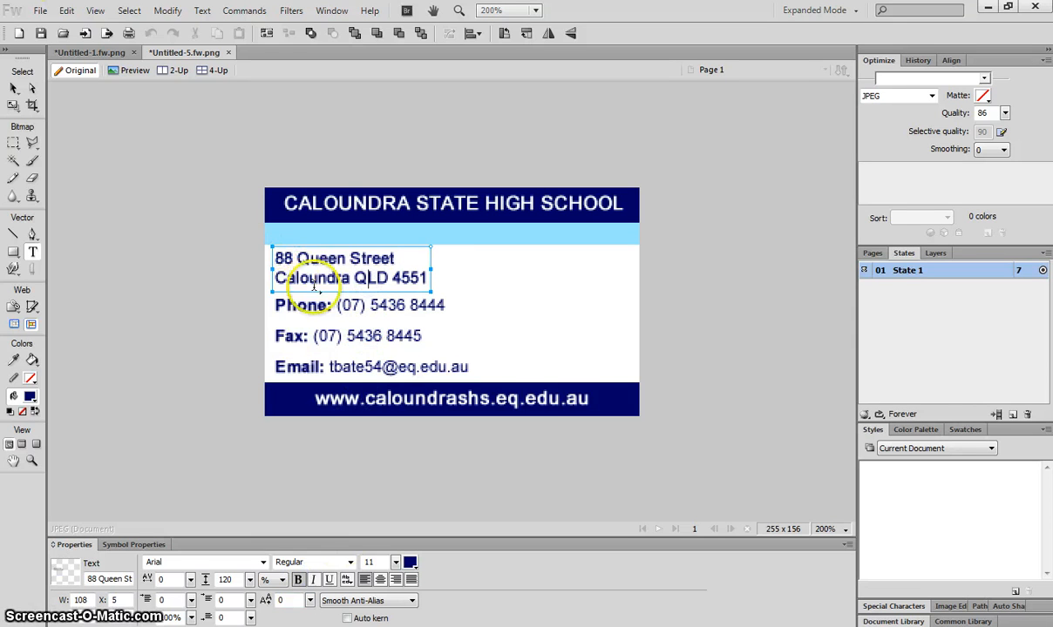
left_click_drag(429, 278, 258, 253)
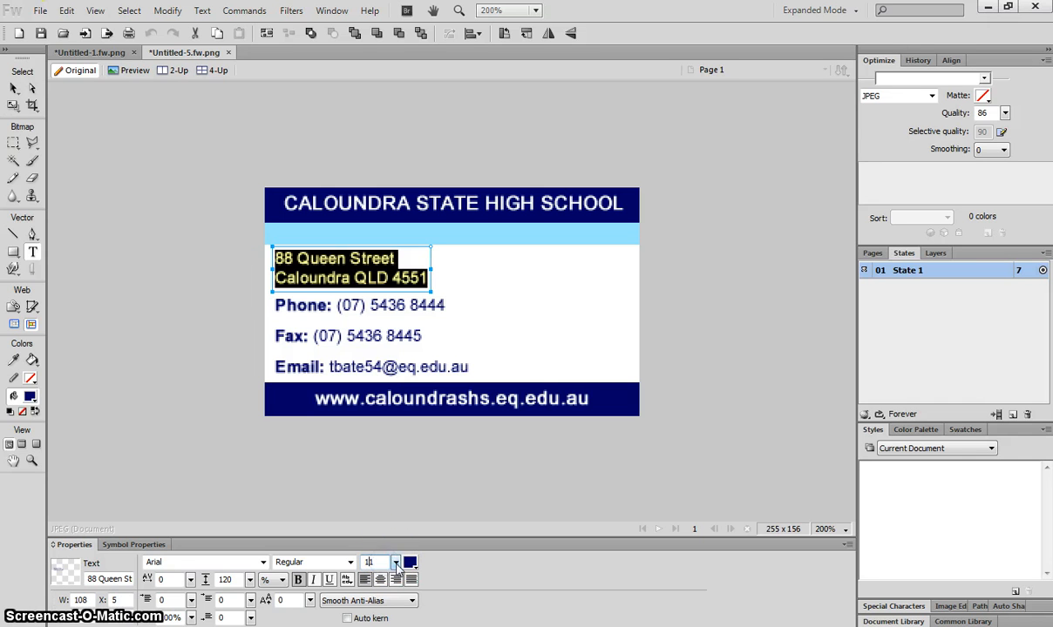
left_click_drag(395, 562, 383, 562)
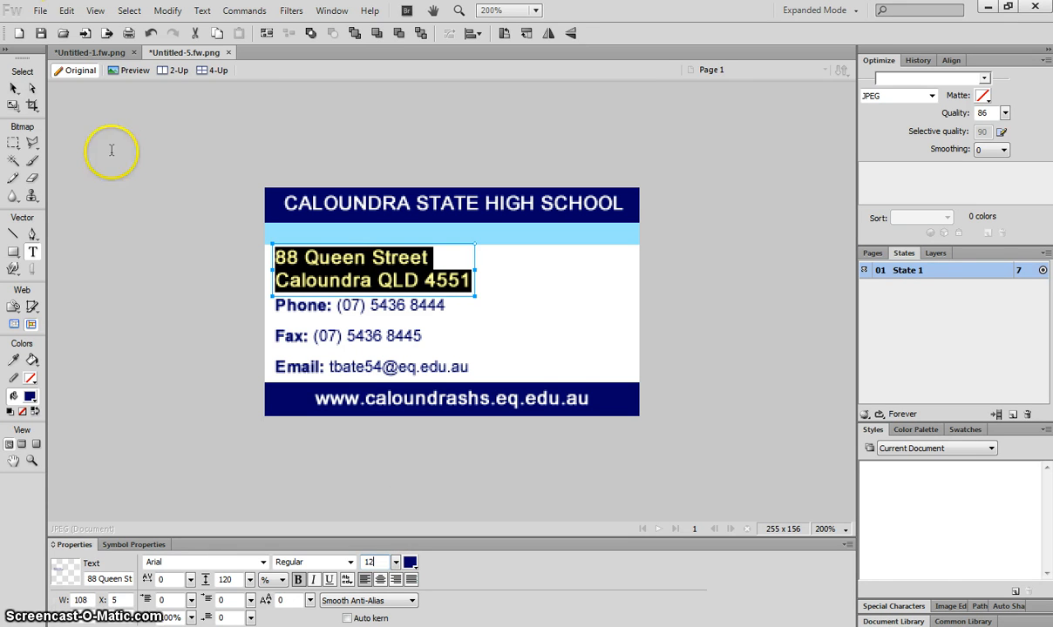
left_click(14, 88)
left_click(143, 204)
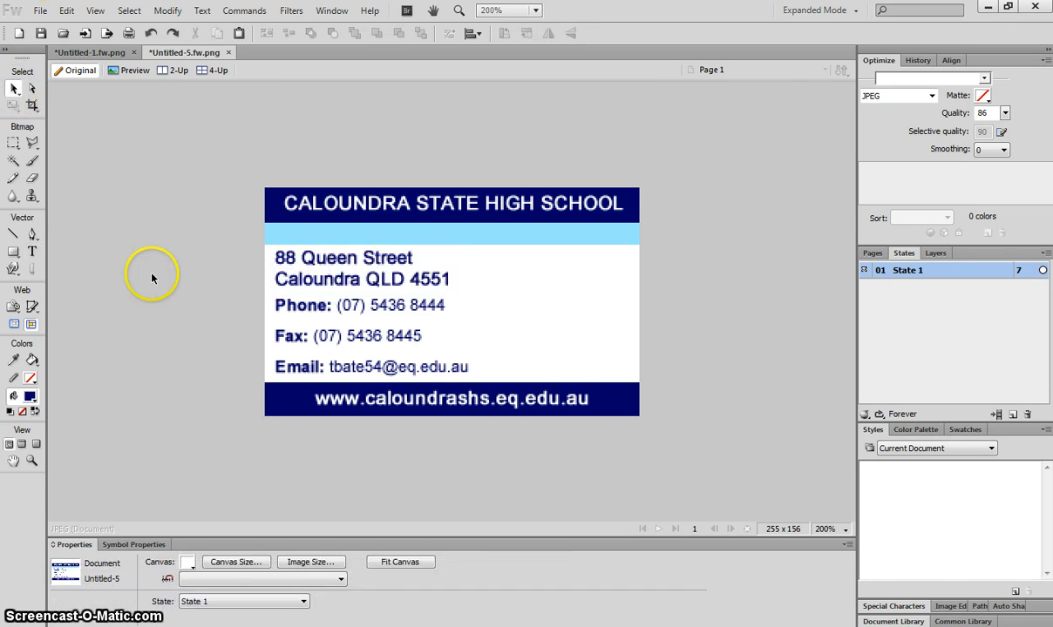
left_click(298, 309)
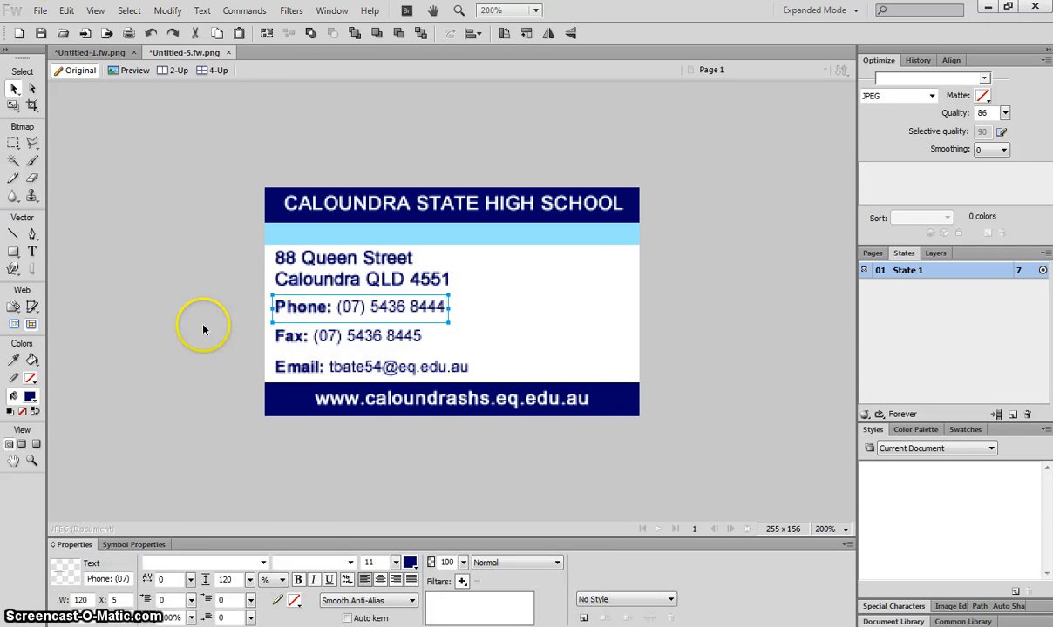
left_click(205, 328)
left_click(274, 338)
left_click(174, 334)
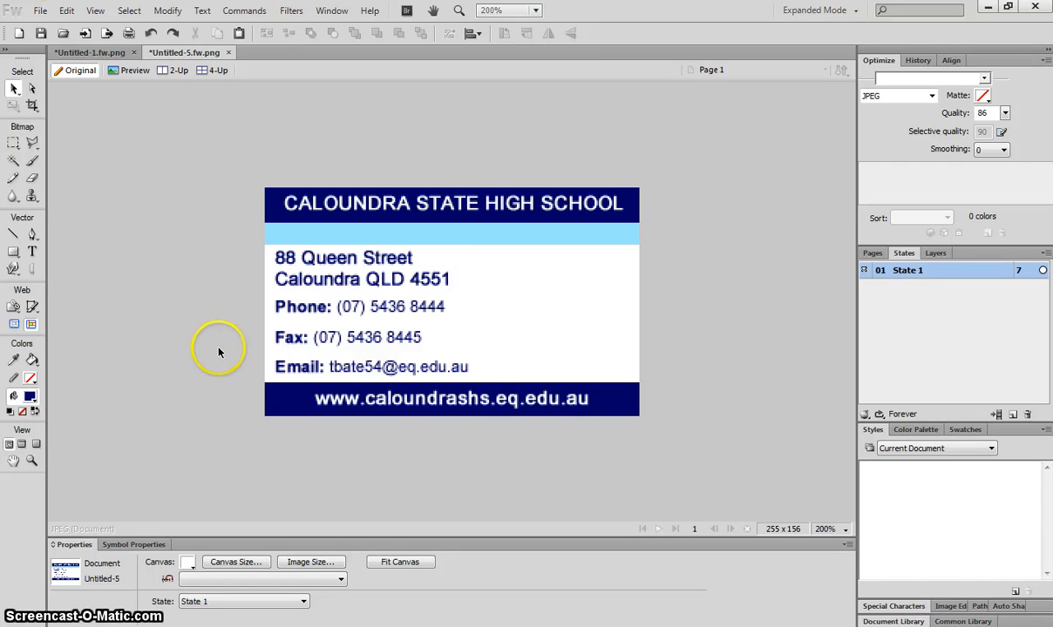
left_click(94, 53)
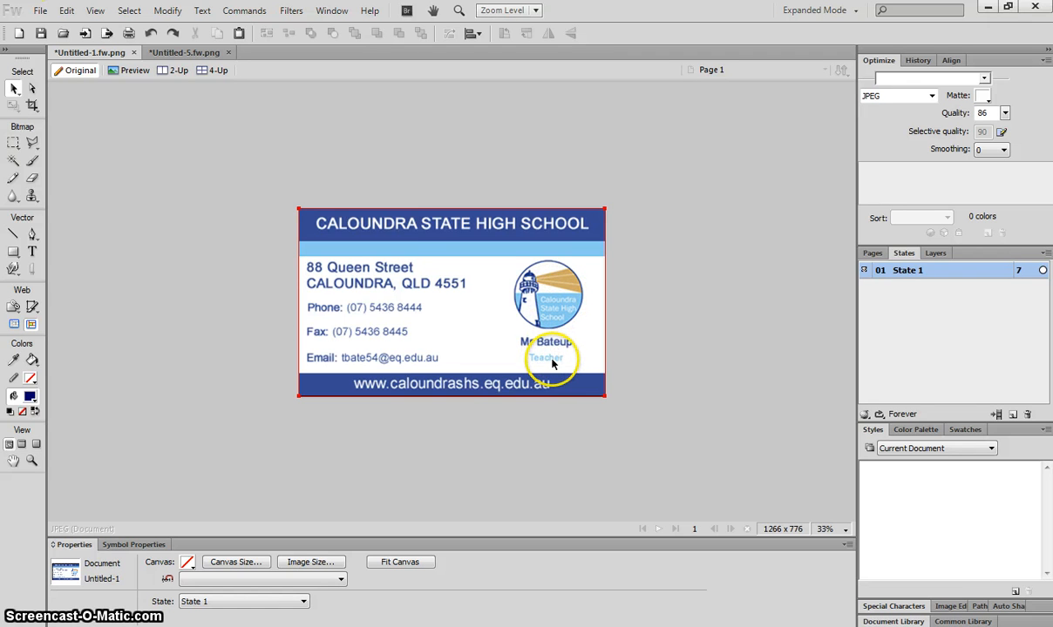
left_click(186, 52)
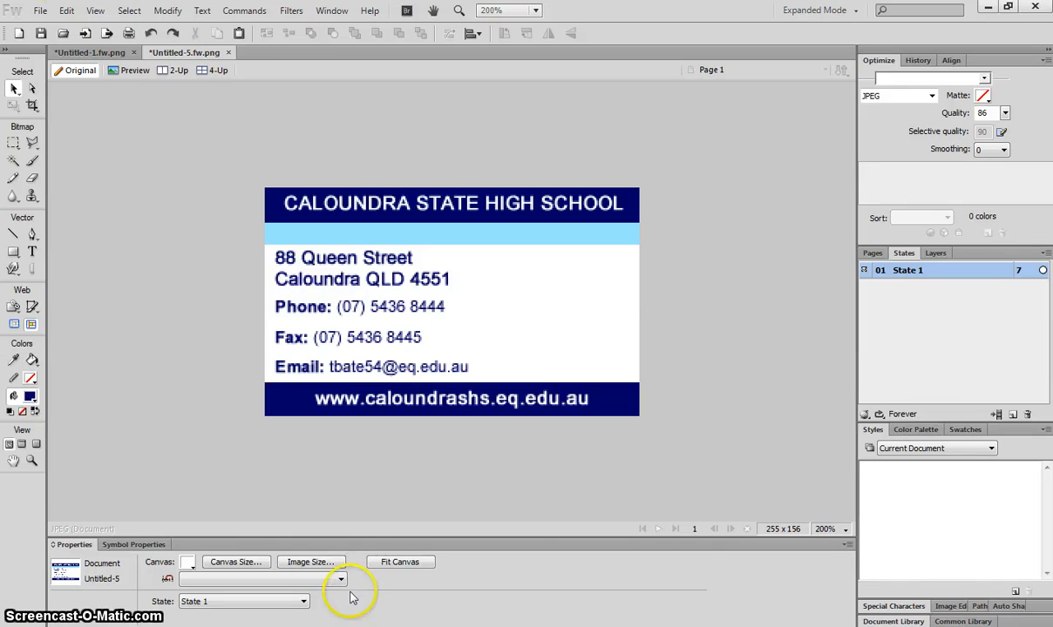
Step: Drag '03 - School Logo.gif' from the Documents folder onto the Fireworks card
key("alt+Tab")
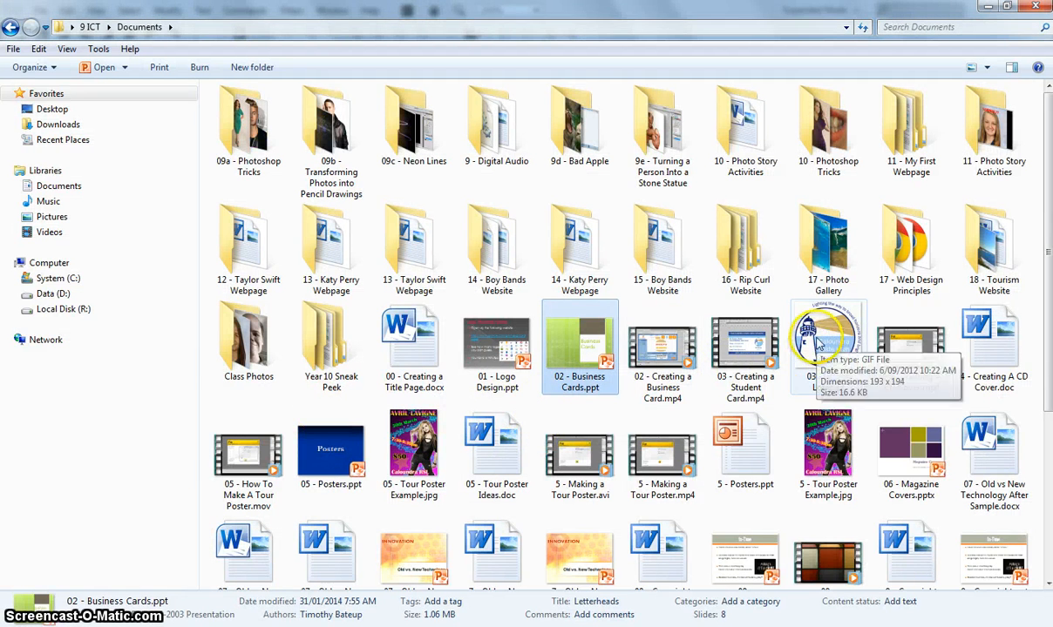
left_click_drag(819, 344, 437, 530)
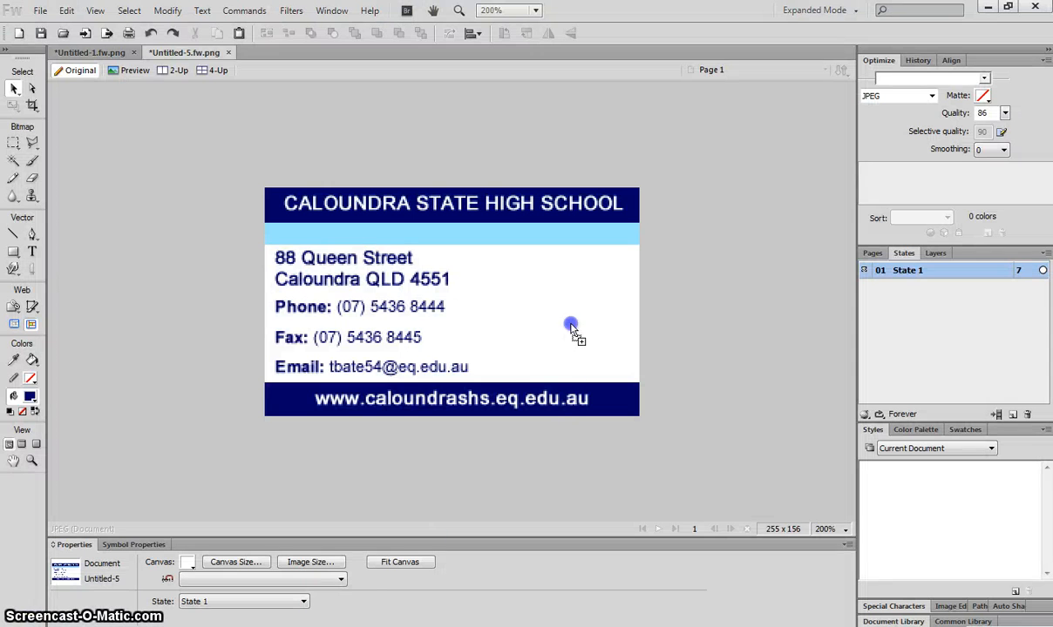
left_click(547, 274)
Step: Scale the school logo down to about 55 px wide and place it right of the address
left_click_drag(600, 312, 383, 233)
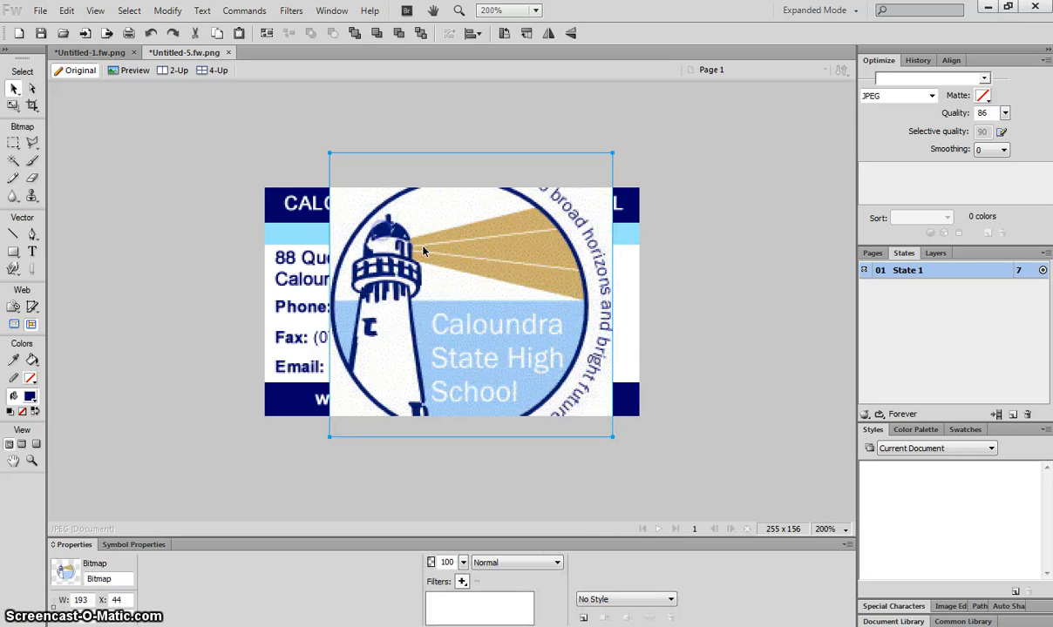
left_click(12, 106)
left_click(116, 119)
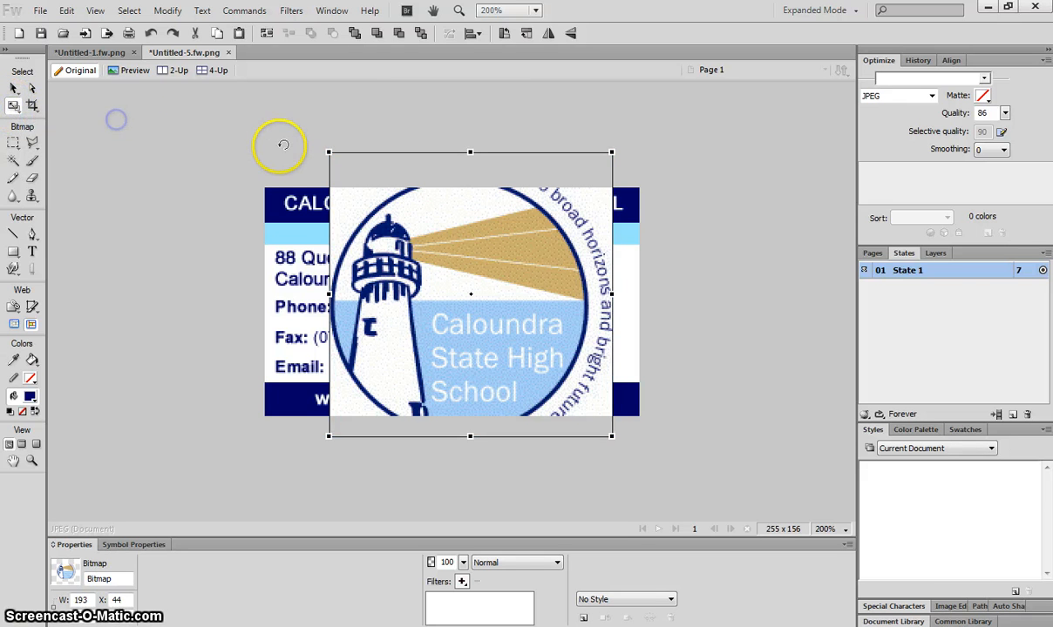
left_click_drag(325, 151, 496, 331)
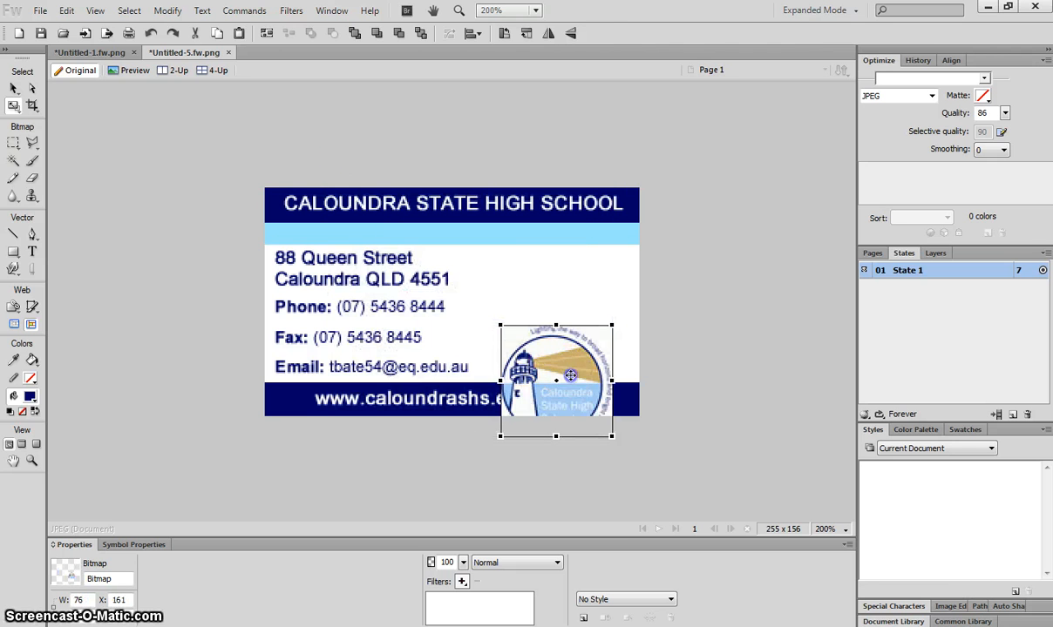
left_click_drag(573, 394, 591, 323)
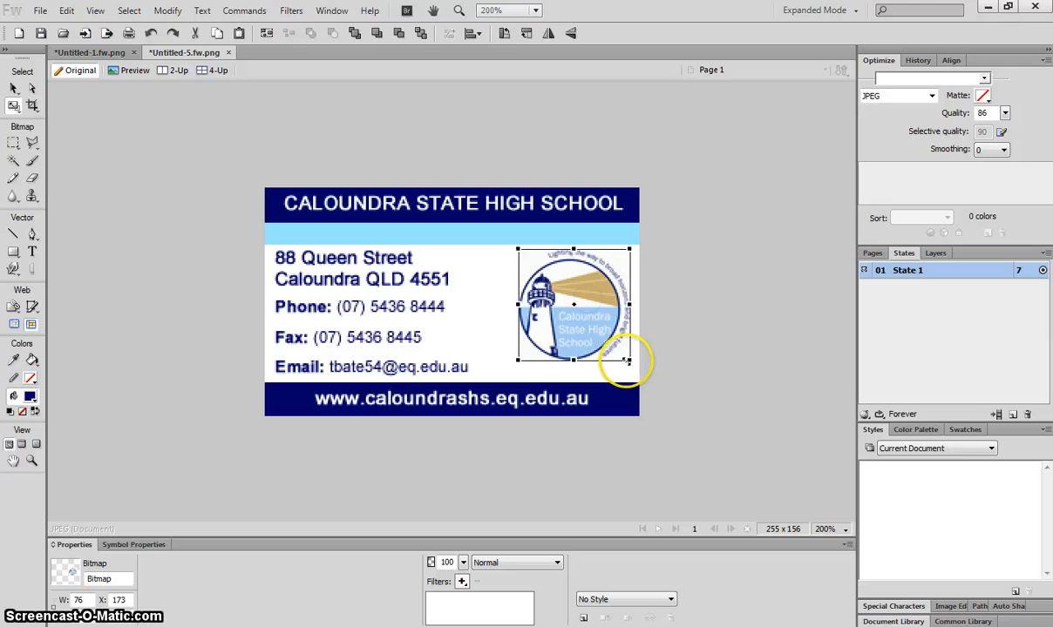
left_click_drag(629, 359, 596, 304)
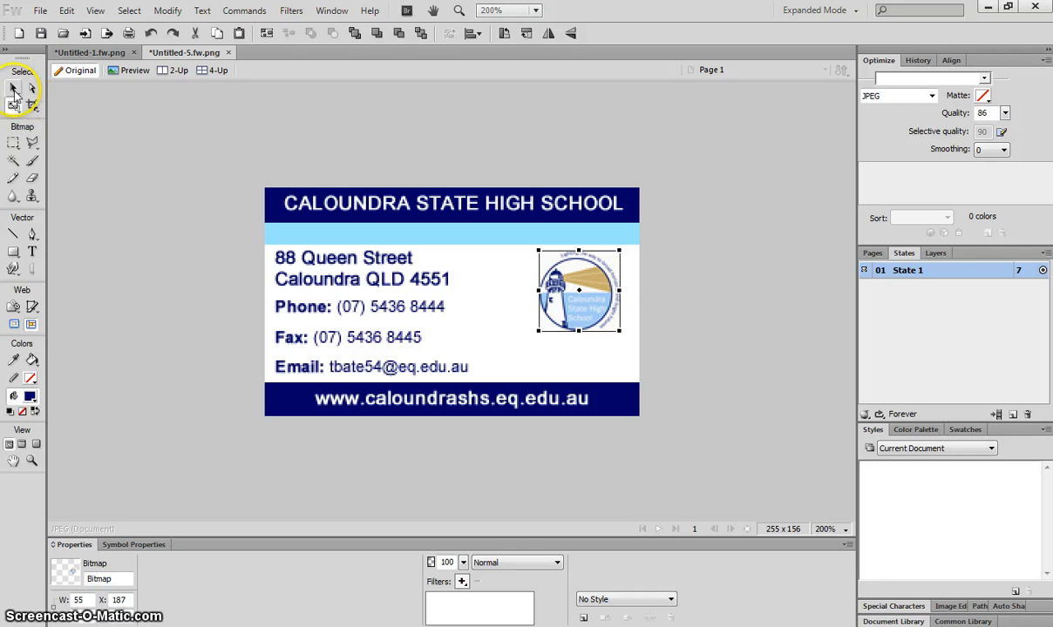
left_click(13, 89)
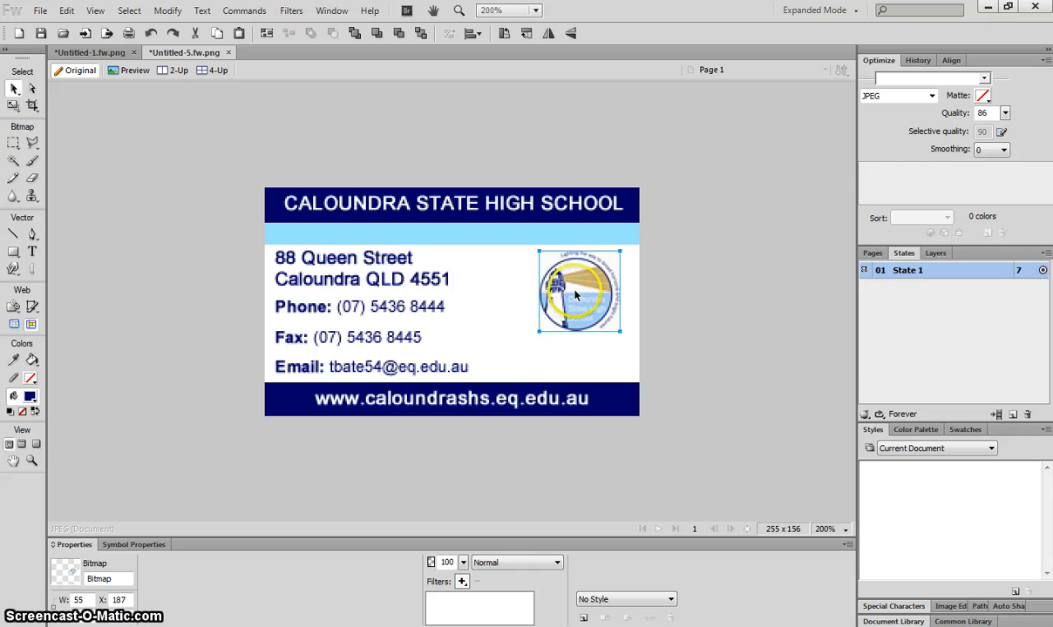
left_click_drag(576, 295, 579, 293)
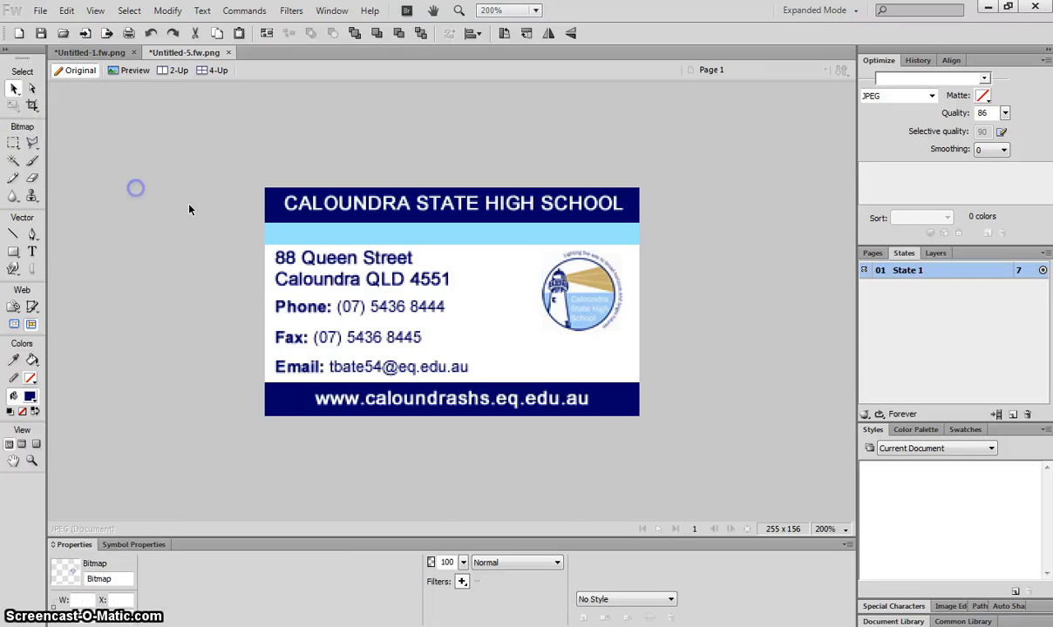
Step: Add the teacher's name in bold size-8 navy text centred beneath the logo
left_click(203, 222)
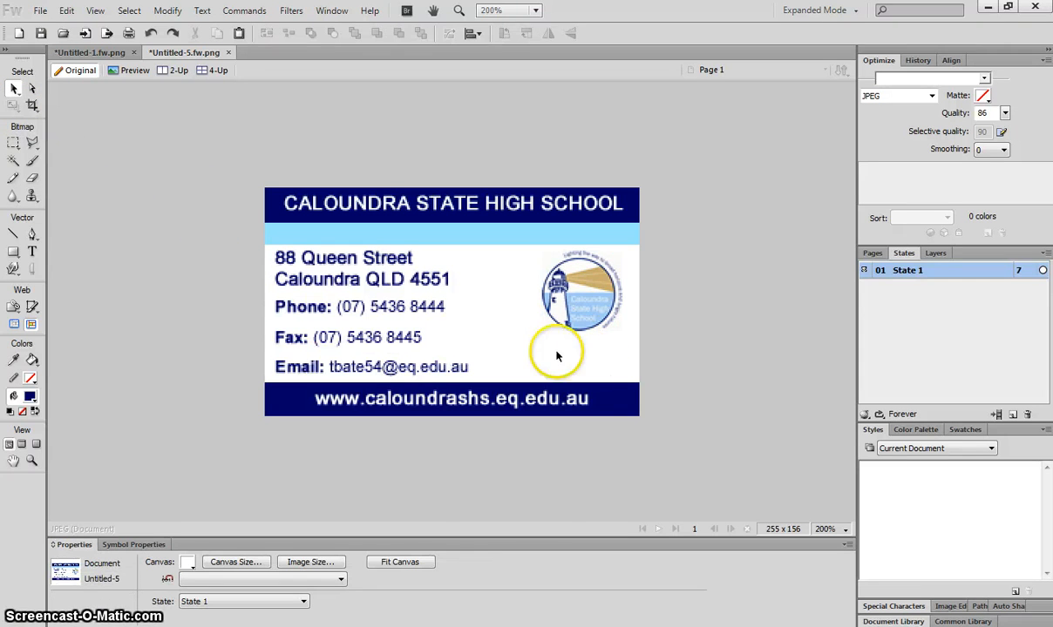
left_click(34, 252)
left_click(552, 344)
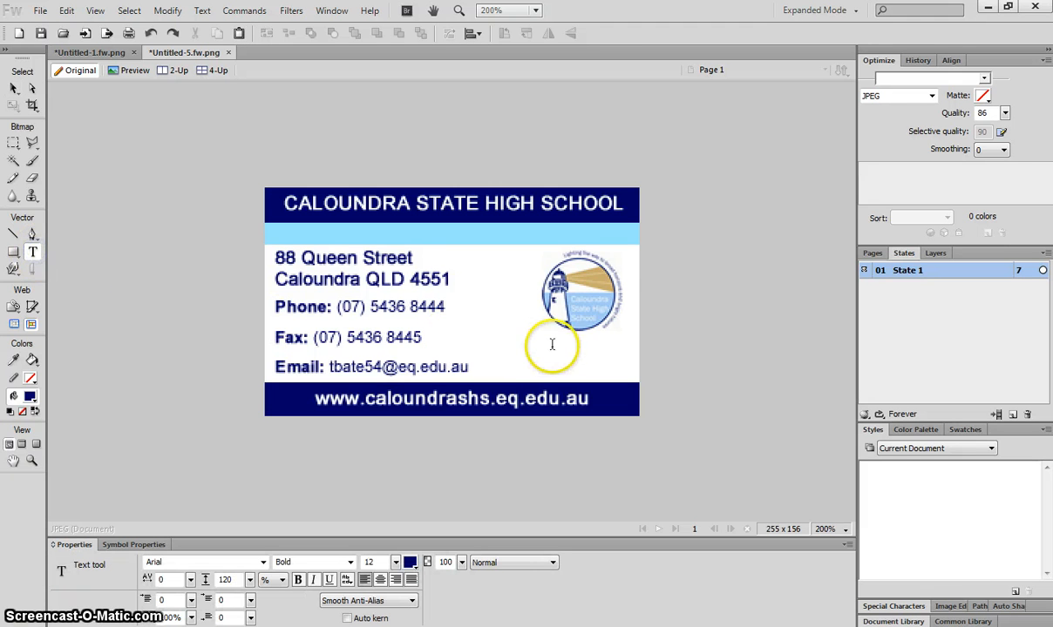
right_click(465, 432)
left_click_drag(395, 562, 396, 565)
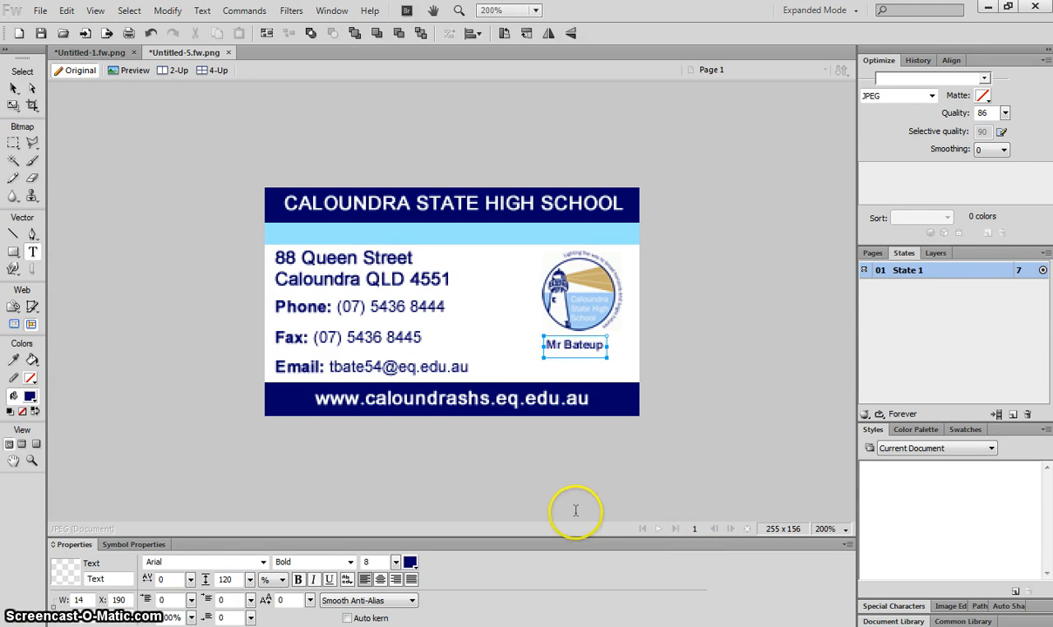
left_click(17, 88)
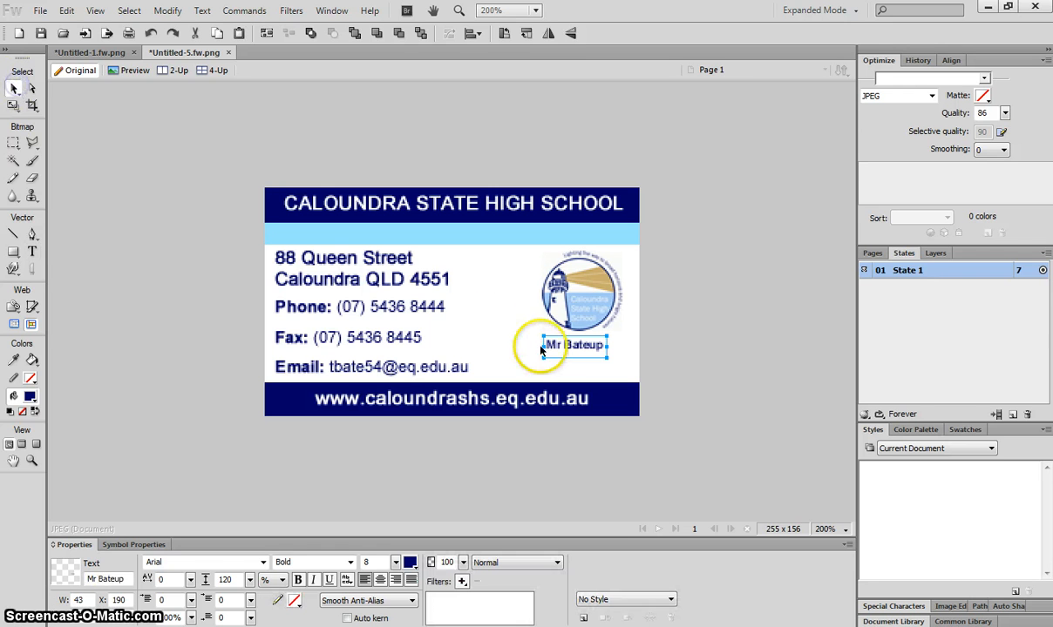
left_click_drag(559, 346, 565, 349)
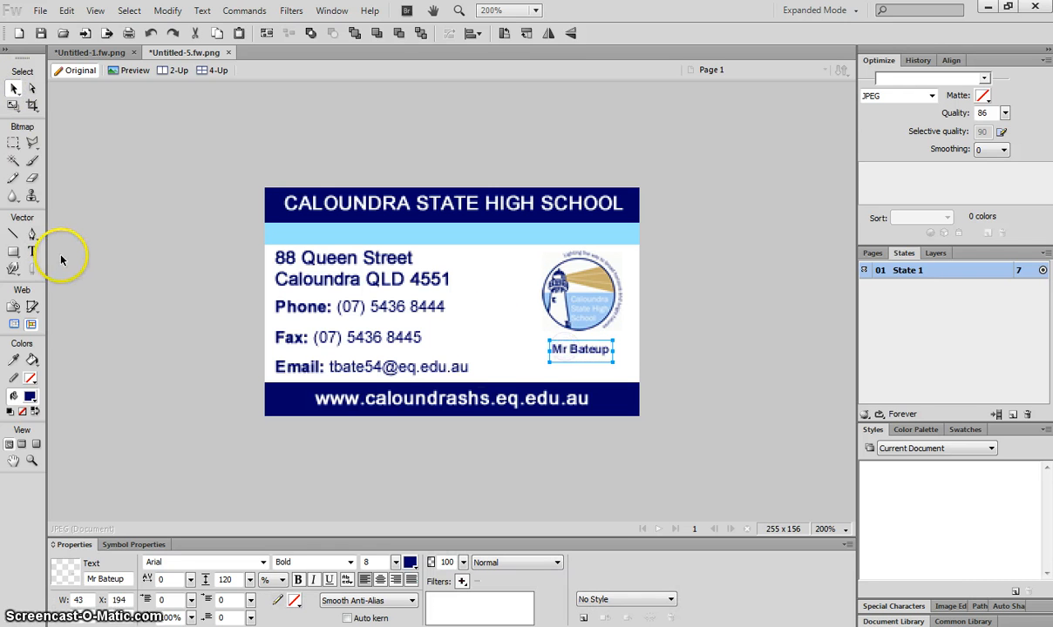
left_click(32, 252)
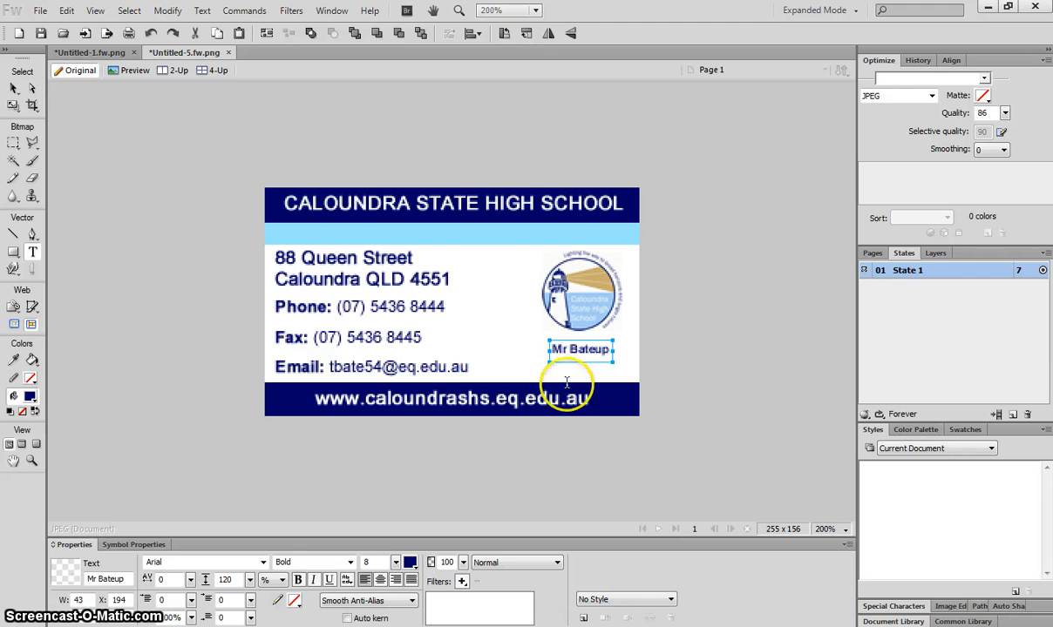
left_click(559, 367)
Step: Type 'Teacher', colour it bright blue #2693FF, and place it just below the name
type("Te")
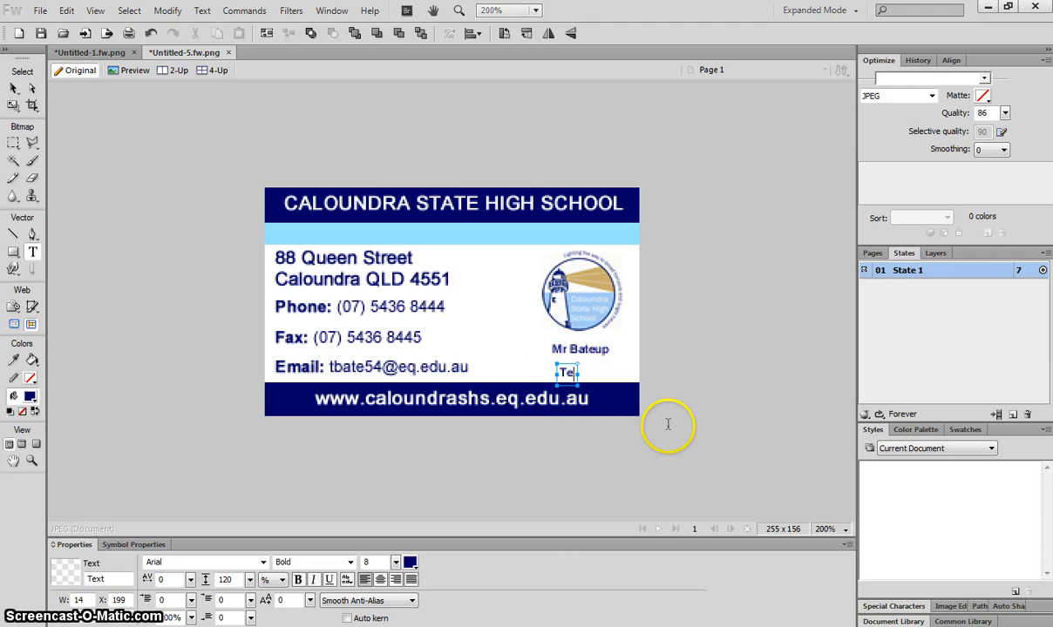
type("acher")
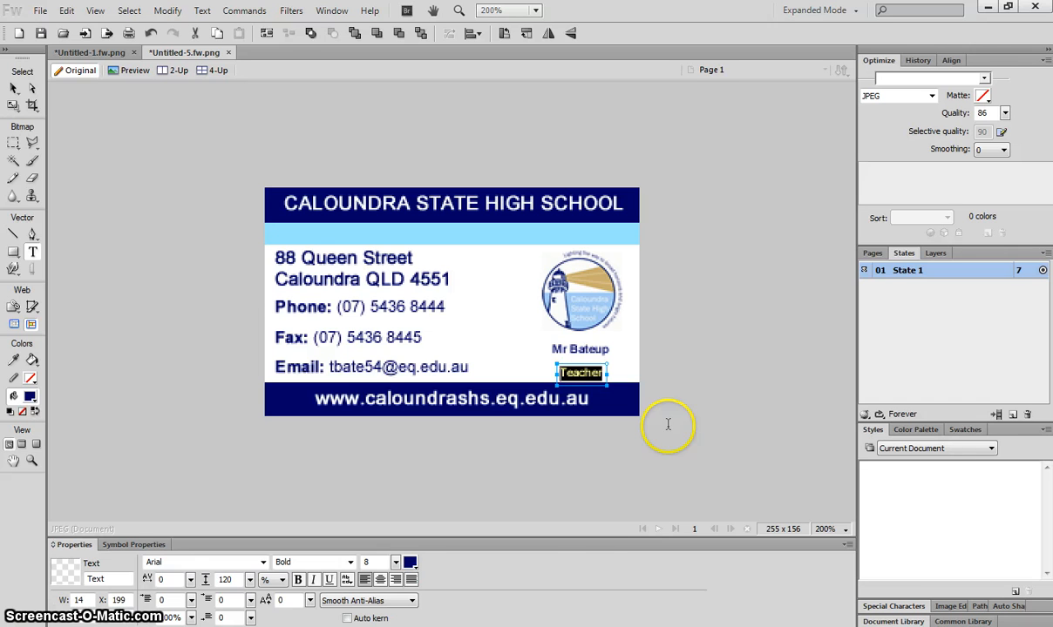
left_click(14, 87)
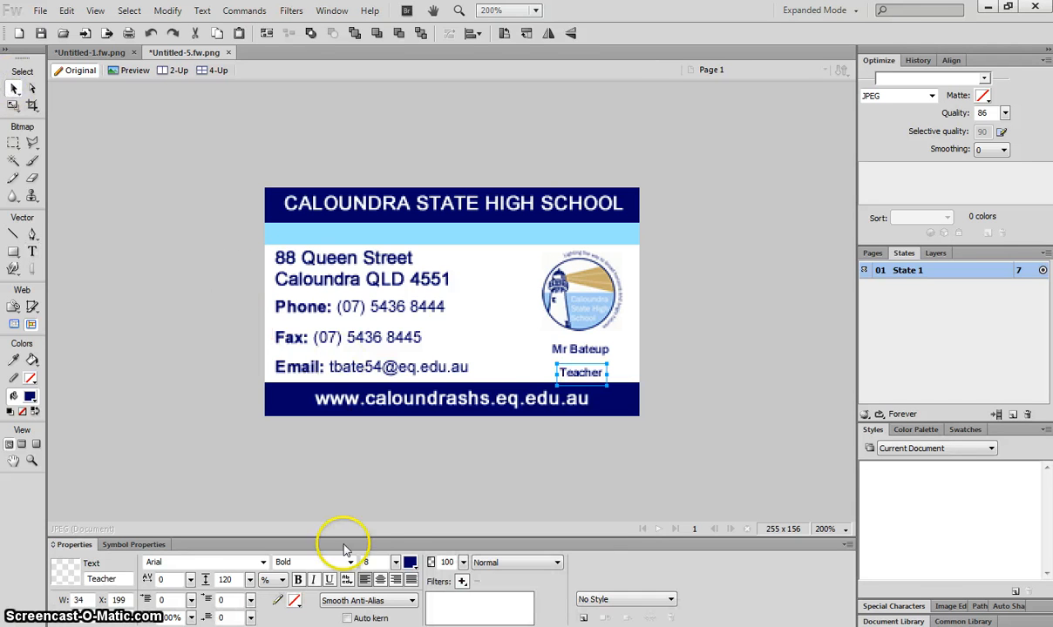
left_click(412, 565)
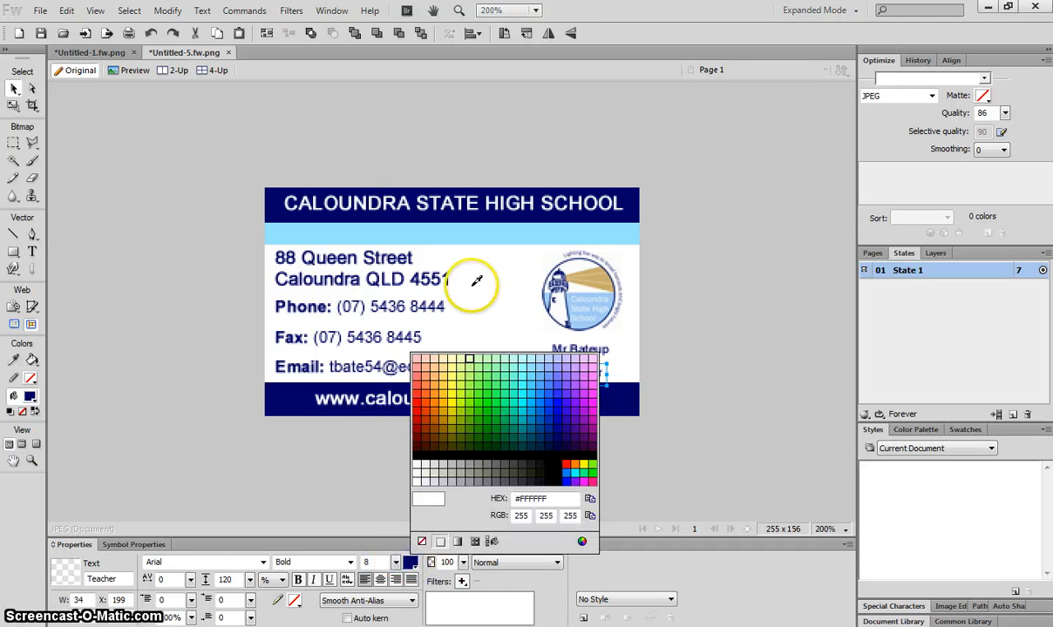
left_click(475, 234)
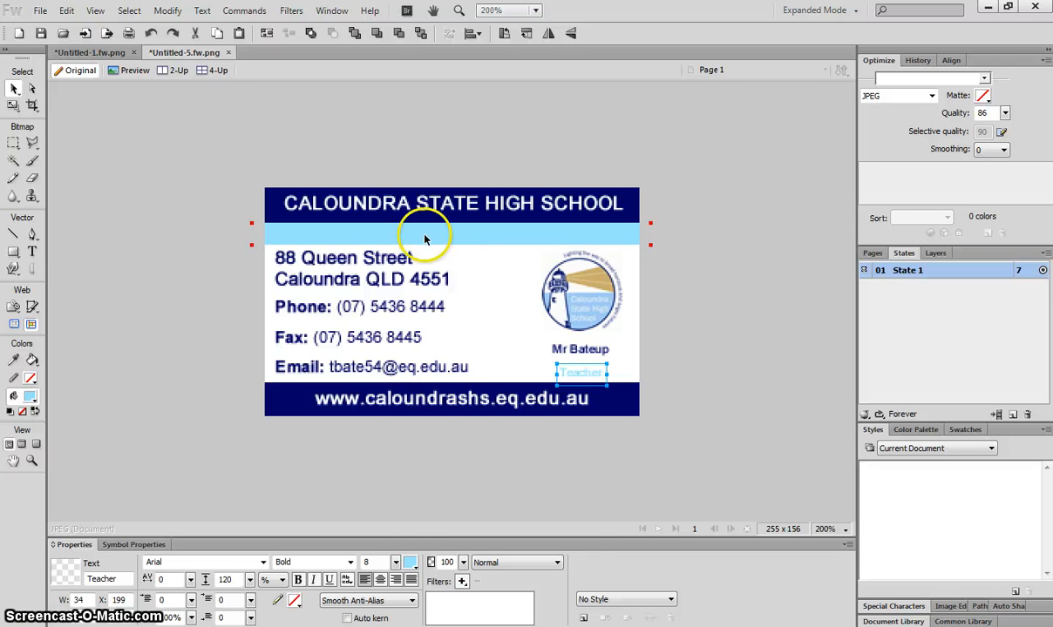
left_click(409, 564)
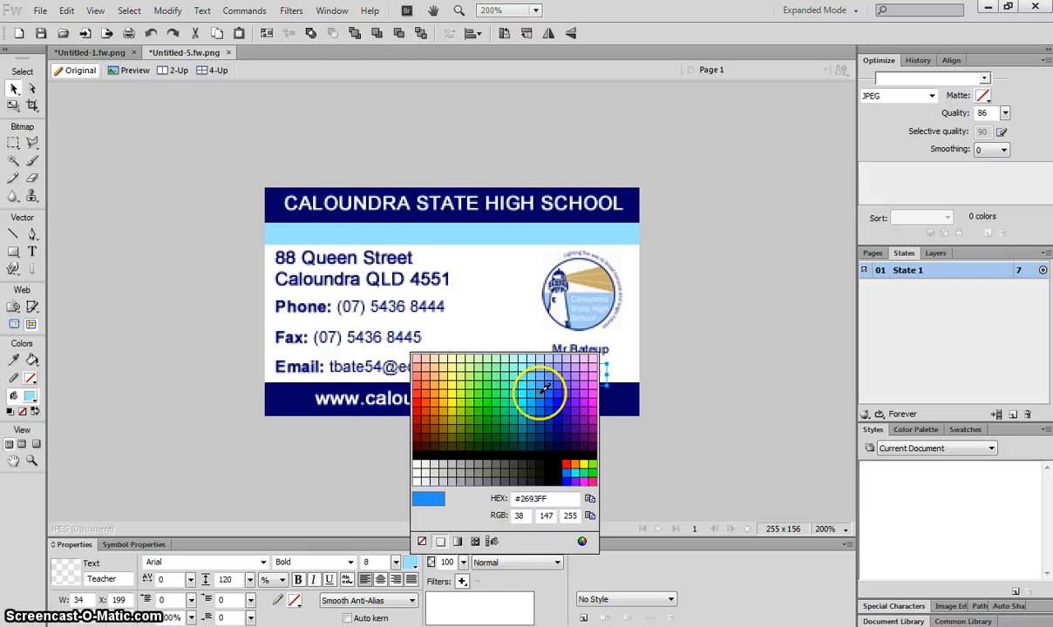
left_click(544, 389)
left_click(693, 347)
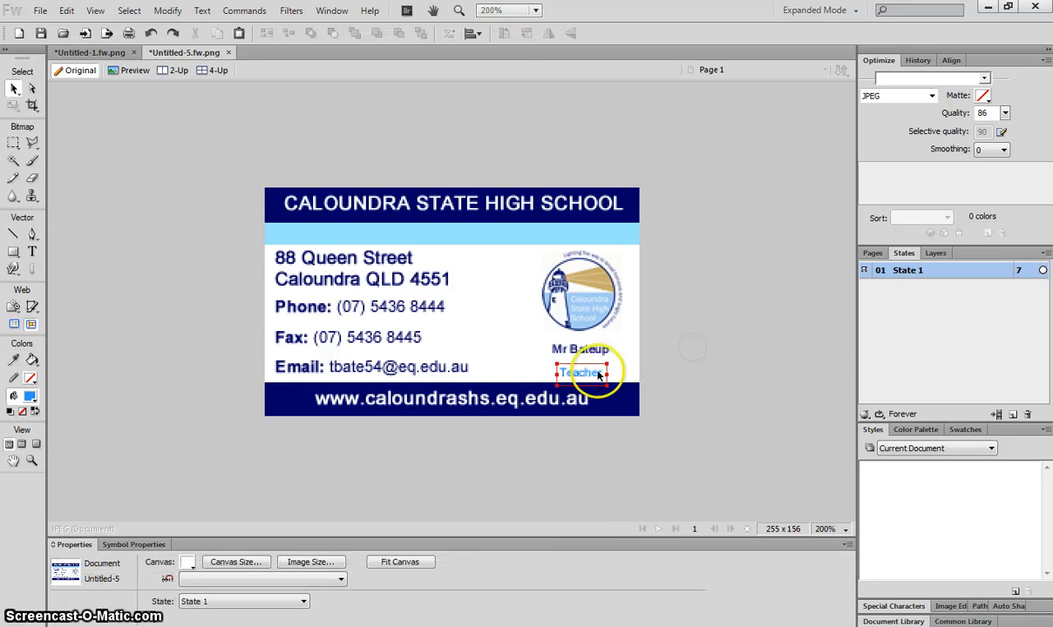
mouse_move(598, 373)
left_mouse_down()
mouse_move(608, 388)
mouse_move(596, 376)
left_mouse_up()
left_click(577, 348)
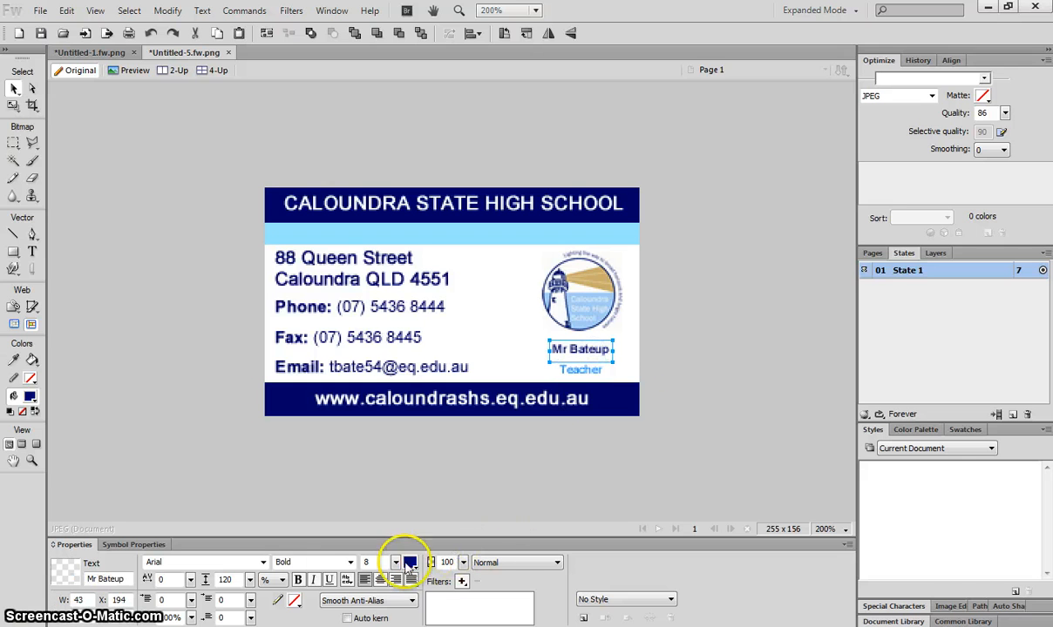
Step: Set the teacher's name to size 10 and shift it slightly left to centre it
left_click(377, 562)
type("10")
key("Return")
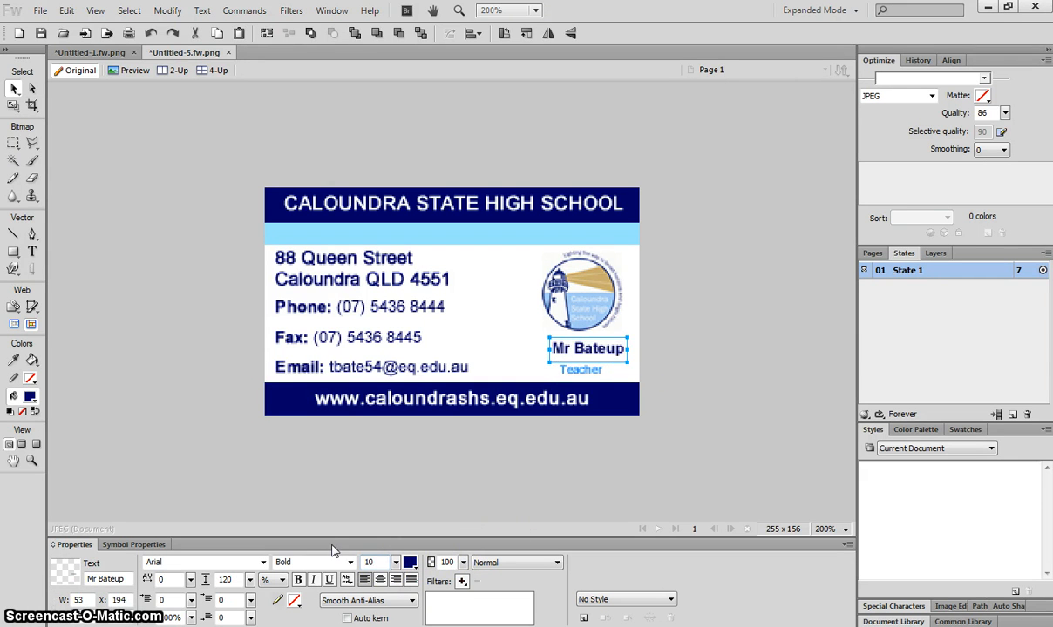
left_click_drag(585, 348, 581, 350)
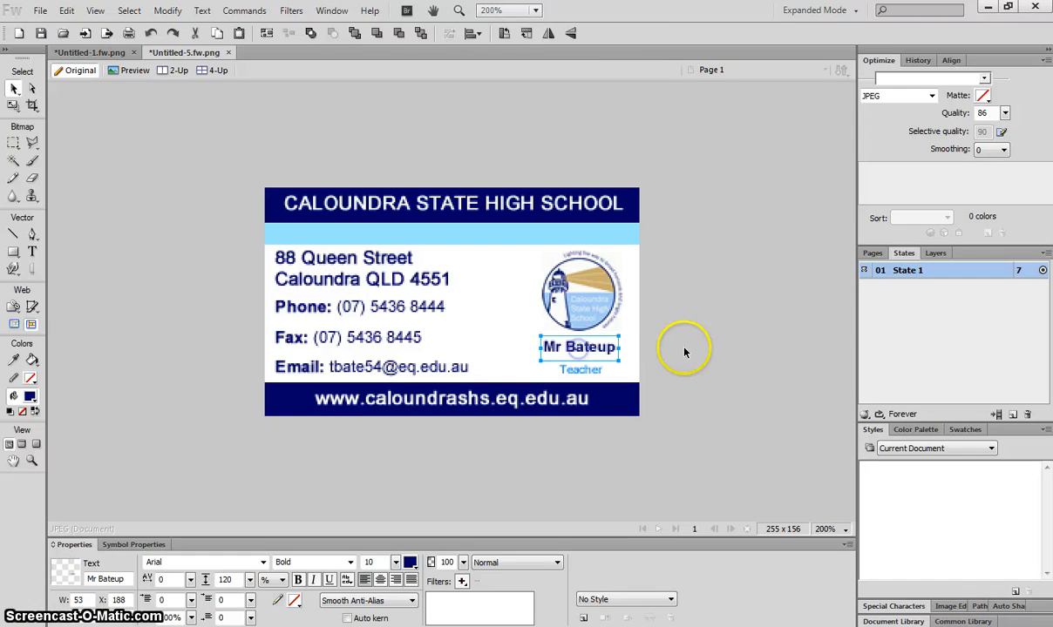
left_click(726, 347)
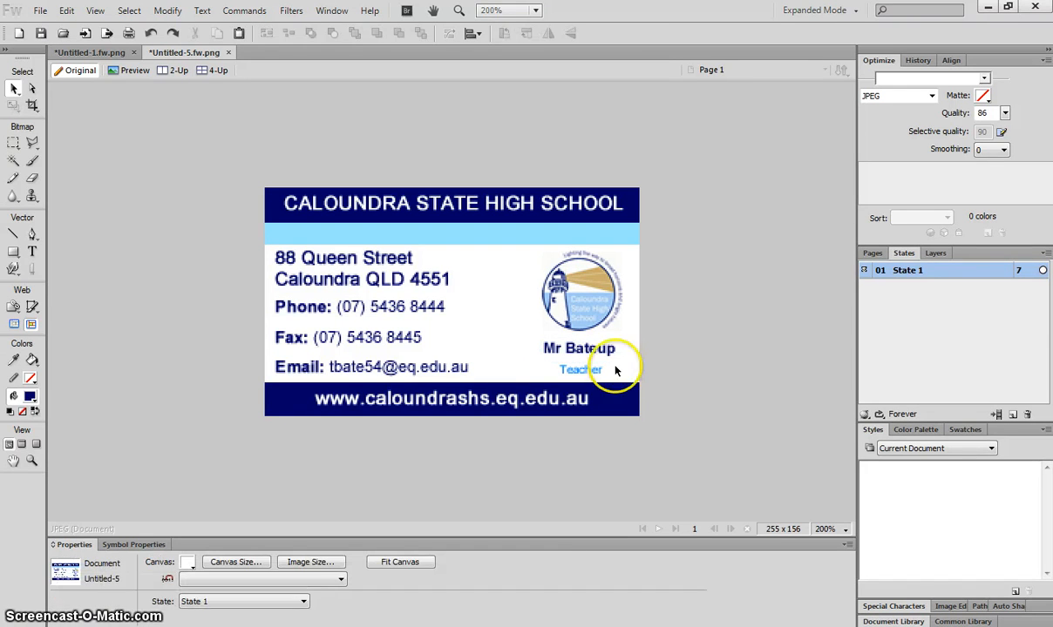
left_click(585, 375)
left_click(698, 364)
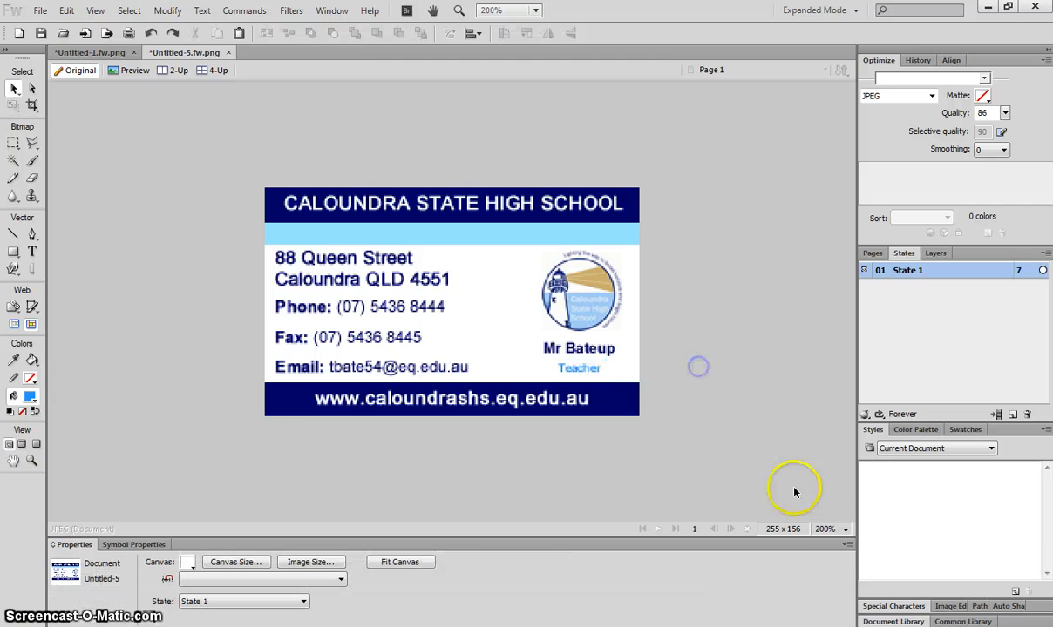
Step: Change the zoom level to view the finished card
left_click(838, 529)
left_click(866, 385)
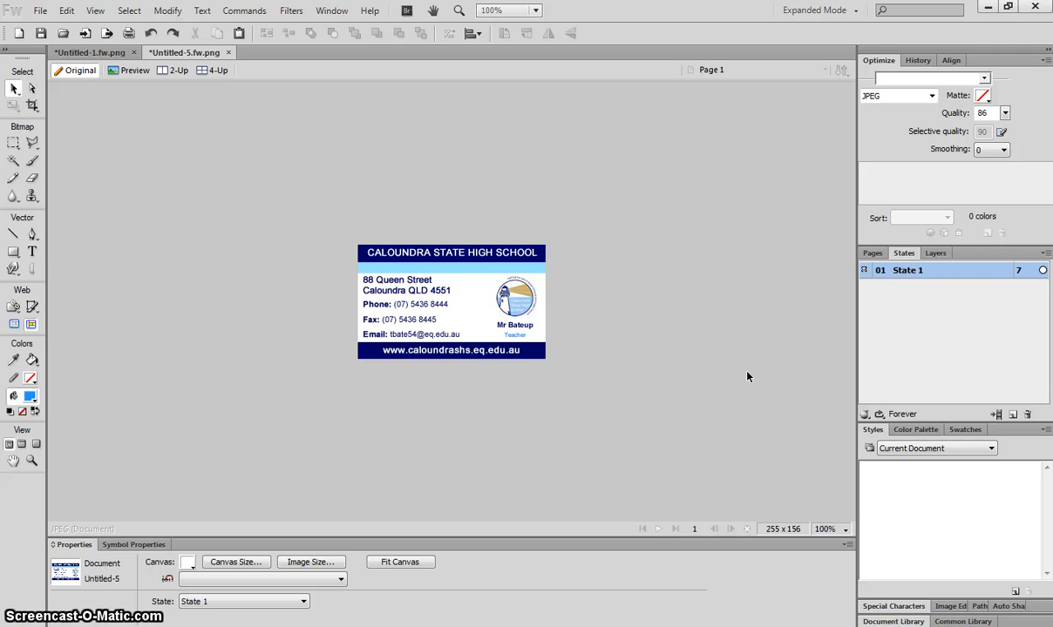
left_click(819, 503)
scroll(824, 506, "up", 3)
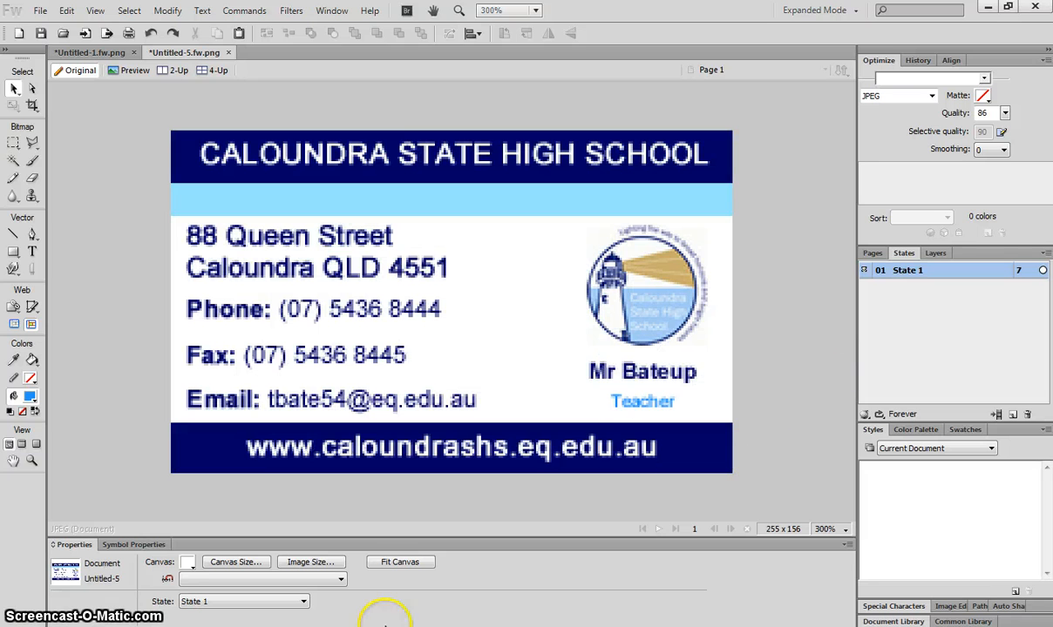
Step: Save the card to the Desktop as the JPEG file 'Student Card'
left_click(41, 11)
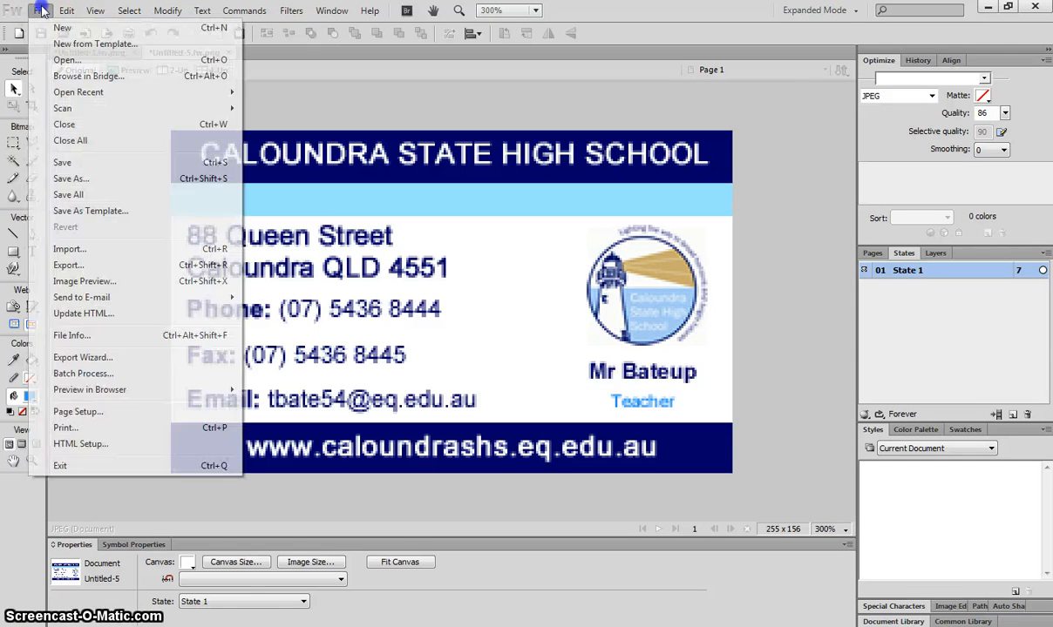
left_click(91, 179)
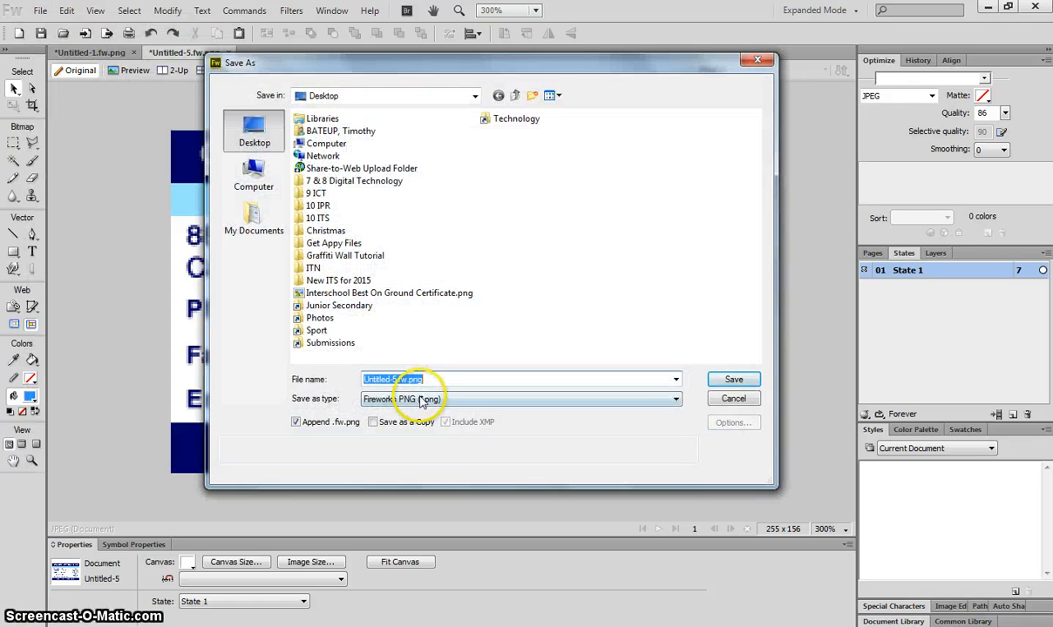
left_click(424, 399)
left_click_drag(434, 402, 473, 468)
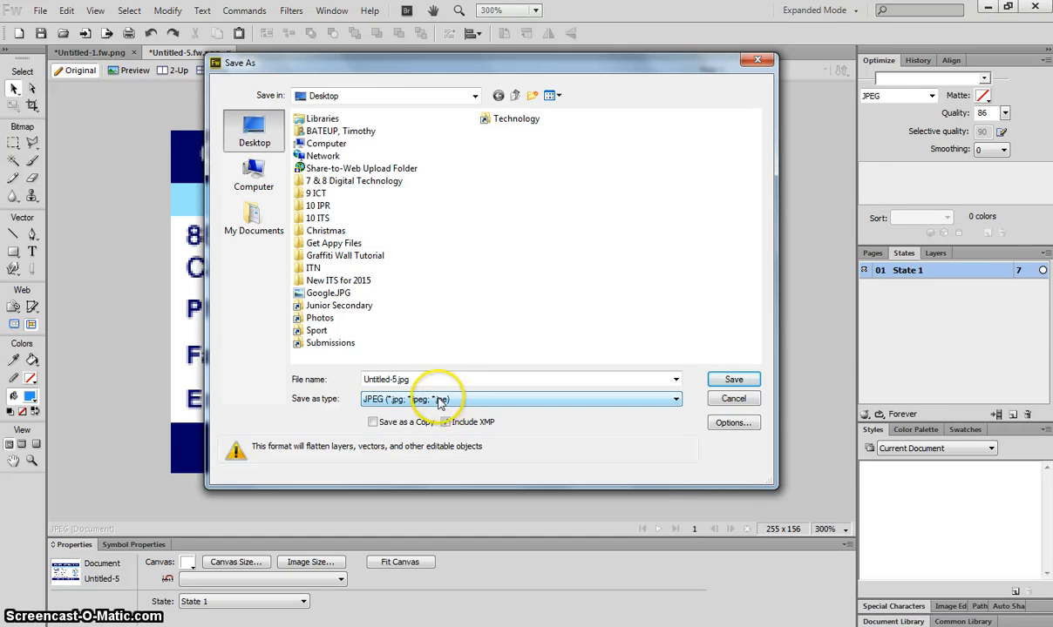
left_click(481, 377)
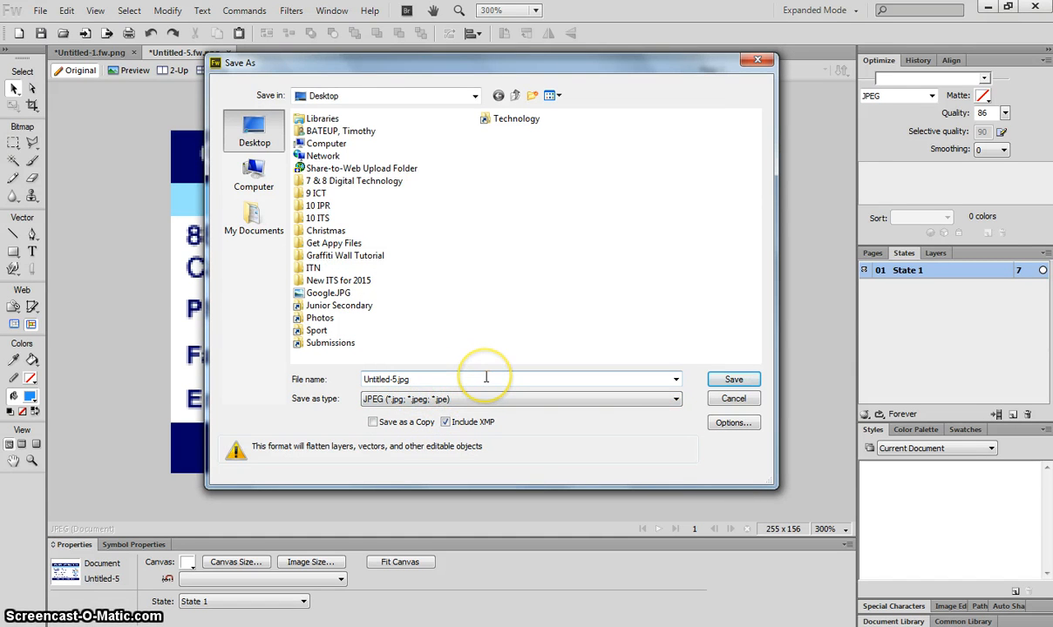
left_click_drag(435, 375, 340, 370)
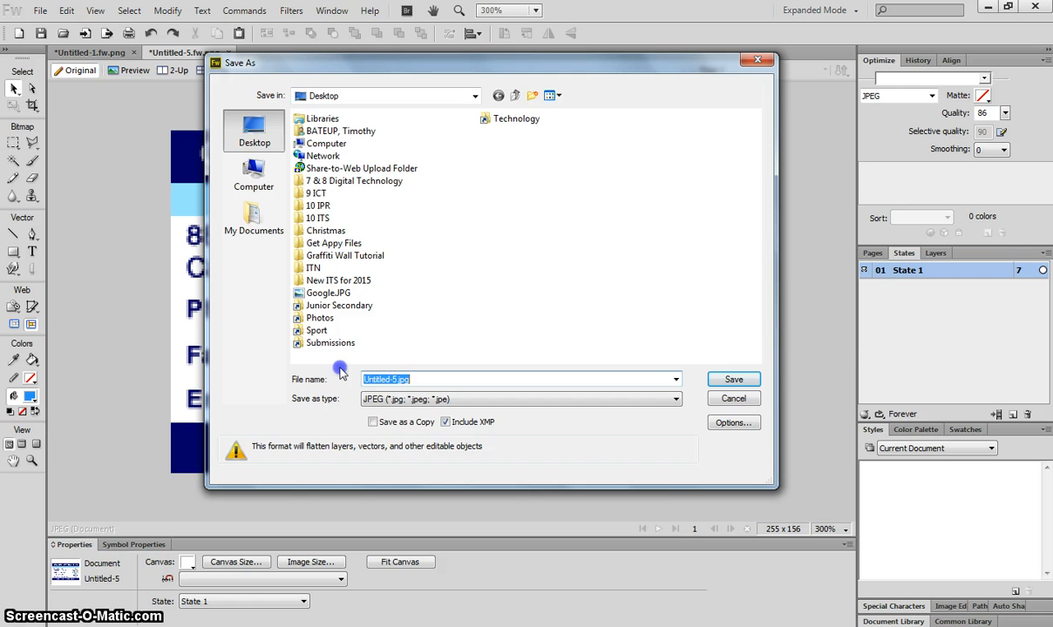
type("B")
key("BackSpace")
type("Student Card")
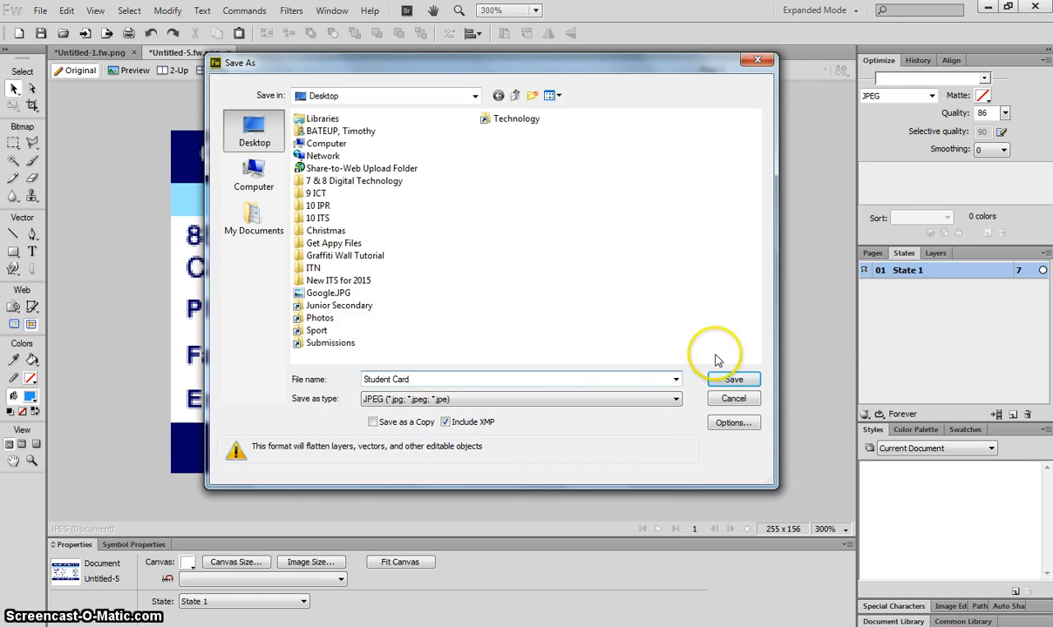
left_click(732, 381)
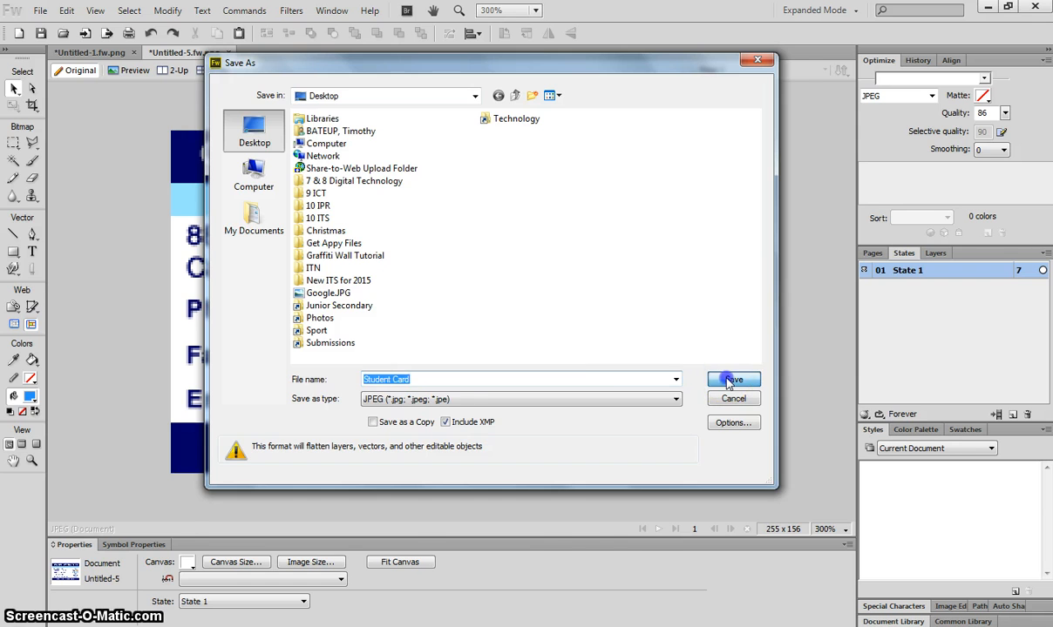
left_click(279, 562)
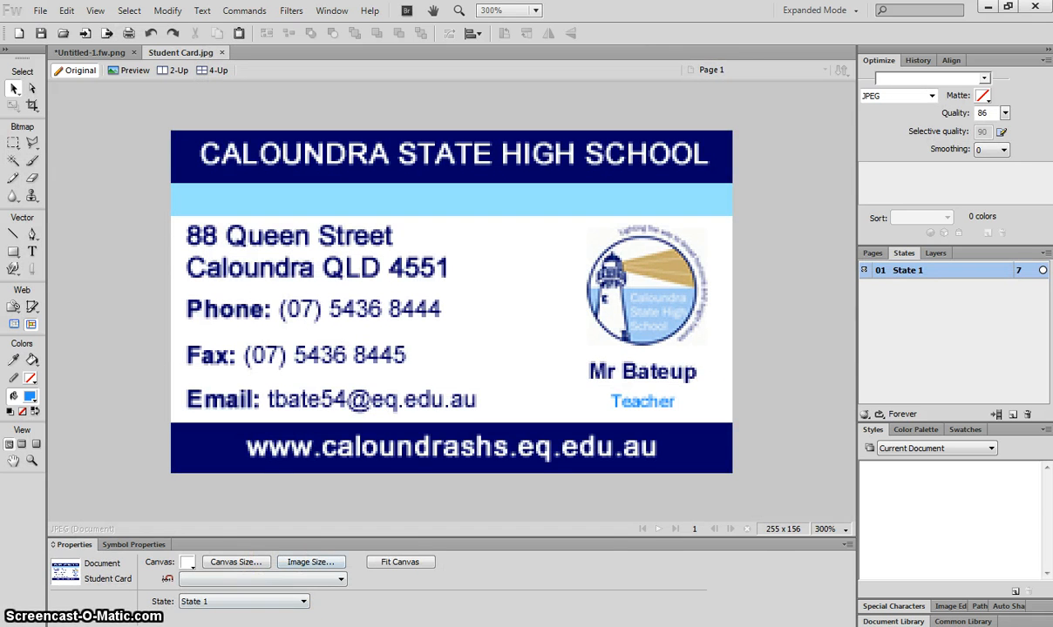